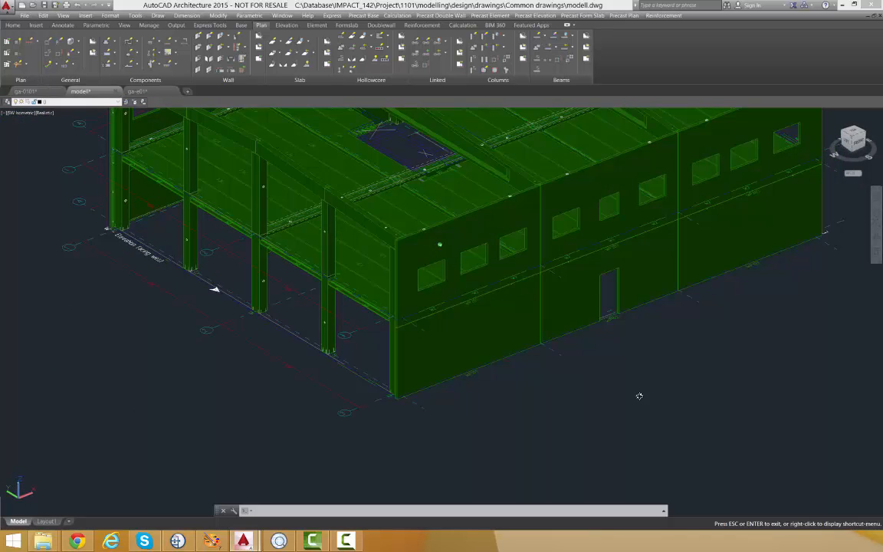
Step: Save the 3D model drawing of the precast building and bring the whole building into view
key(ctrl+s)
scroll(342, 321, down, 2)
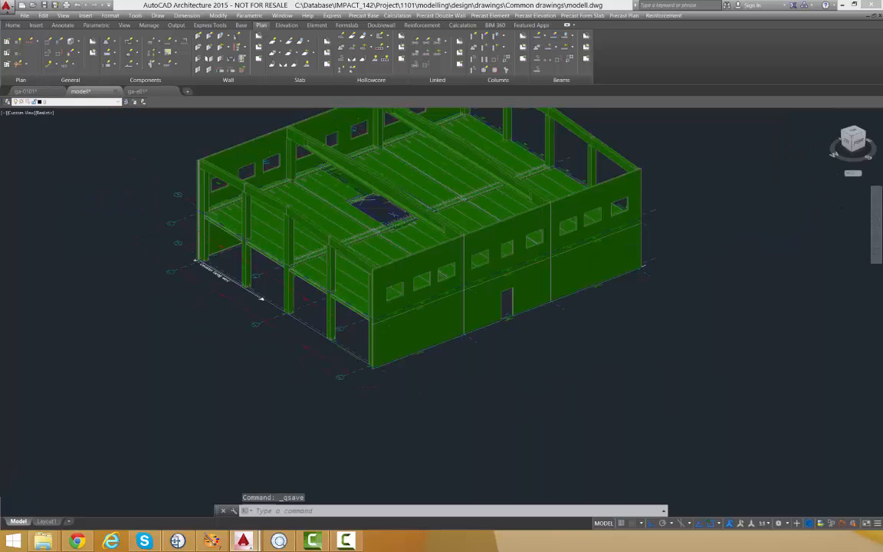
scroll(337, 275, down, 2)
scroll(246, 230, up, 4)
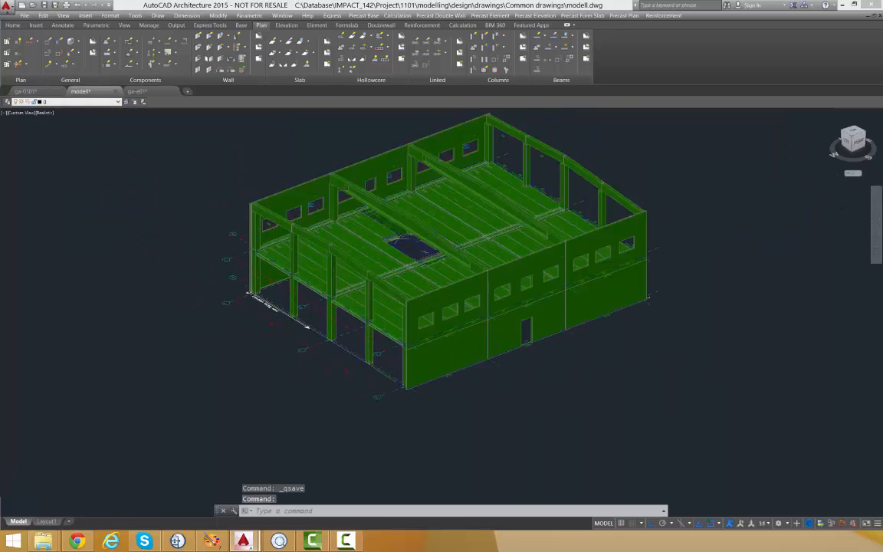
Step: Check the element information of the corner column beside the west elevation marker, leaving nothing selected
mouse_move(250, 254)
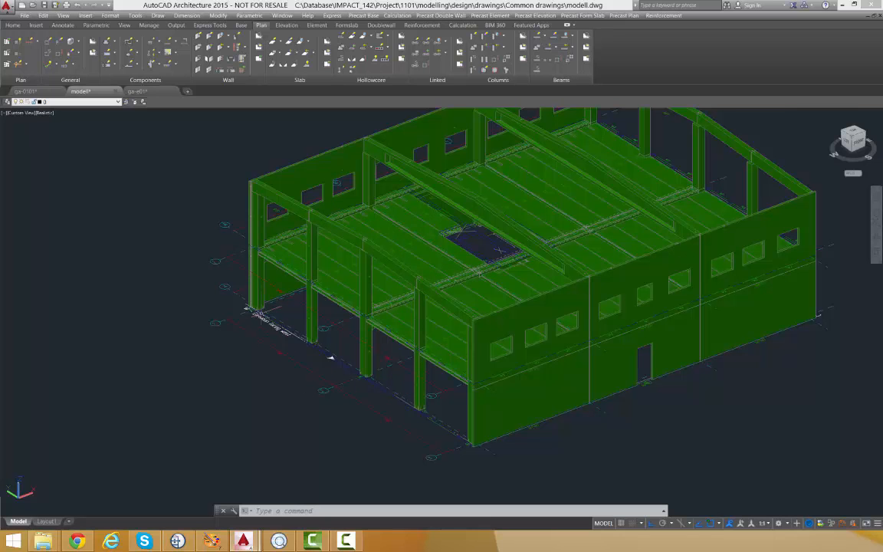
click(263, 258)
mouse_move(260, 309)
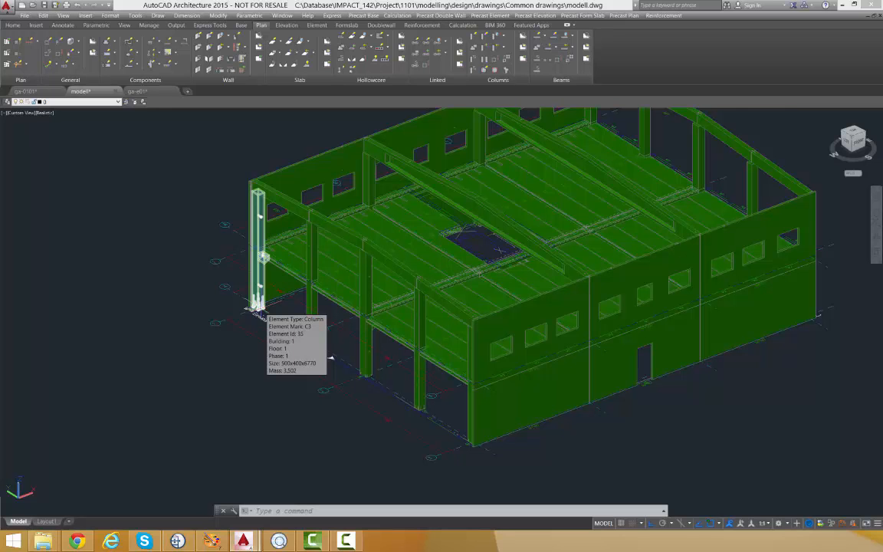
key(Escape)
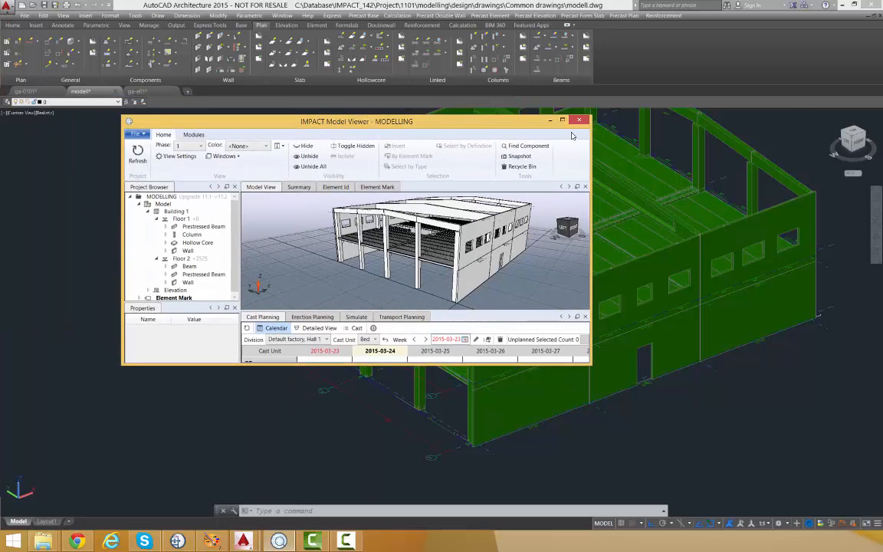
Step: Maximize the IMPACT Model Viewer window and examine the element labels on the front beams and columns
click(565, 121)
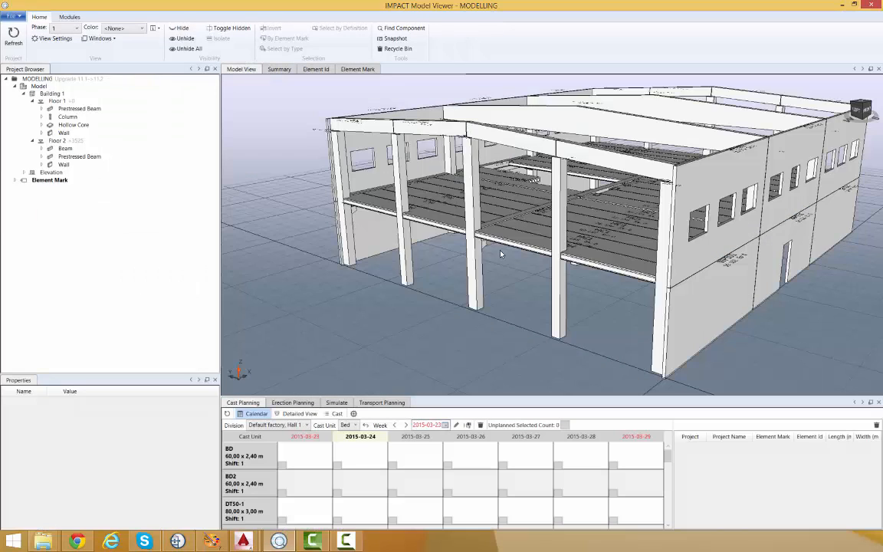
scroll(544, 263, down, 5)
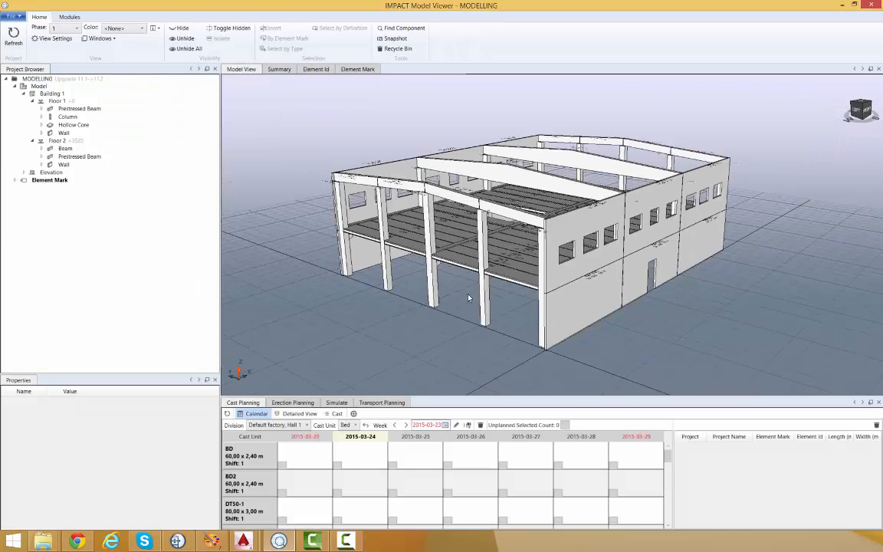
scroll(416, 197, up, 8)
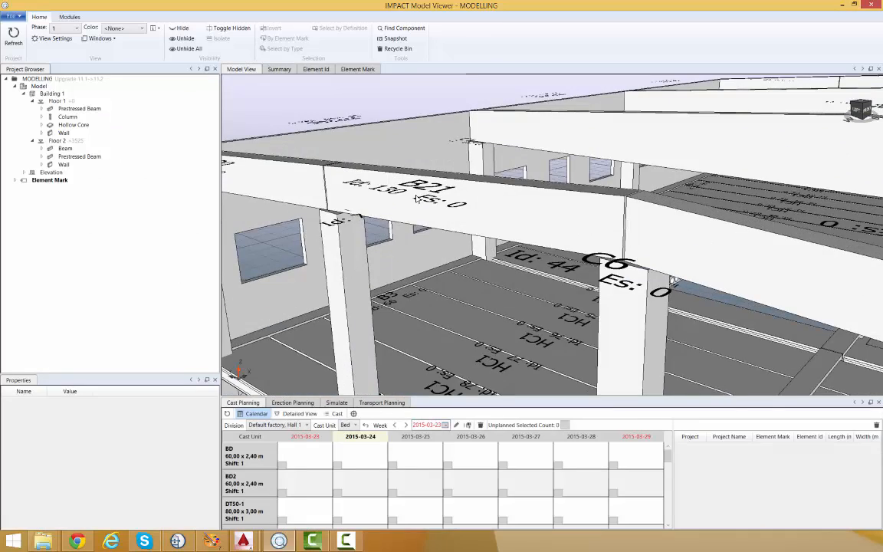
scroll(416, 197, down, 8)
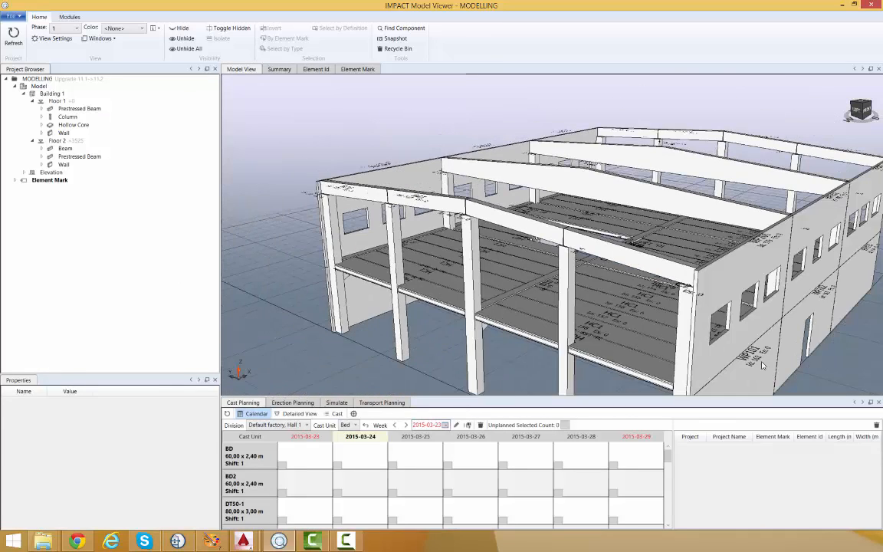
Step: Select the outermost hollow core slab at the building's open front and inspect the label of lower wall panel WP101
click(442, 298)
scroll(388, 256, down, 3)
middle_drag(541, 329, 524, 322)
scroll(434, 258, up, 8)
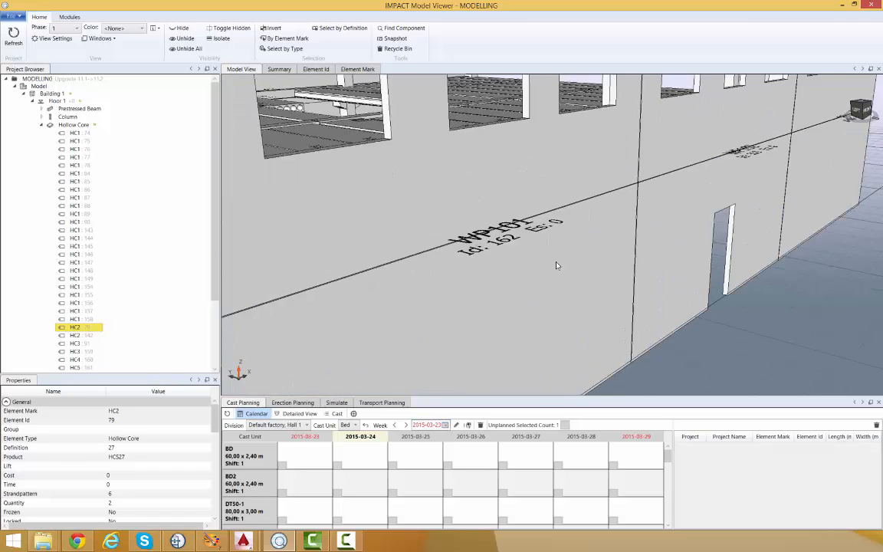
scroll(572, 272, down, 7)
middle_drag(399, 280, 510, 304)
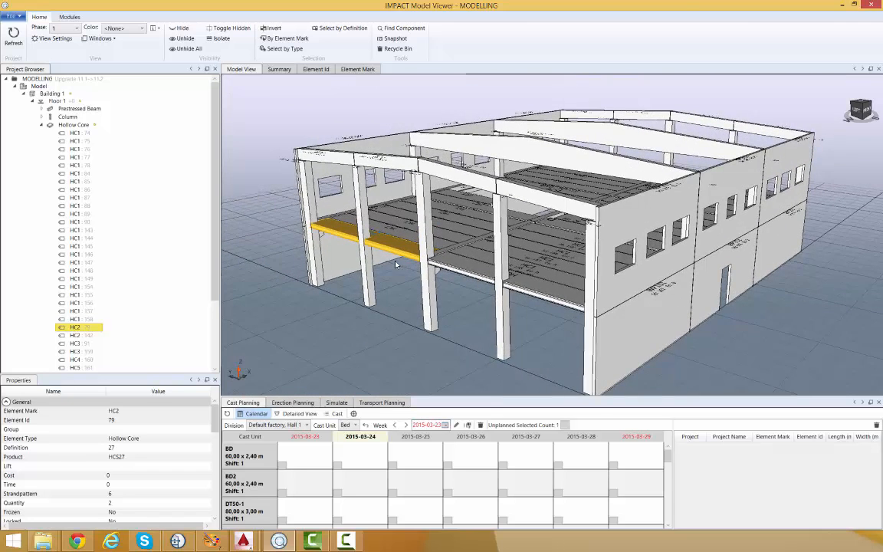
Step: Switch to AutoCAD, bring up the ga-e01.dwg elevation drawing and examine the elevation facing north
mouse_move(244, 534)
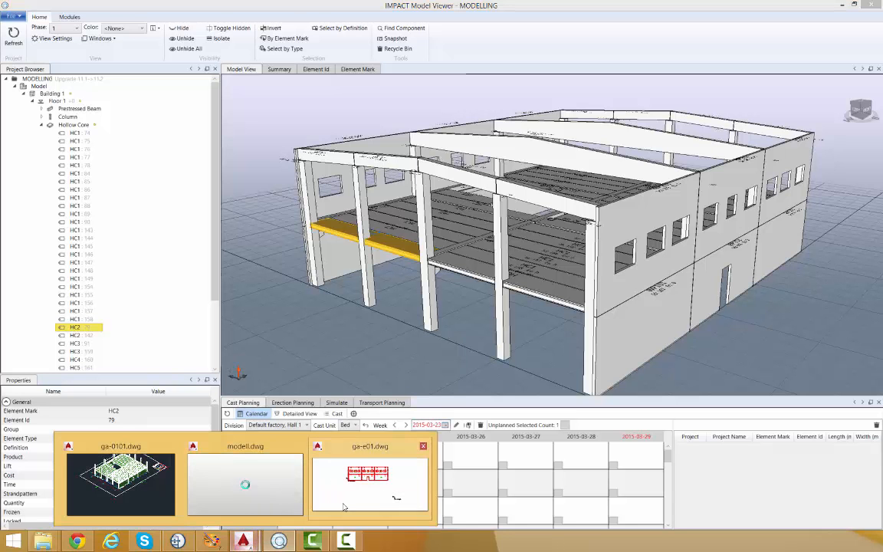
click(218, 497)
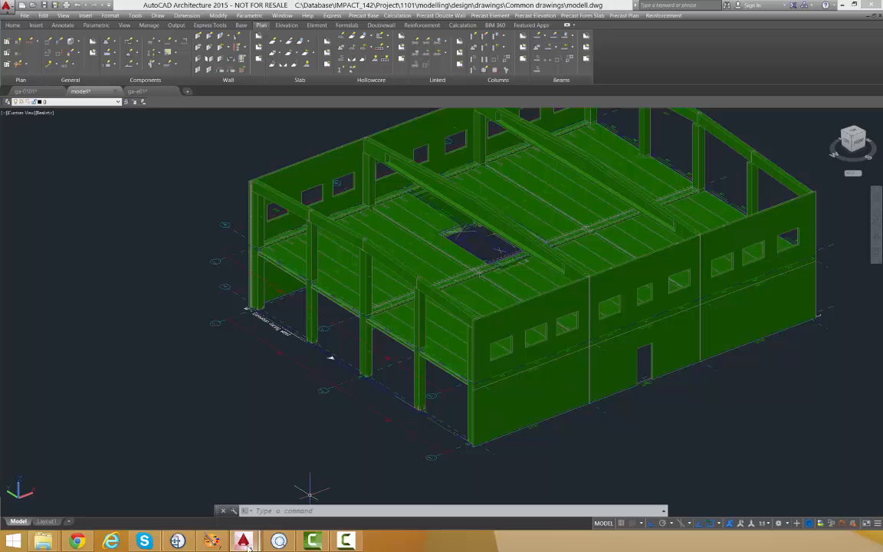
mouse_move(243, 546)
click(369, 479)
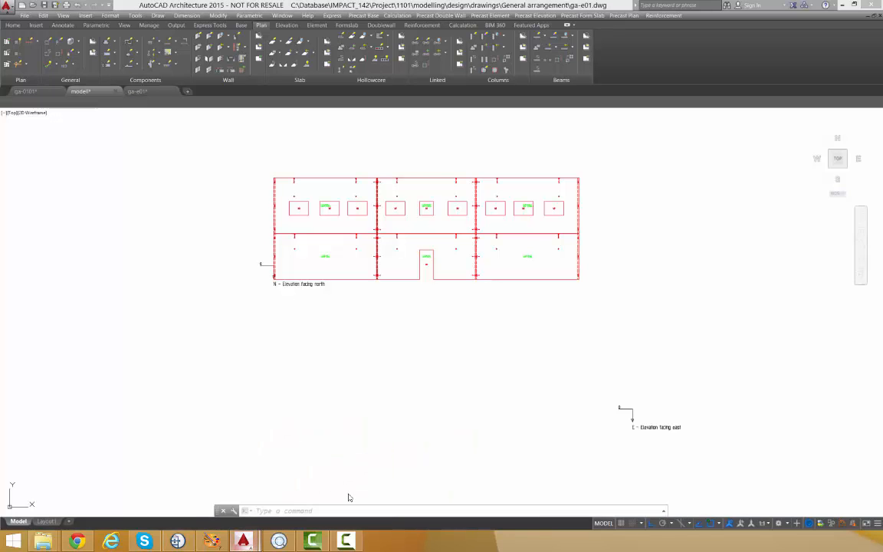
scroll(395, 205, up, 5)
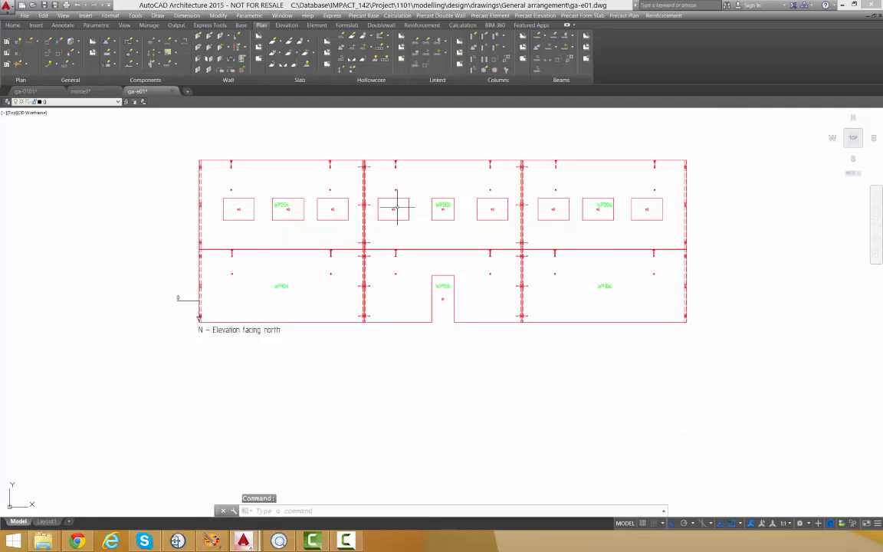
scroll(398, 205, down, 2)
scroll(337, 359, down, 5)
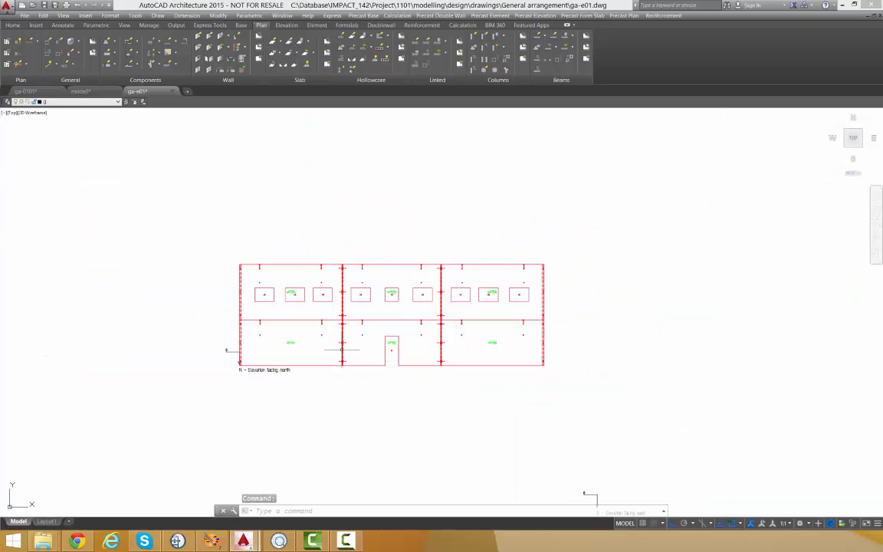
Step: Examine the markers for the elevations facing west and east in the elevation drawing
middle_drag(133, 397, 243, 366)
scroll(203, 391, up, 6)
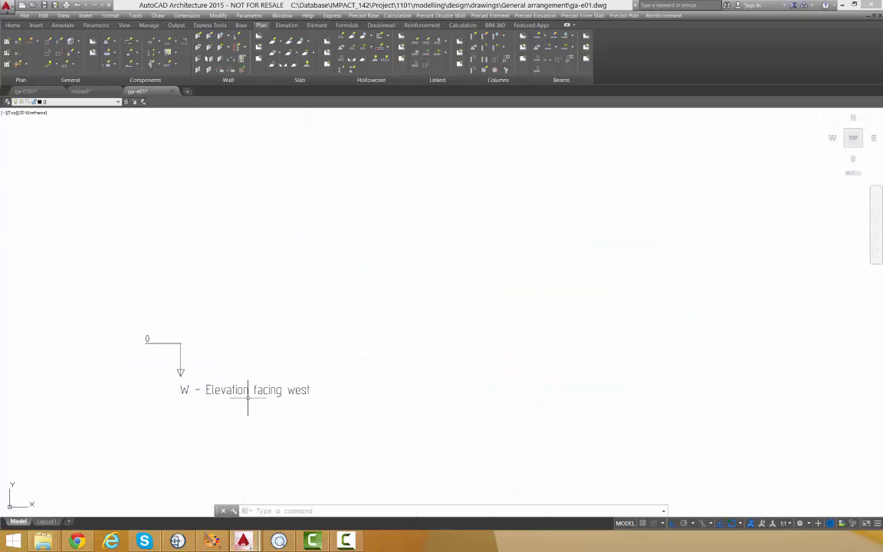
scroll(247, 398, down, 6)
middle_drag(587, 408, 512, 408)
scroll(514, 407, up, 6)
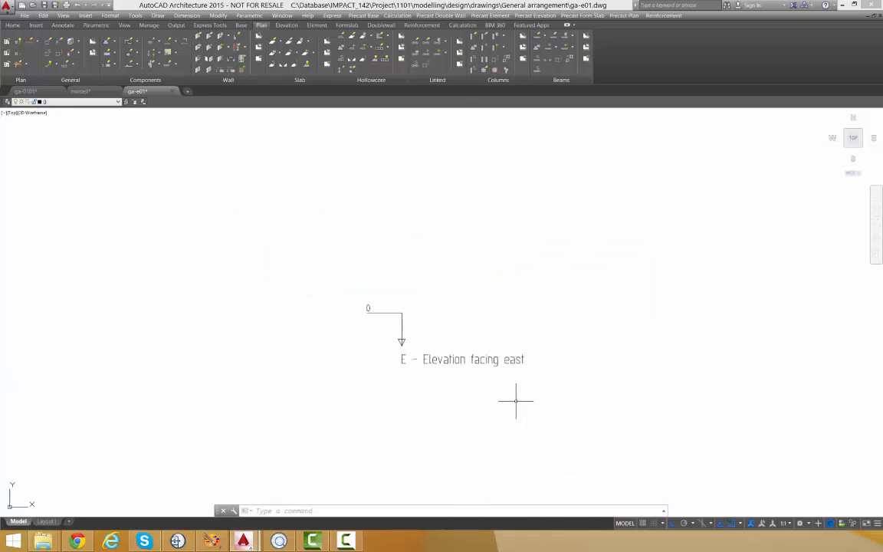
scroll(506, 374, down, 7)
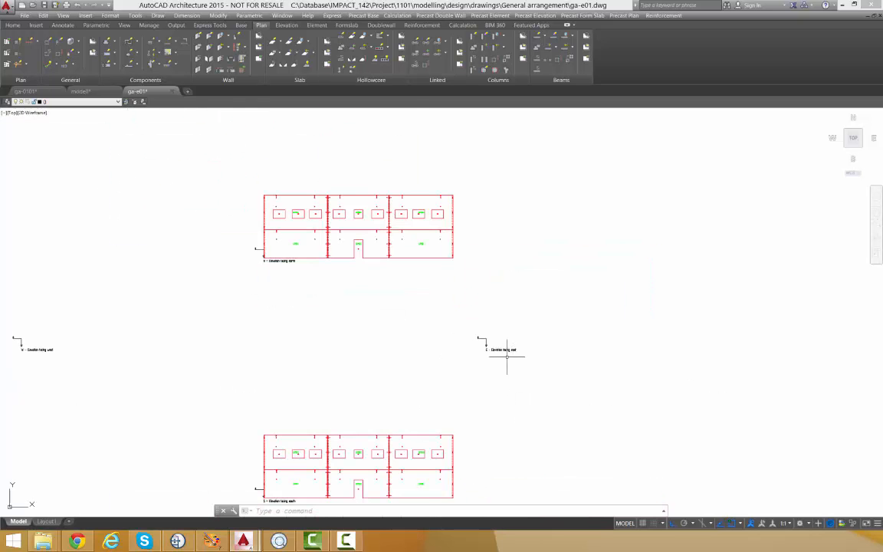
Step: Compare the wall panel elevations facing south and north, including their panel marks
middle_drag(404, 452, 348, 393)
scroll(348, 393, up, 4)
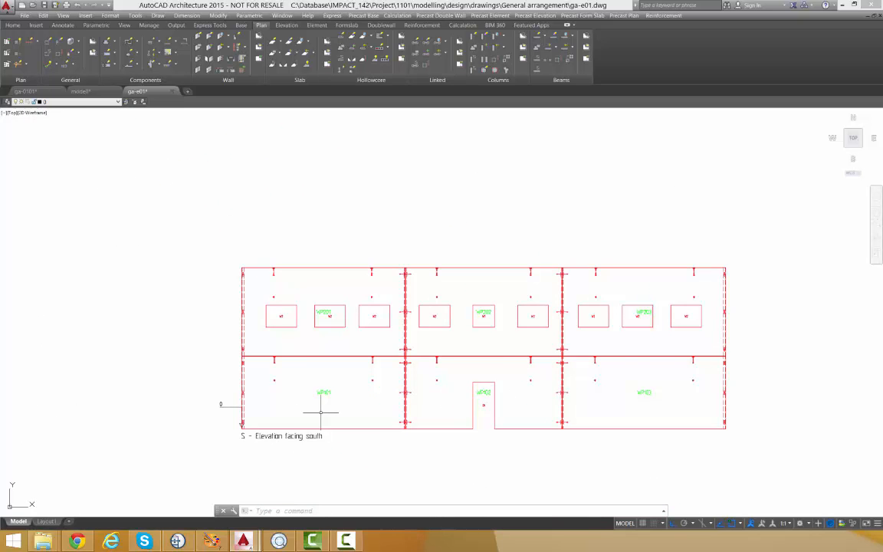
scroll(310, 408, down, 4)
middle_drag(346, 201, 337, 274)
scroll(296, 250, up, 8)
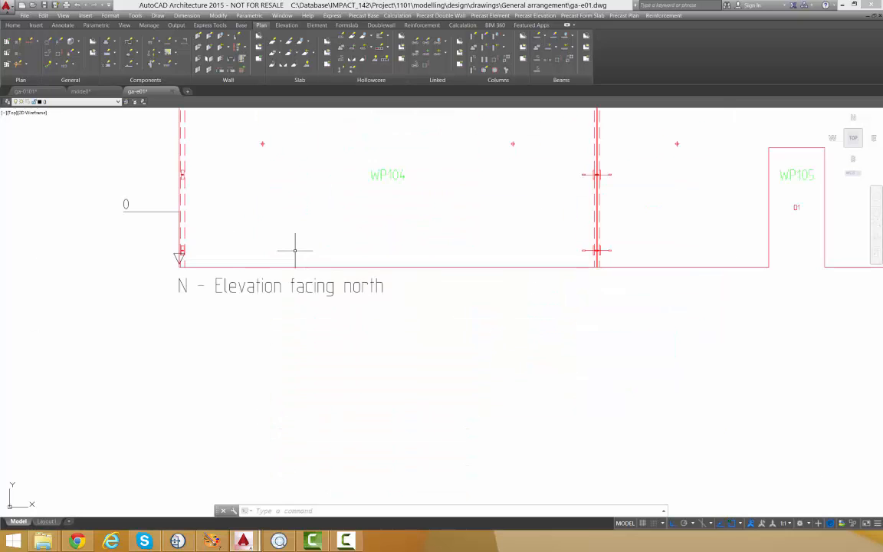
scroll(295, 250, down, 8)
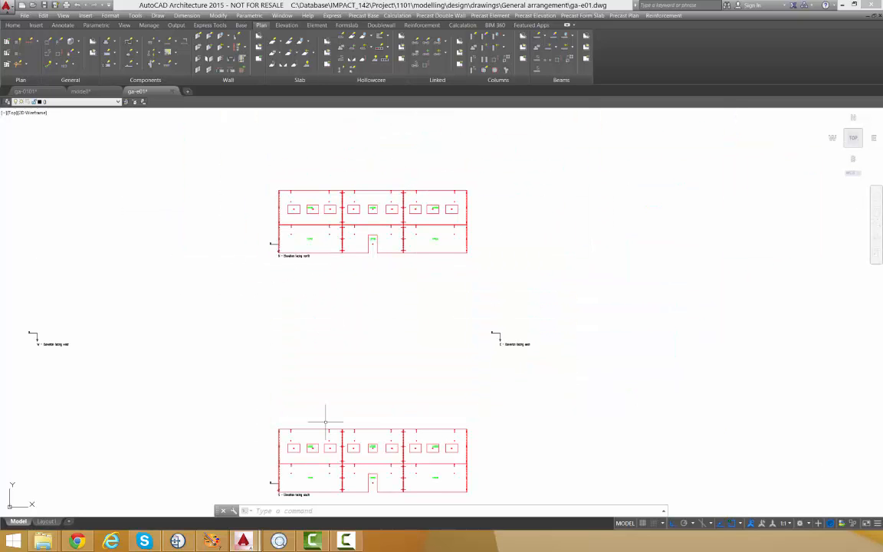
Step: Return to the modell.dwg drawing and look over the building's open west side
mouse_move(239, 543)
click(244, 483)
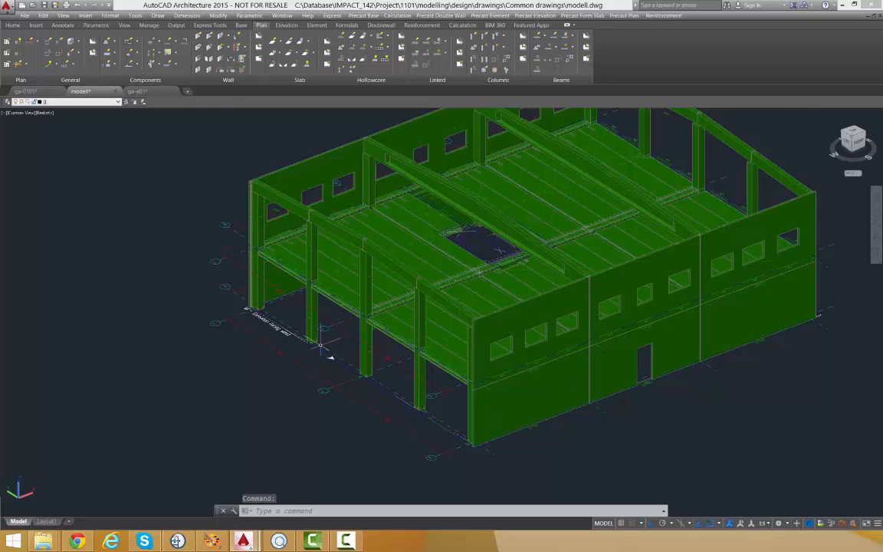
mouse_move(606, 244)
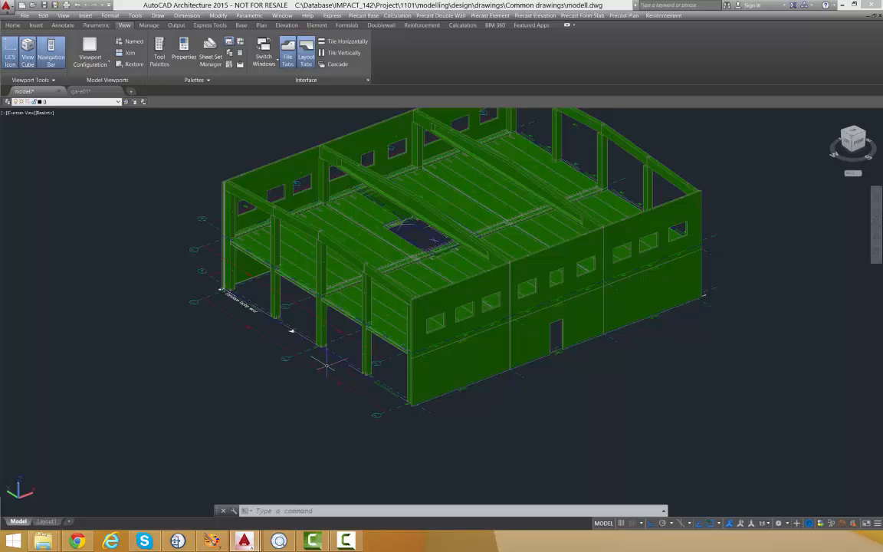
scroll(329, 364, up, 1)
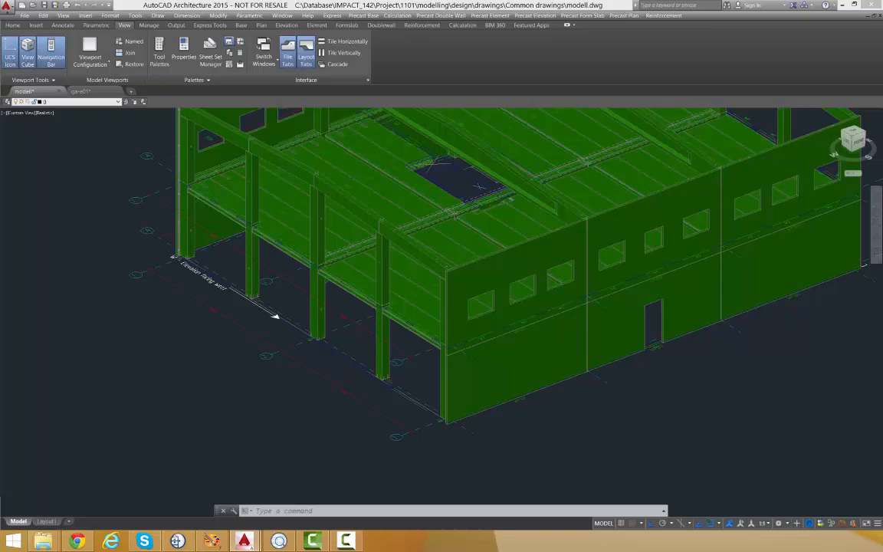
scroll(334, 368, down, 1)
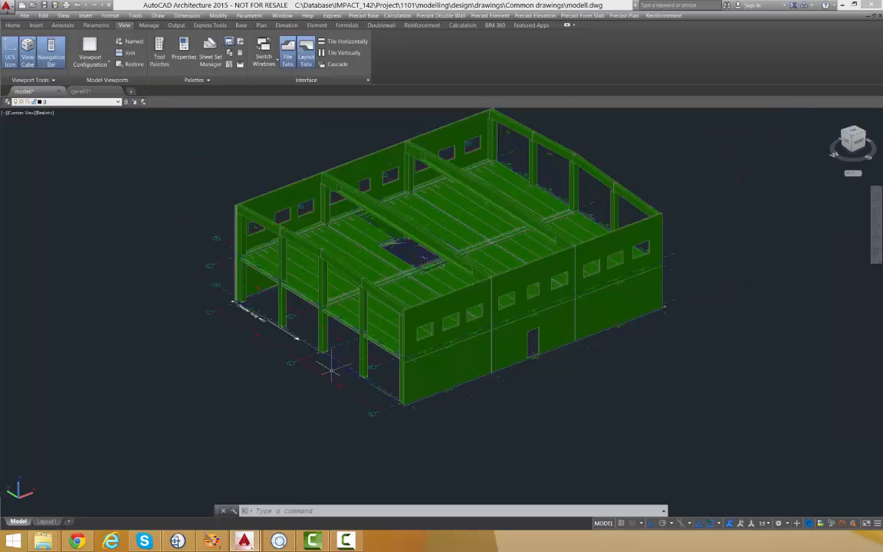
Step: Split the model space into two vertical viewports and show the first one in top view
click(107, 63)
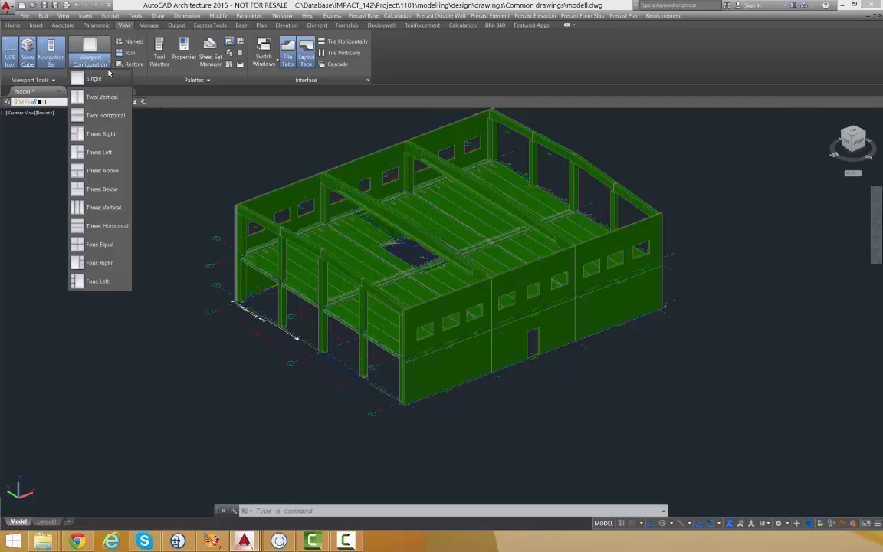
click(106, 97)
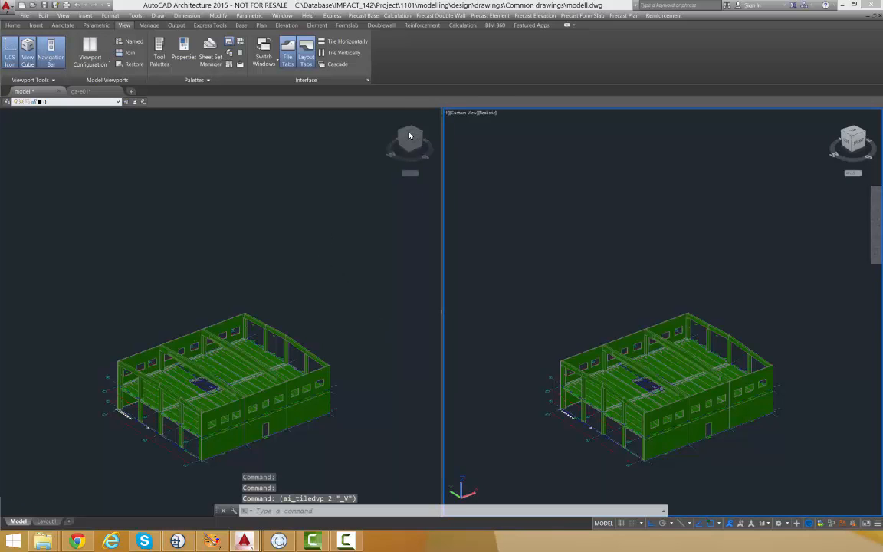
click(430, 143)
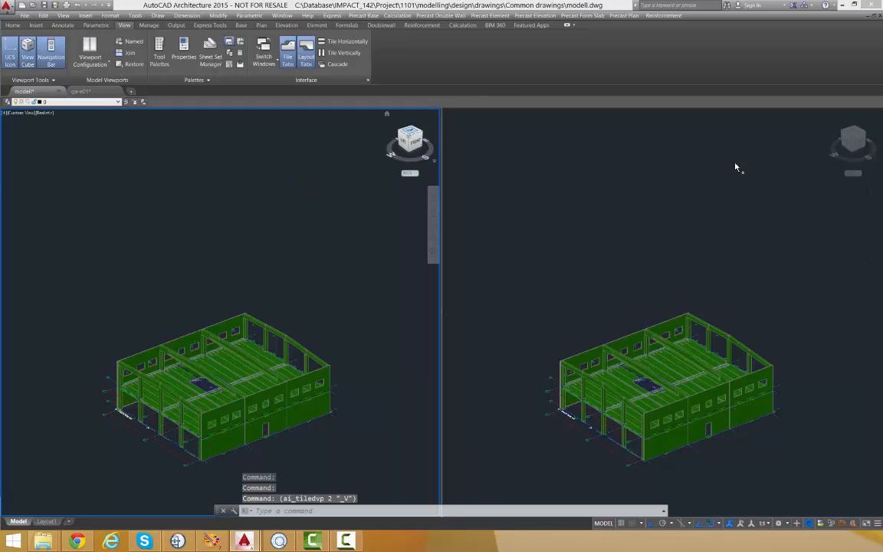
click(431, 165)
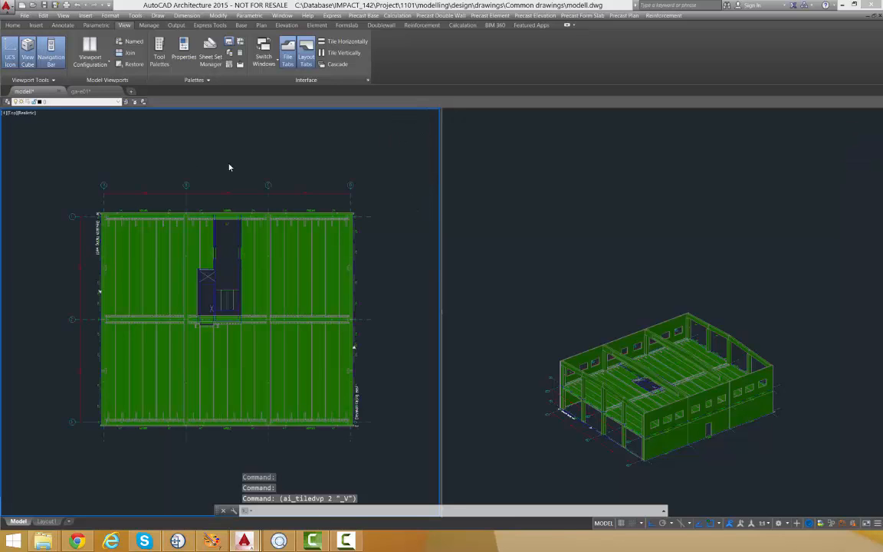
Step: Rotate the plan view a quarter turn so the west side faces down, and zoom in on it near grid lines 2 and 3
click(416, 176)
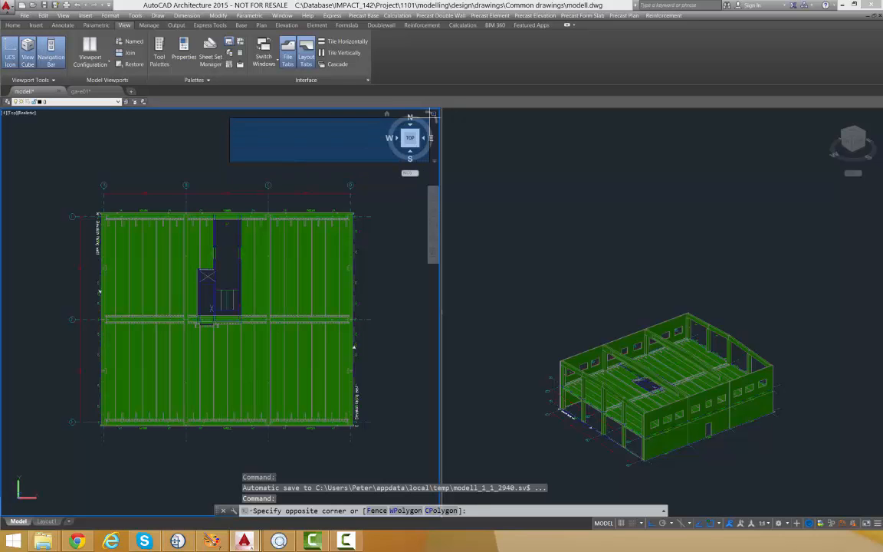
click(314, 155)
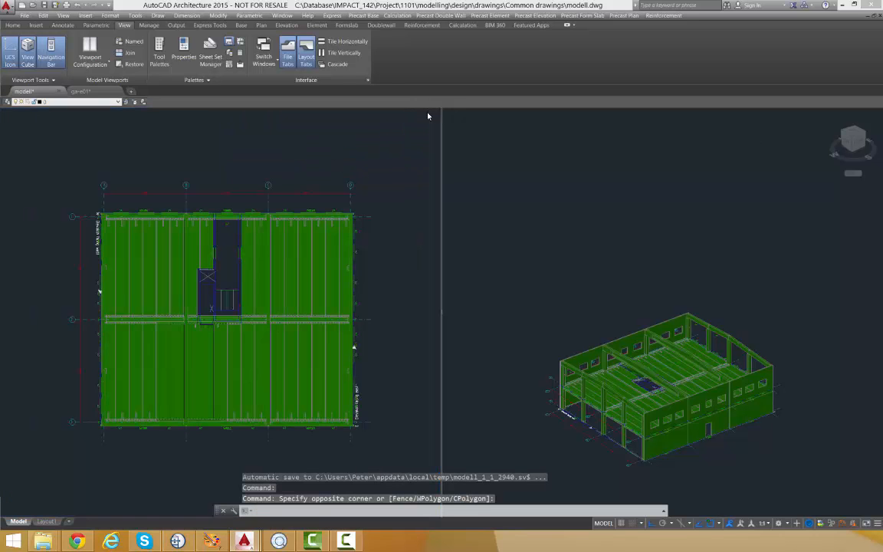
click(428, 115)
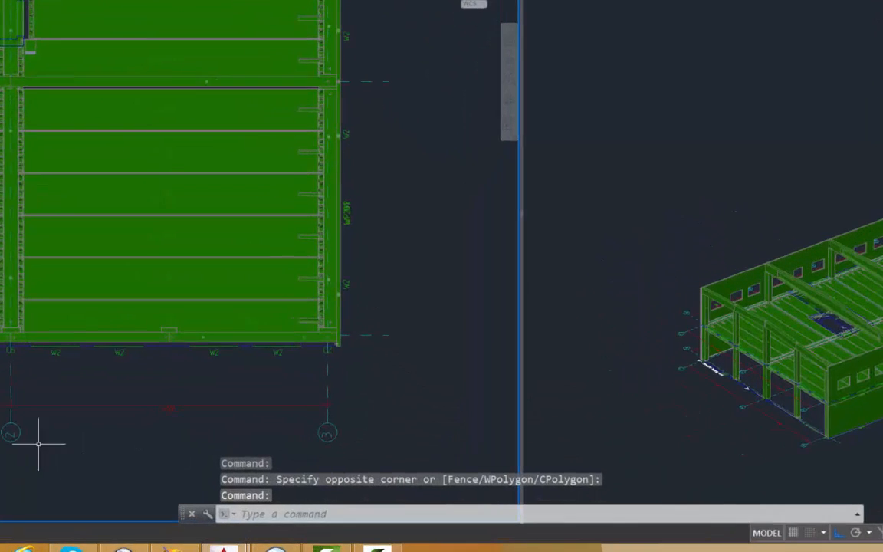
scroll(83, 355, up, 3)
scroll(108, 352, up, 2)
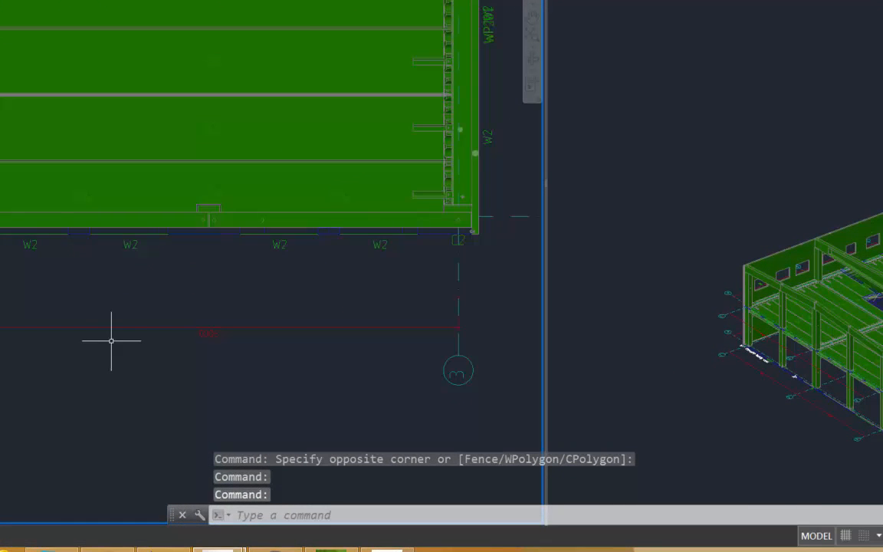
scroll(111, 339, down, 2)
middle_drag(111, 339, 197, 339)
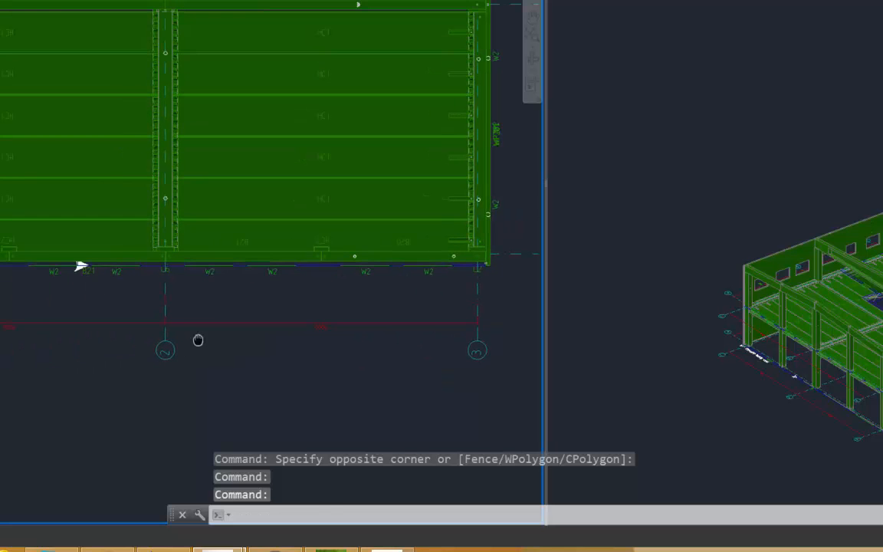
Step: Isolate the floor plan outline with its grid and the west elevation line in the 3D viewport, hiding the building elements
click(783, 422)
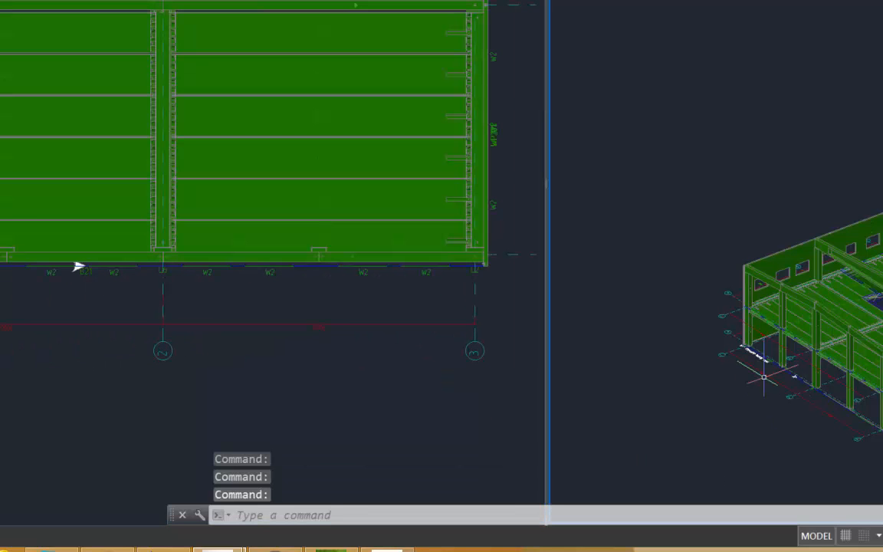
scroll(855, 404, up, 3)
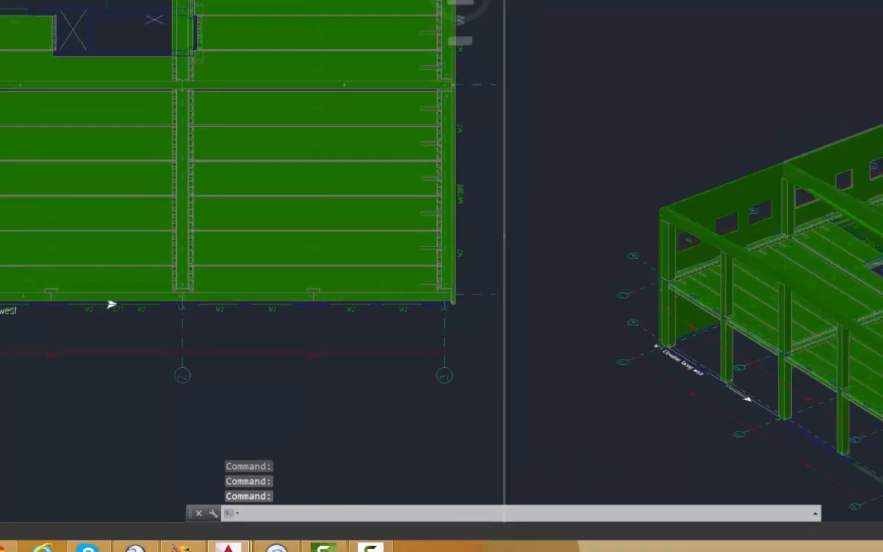
scroll(855, 404, down, 3)
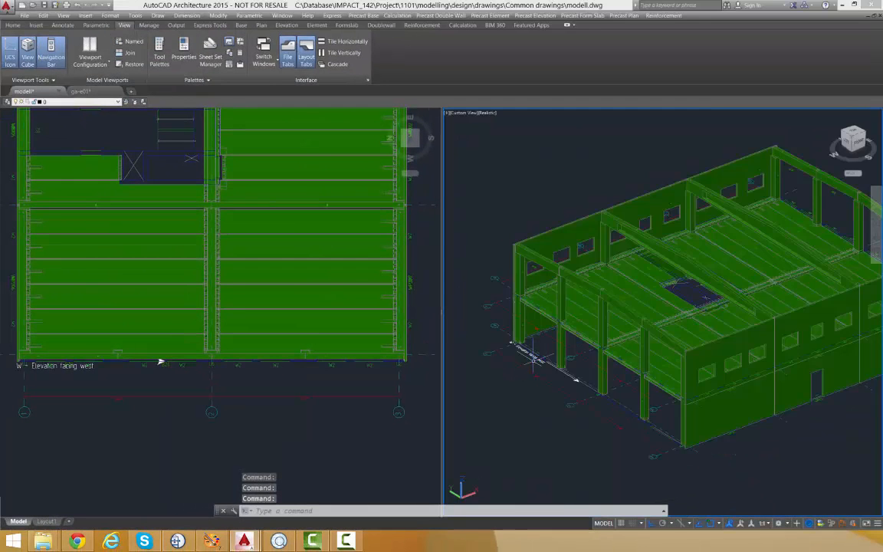
scroll(530, 346, up, 3)
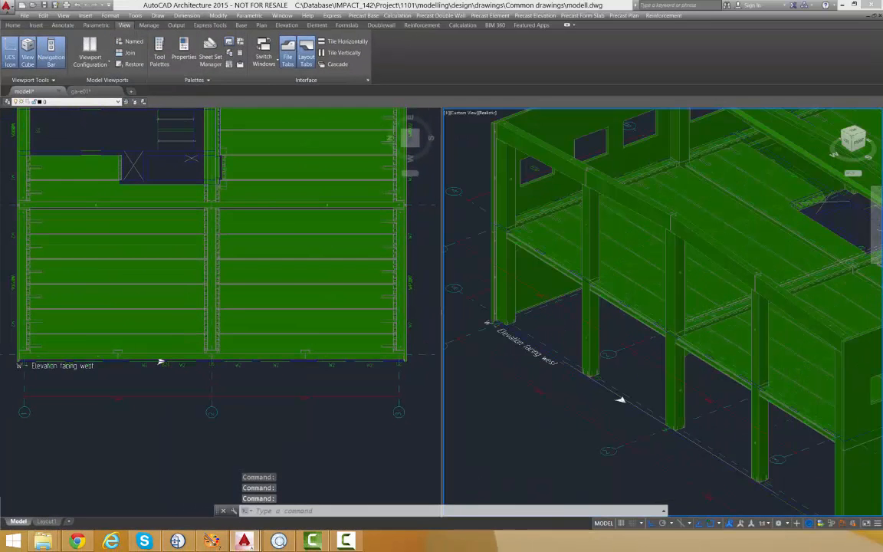
click(548, 430)
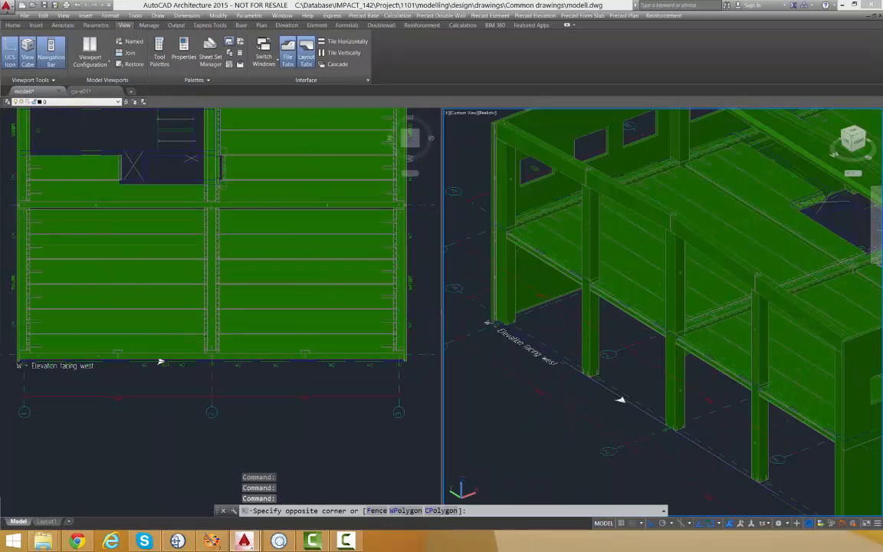
click(525, 342)
scroll(531, 361, down, 2)
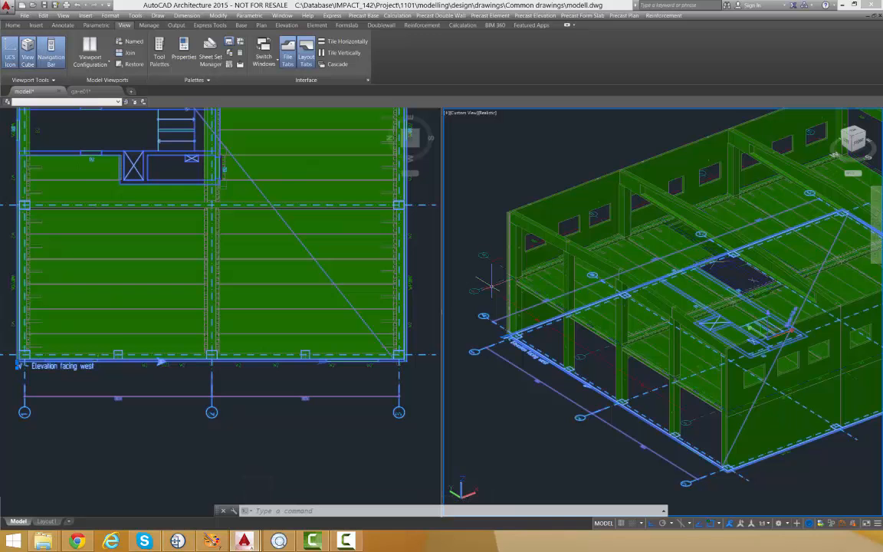
right_click(484, 199)
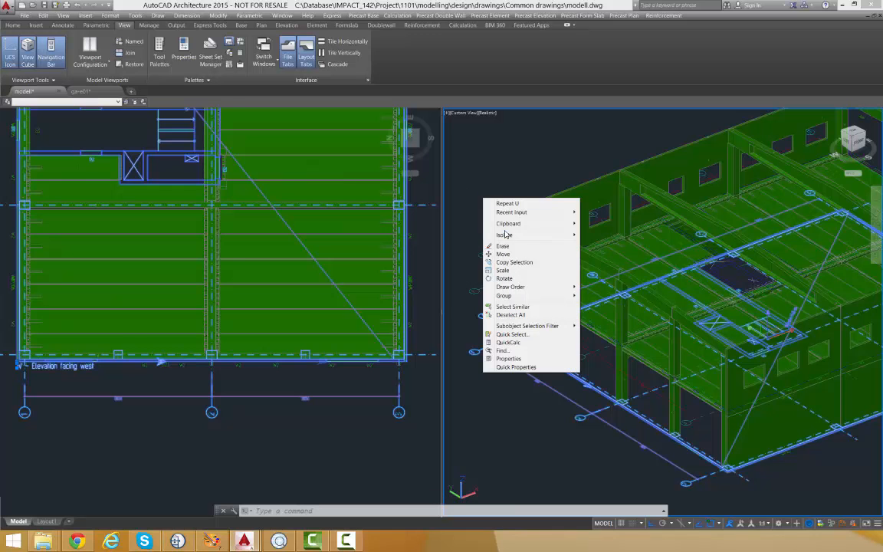
mouse_move(548, 234)
click(610, 235)
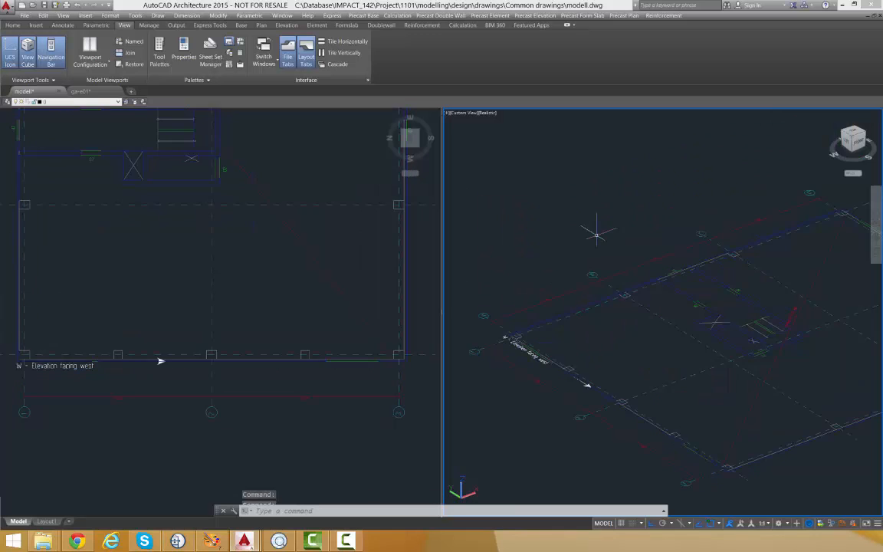
Step: In the plan viewport, examine the wall outline next to the "W - Elevation facing west" label near grid line 1
click(158, 422)
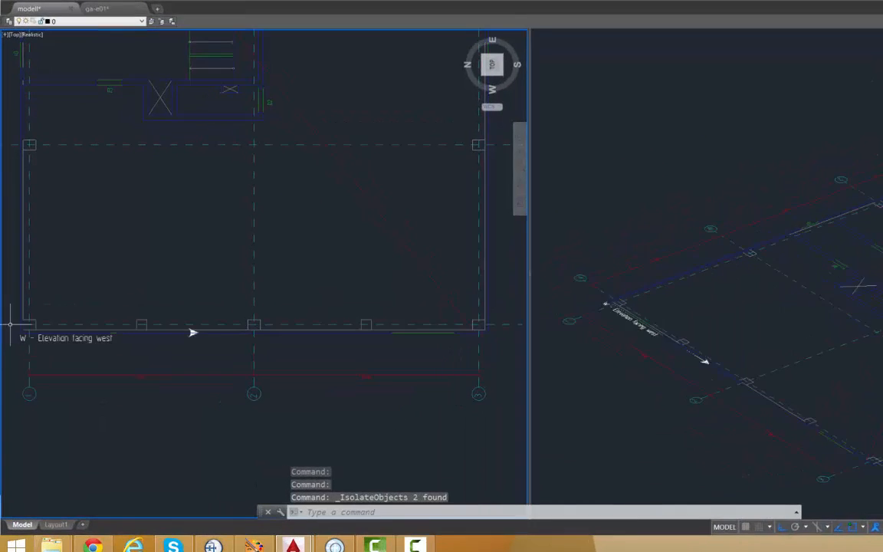
scroll(10, 324, up, 6)
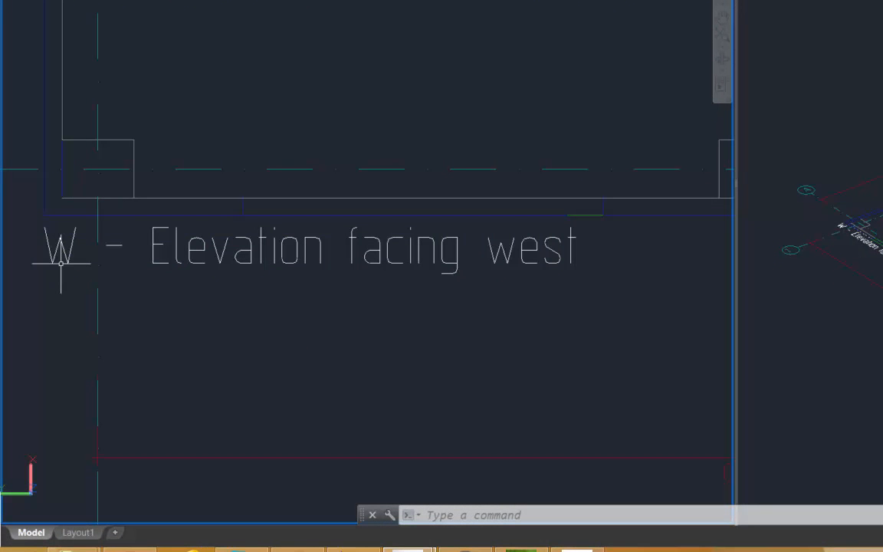
scroll(211, 214, down, 1)
scroll(210, 214, up, 1)
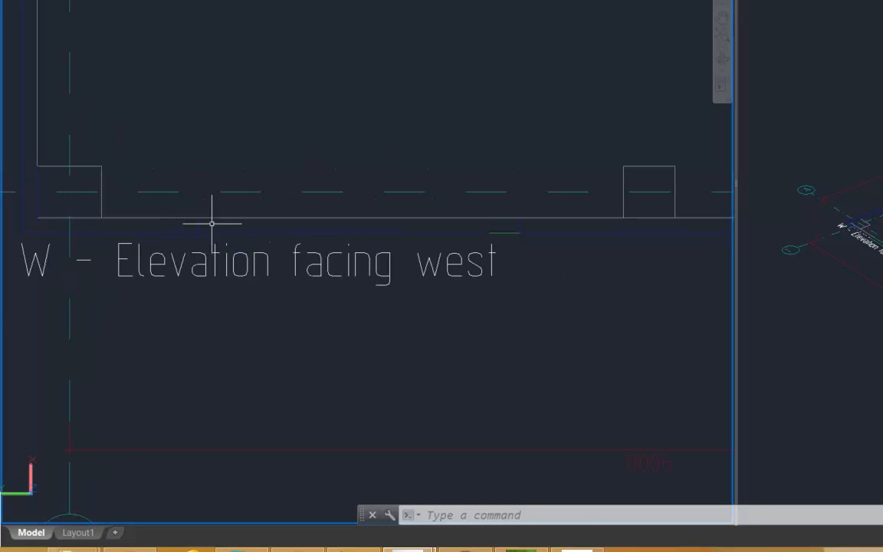
click(202, 228)
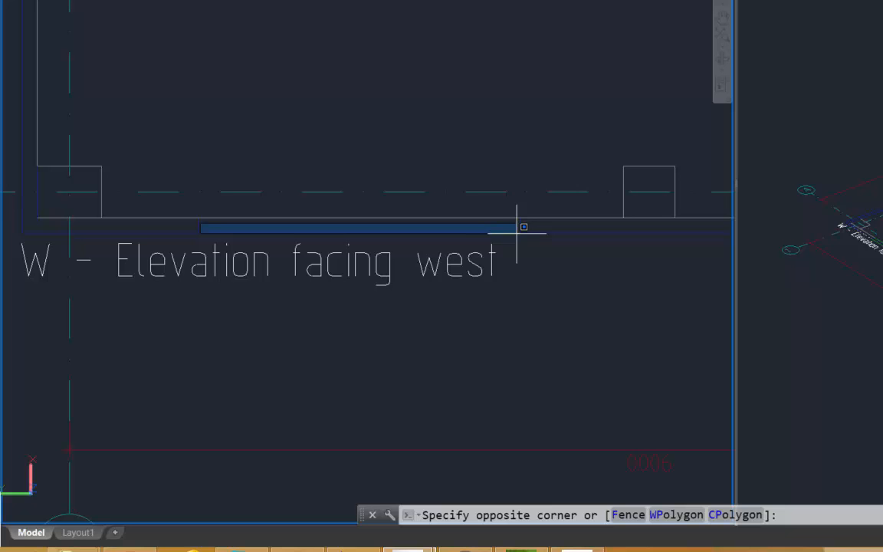
key(Escape)
scroll(518, 230, down, 3)
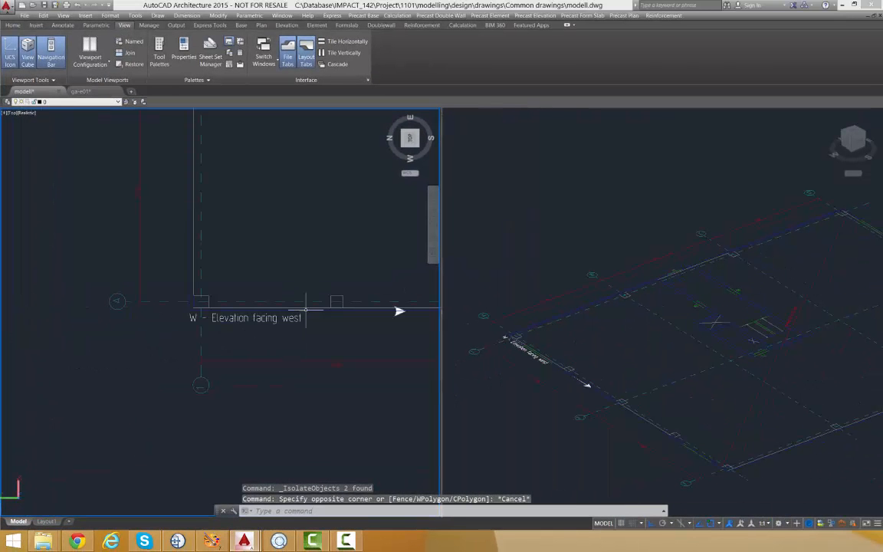
Step: Examine the outer wall line along the west side past the columns, then return to the corner at the elevation label
middle_drag(305, 310, 59, 309)
scroll(227, 331, down, 2)
scroll(341, 329, up, 5)
scroll(245, 297, down, 2)
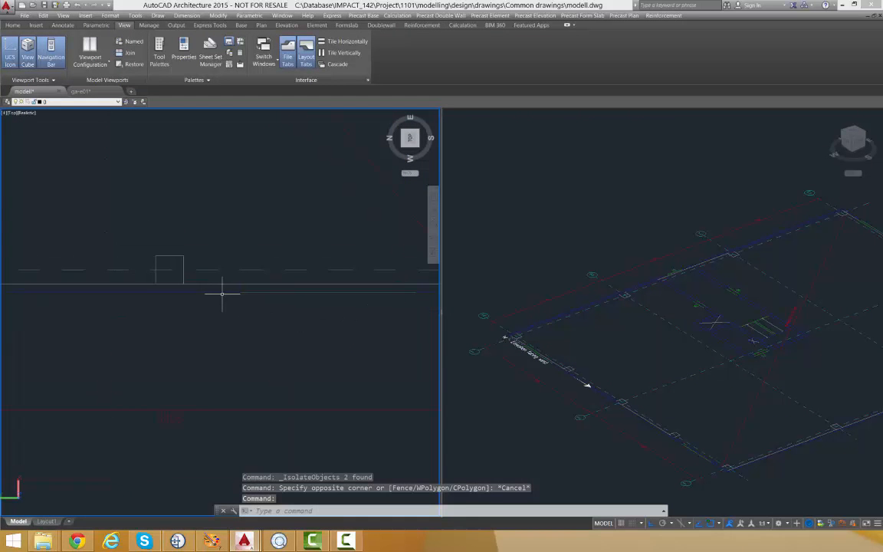
middle_drag(230, 319, 251, 327)
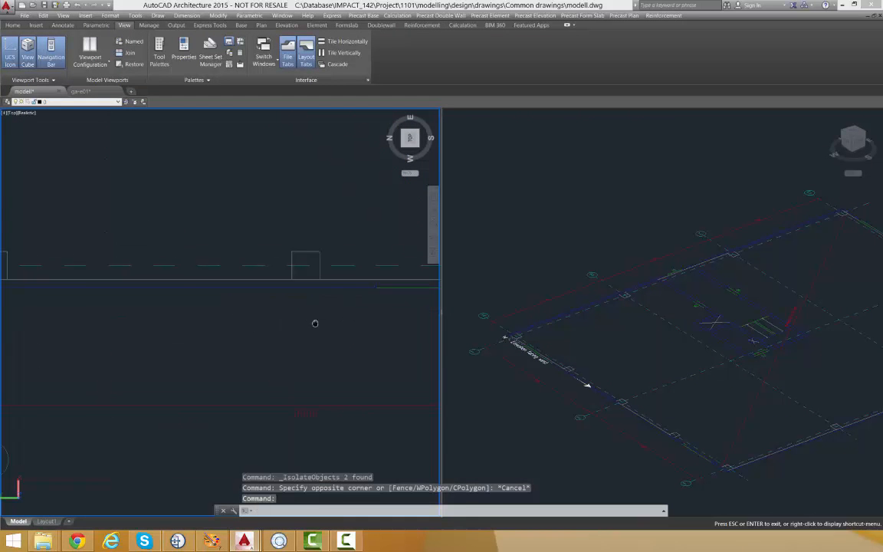
scroll(347, 317, down, 1)
scroll(246, 310, down, 1)
middle_drag(75, 318, 236, 316)
scroll(153, 311, up, 7)
middle_drag(154, 310, 84, 297)
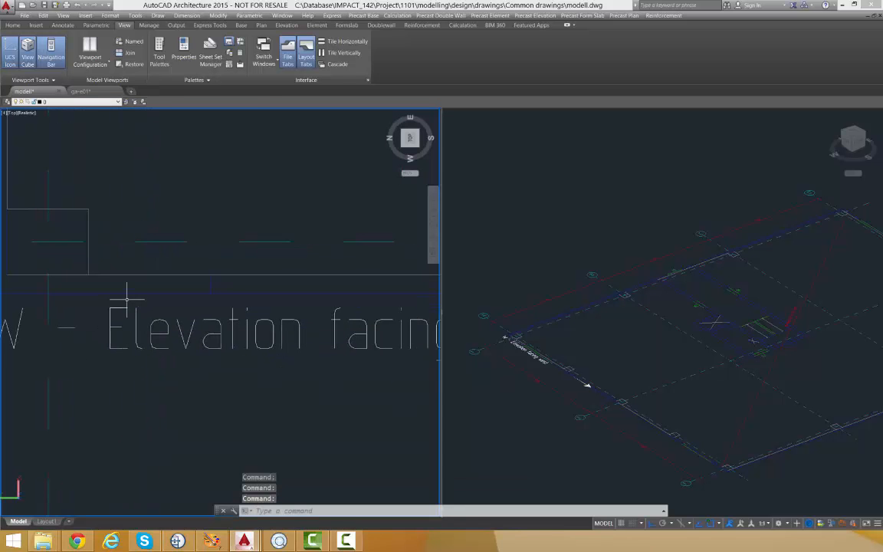
Step: Start drawing a wall of type Wall from the outer corner of the west side at grid lines 1 and A
click(260, 25)
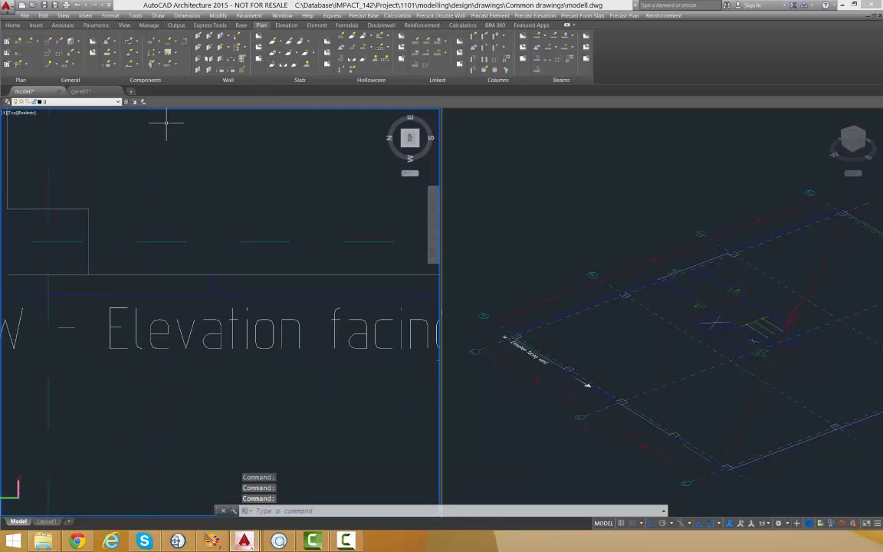
click(177, 34)
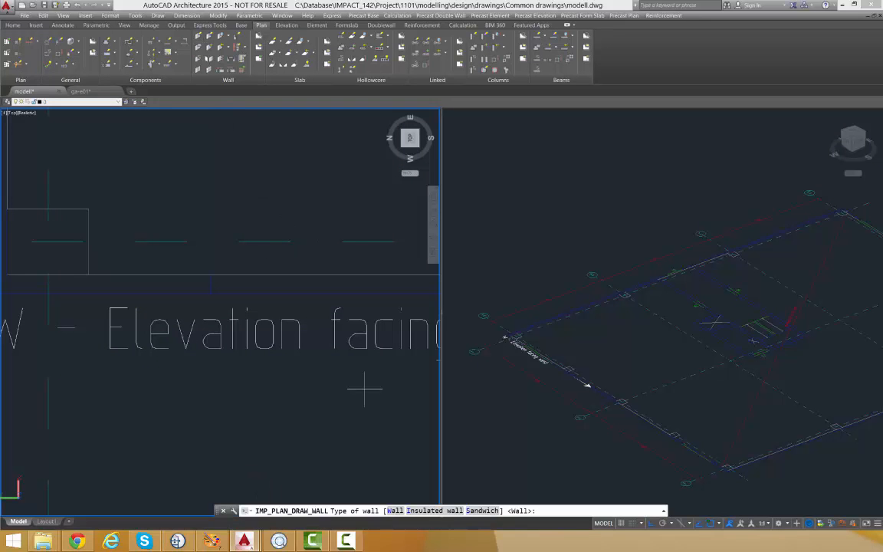
text(W)
key(Return)
scroll(370, 376, down, 3)
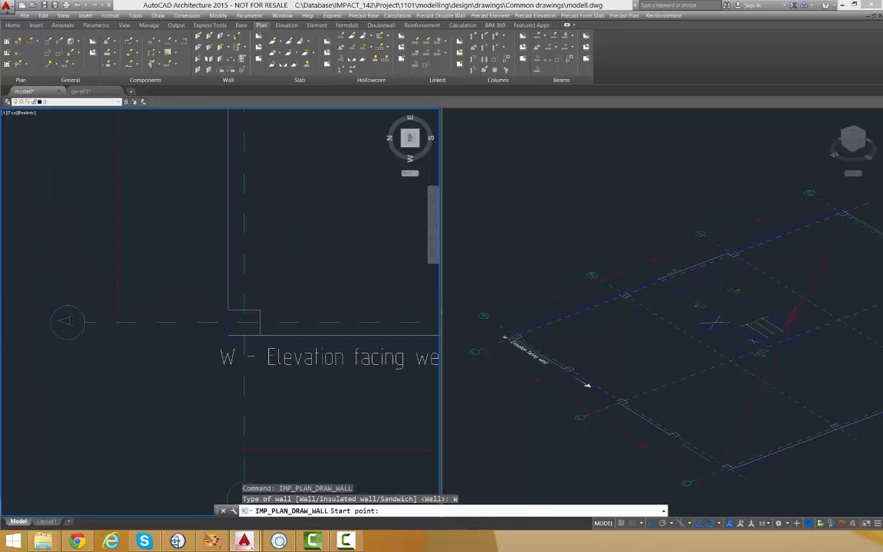
scroll(370, 376, down, 2)
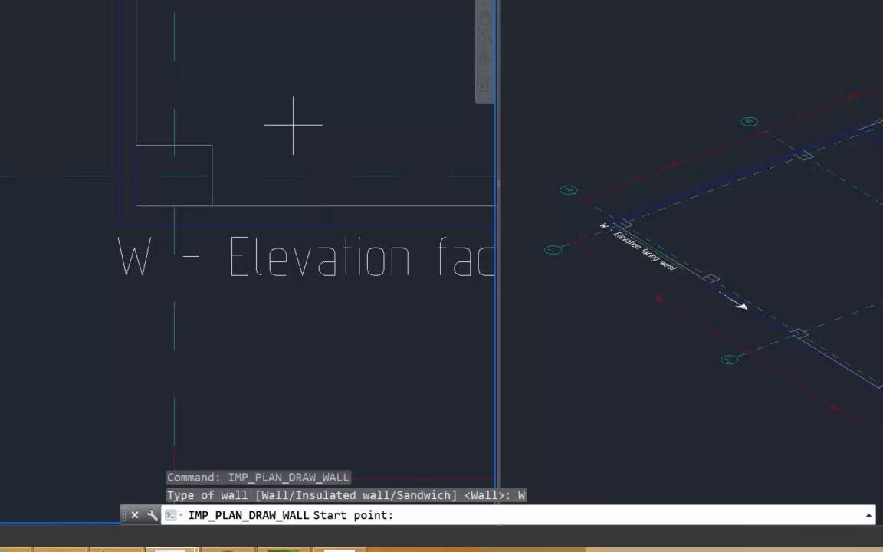
middle_drag(291, 127, 169, 79)
scroll(15, 184, up, 3)
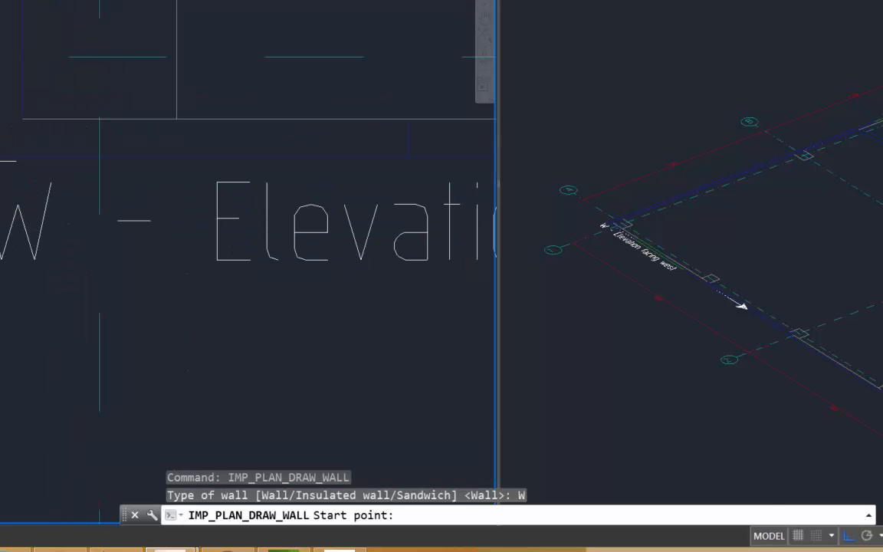
click(145, 157)
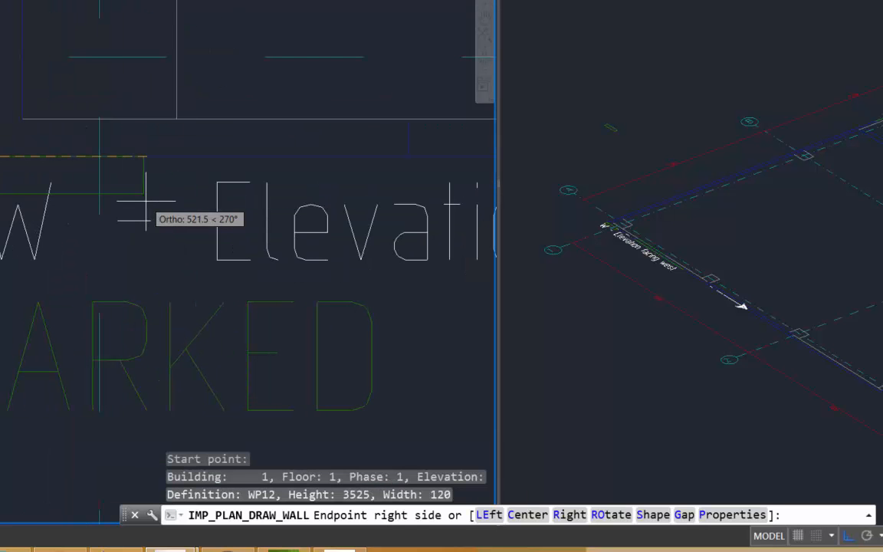
Step: Switch the wall's alignment to Right so that it lies inside the outer line of the west side
text(r)
key(Return)
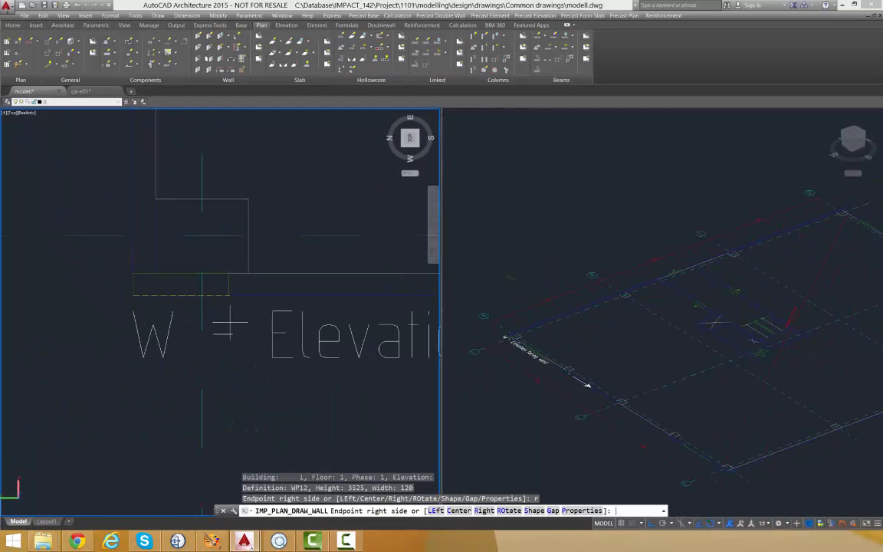
scroll(227, 326, down, 6)
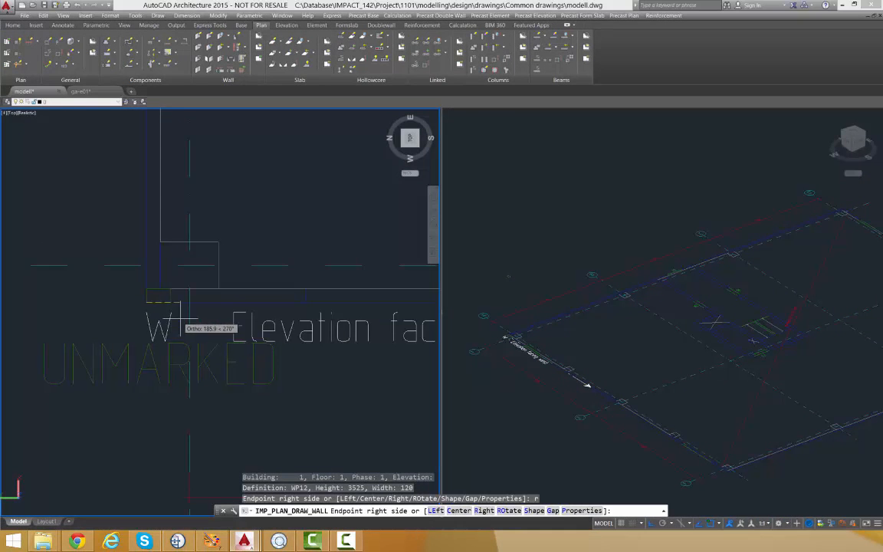
scroll(198, 316, up, 5)
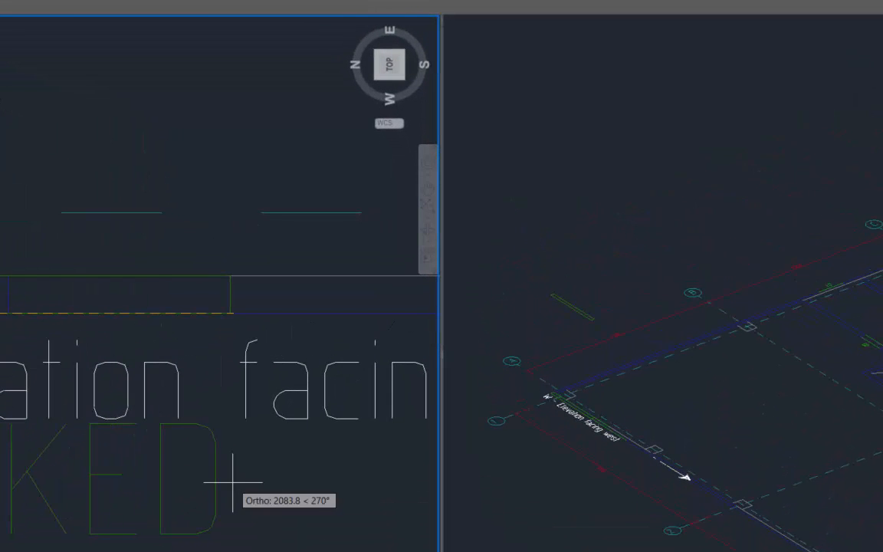
Step: In the wall's model properties, set the presentation to Solid and enable both the top and bottom connections
click(232, 481)
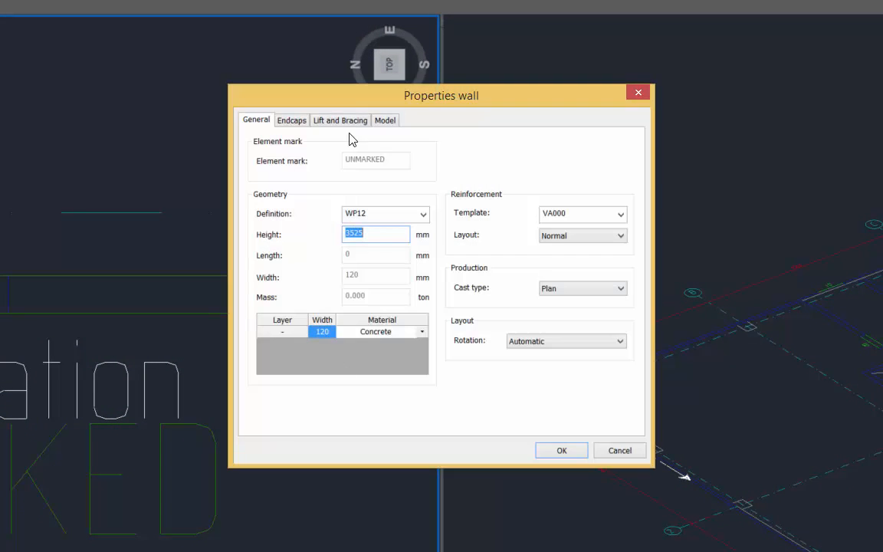
click(385, 120)
click(395, 314)
click(381, 328)
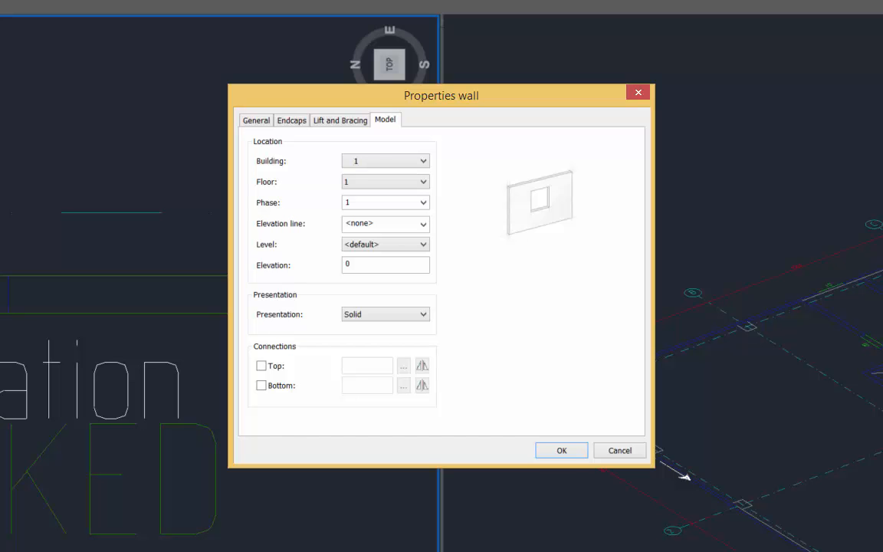
click(261, 368)
click(262, 386)
Step: Assign joint J4-8203 WP120-WP120 to the wall's top connection, without mirroring
click(402, 367)
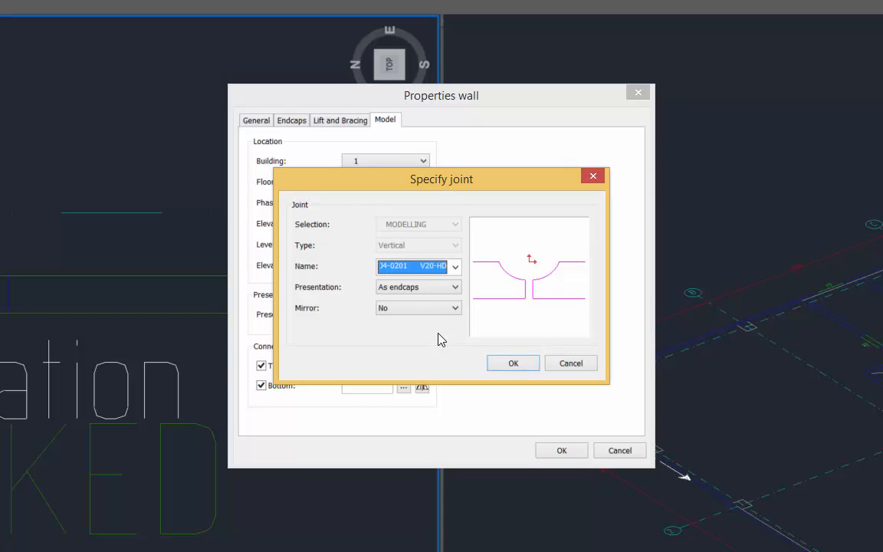
click(456, 267)
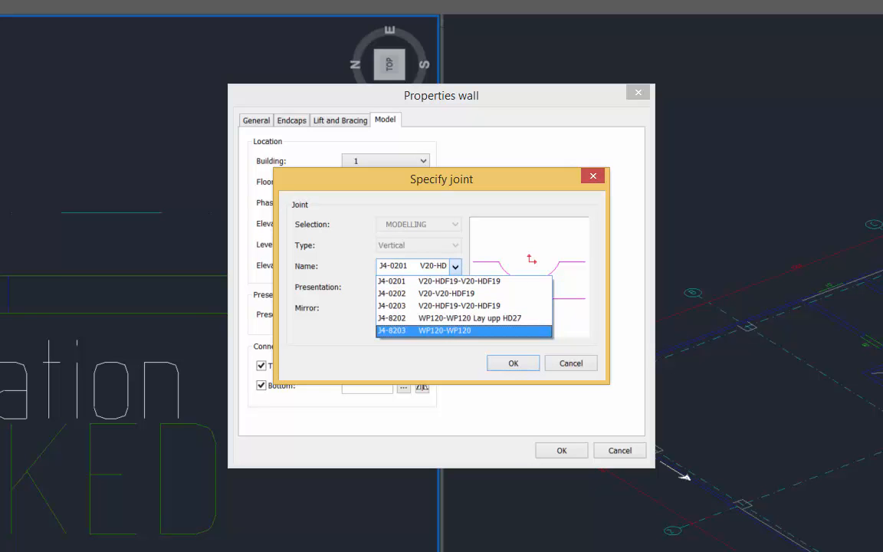
click(452, 332)
click(456, 308)
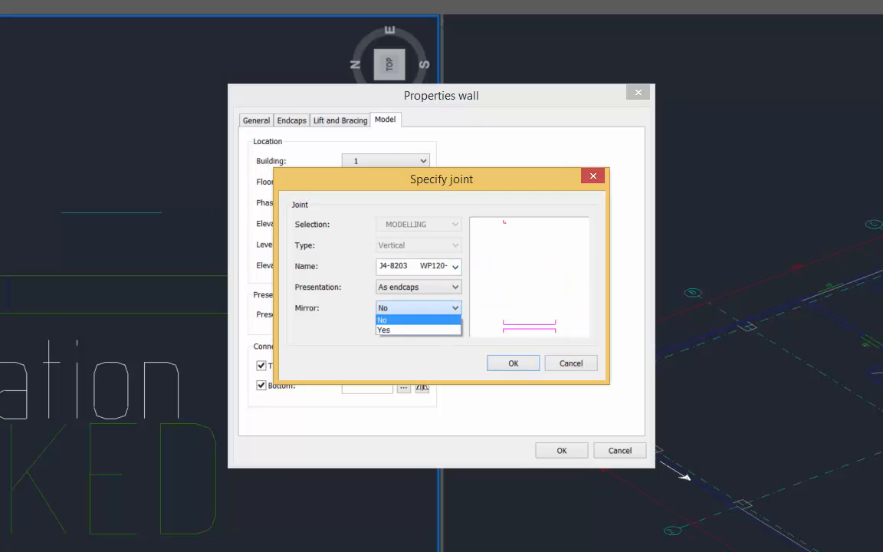
click(457, 307)
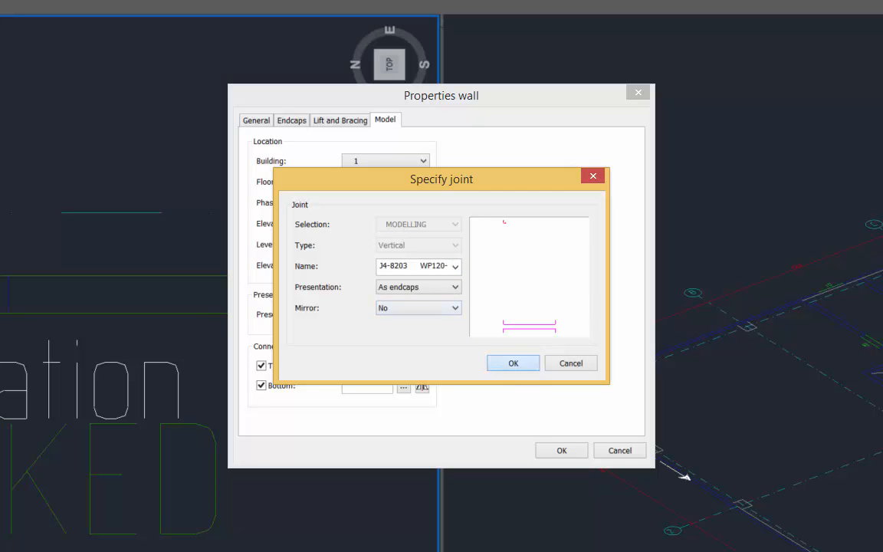
click(523, 365)
Step: Assign joint J4-8201 WP120 footing to the bottom connection and set the wall's elevation line to W
click(403, 384)
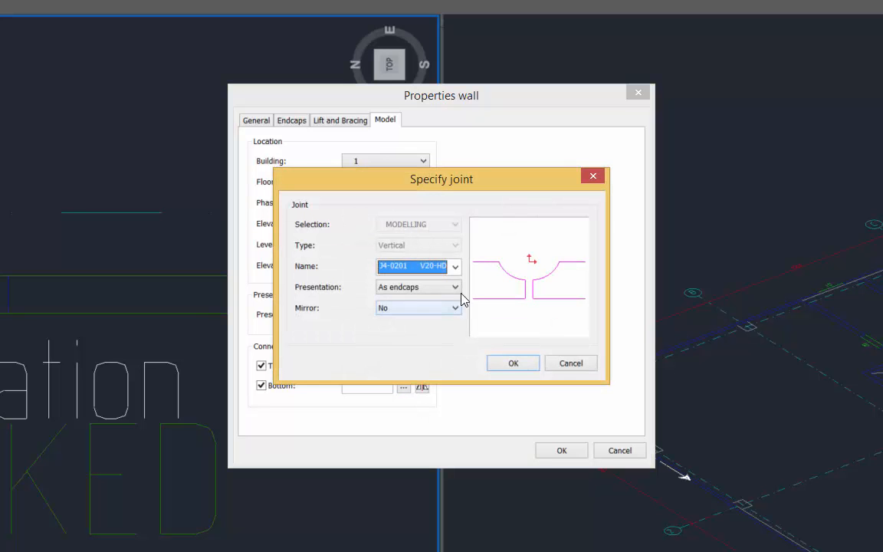
click(457, 266)
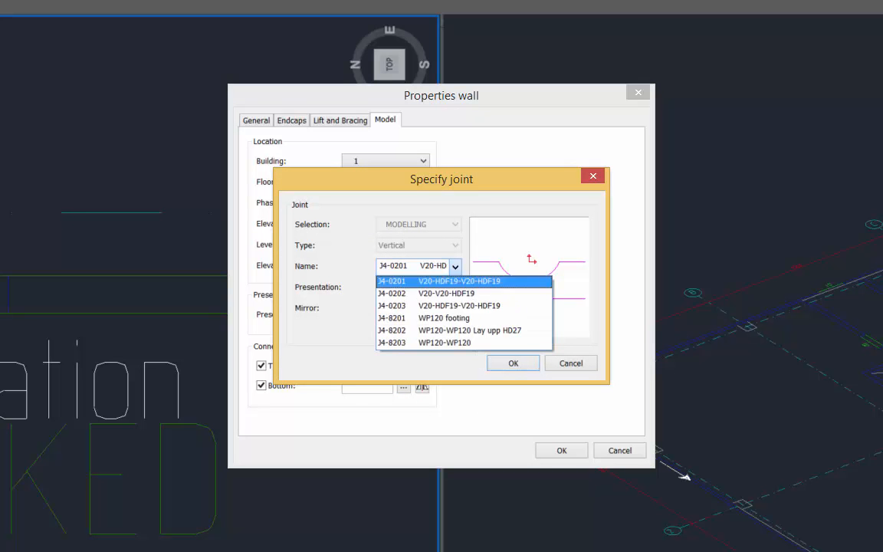
click(451, 316)
click(510, 363)
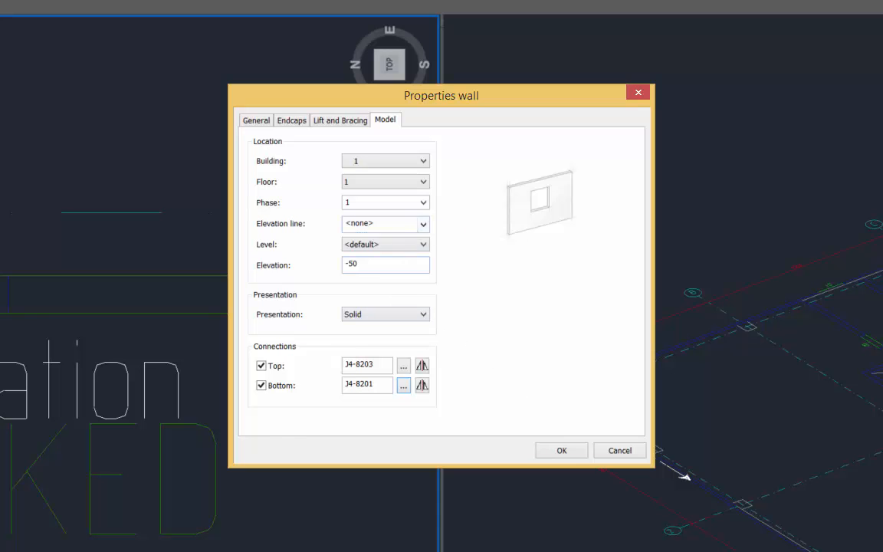
click(422, 224)
click(392, 275)
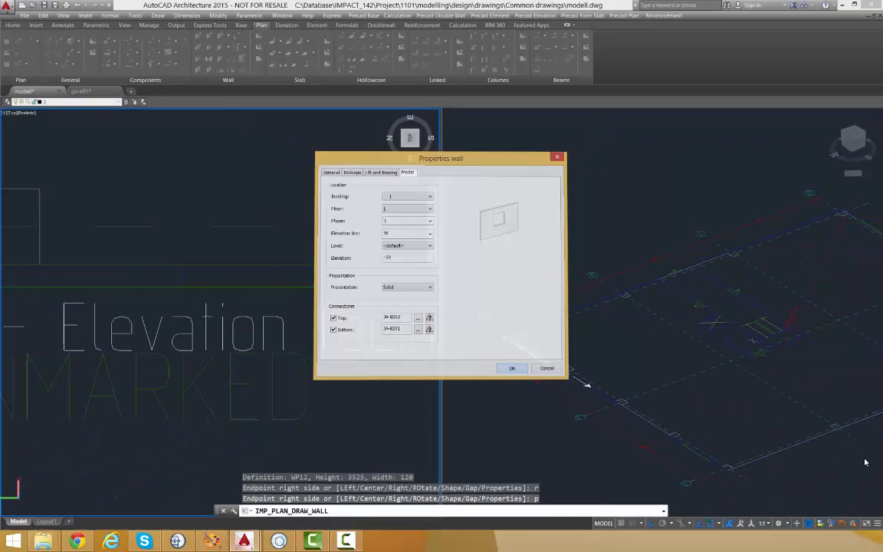
Step: Confirm the wall properties and end the first west-side wall at the near edge of the first door opening
click(561, 450)
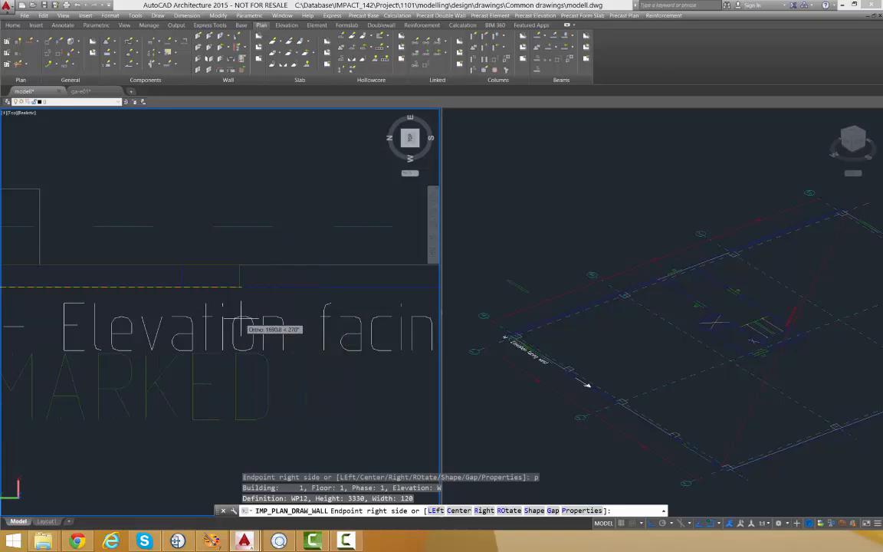
scroll(255, 304, down, 4)
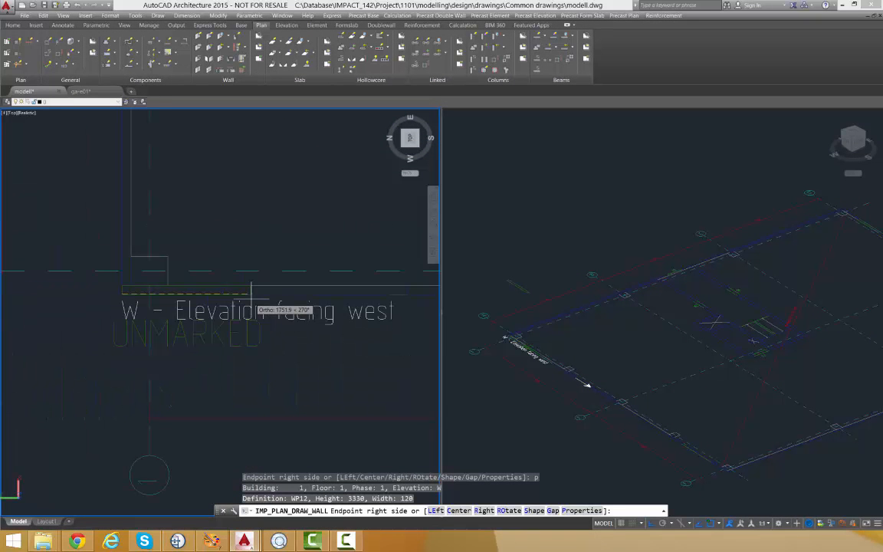
scroll(242, 291, up, 4)
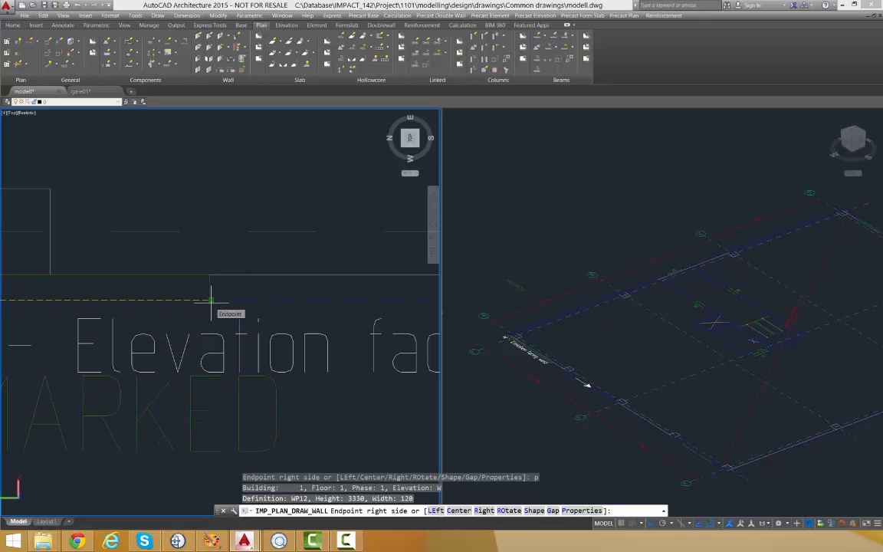
click(210, 300)
Step: Add a 400 mm high lintel with a 10 mm gap, 16 mm end gaps and 300 mm supports over the first door opening
scroll(148, 321, down, 3)
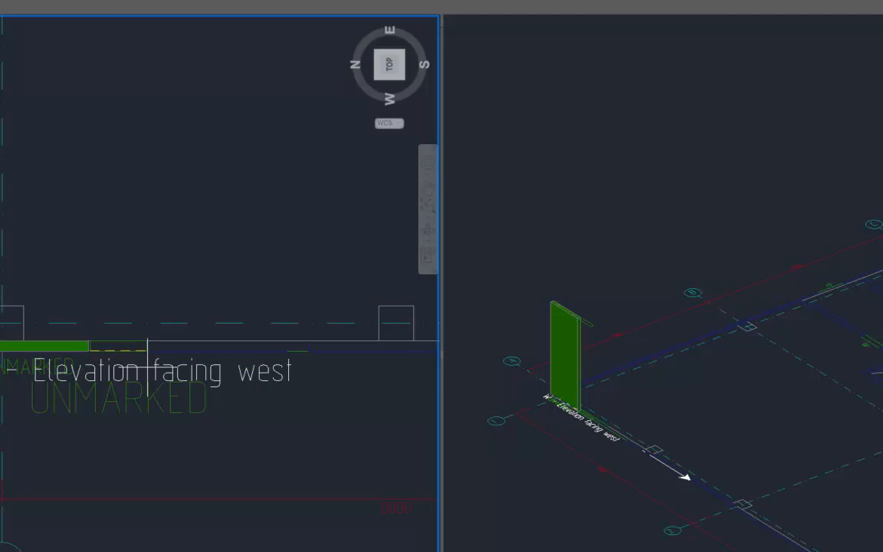
click(148, 343)
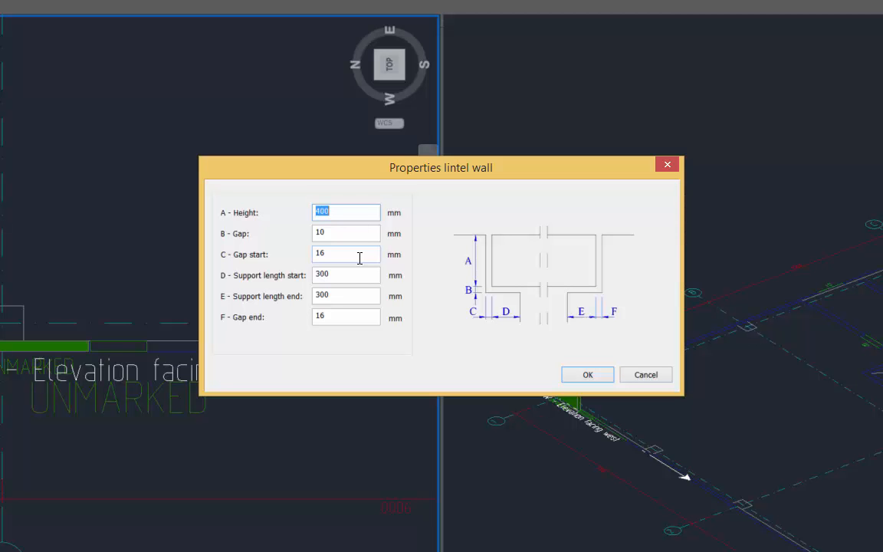
click(587, 375)
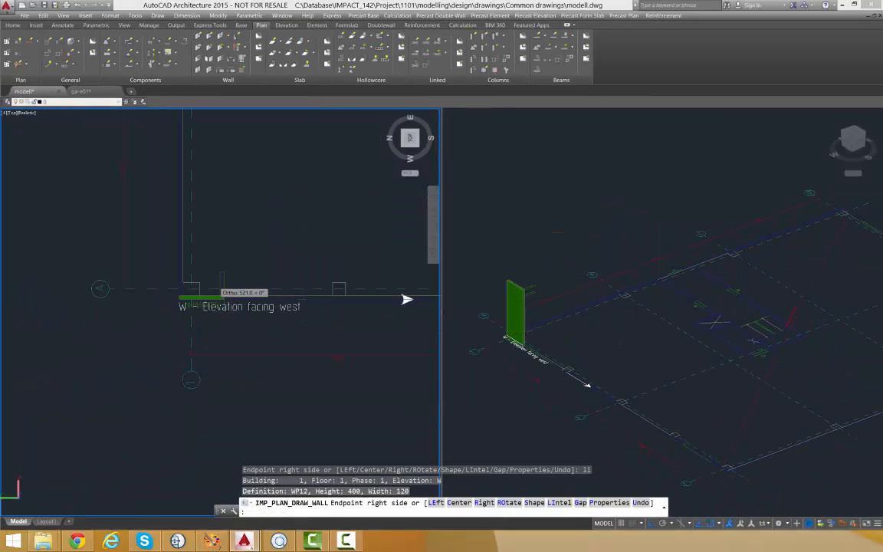
scroll(311, 291, up, 7)
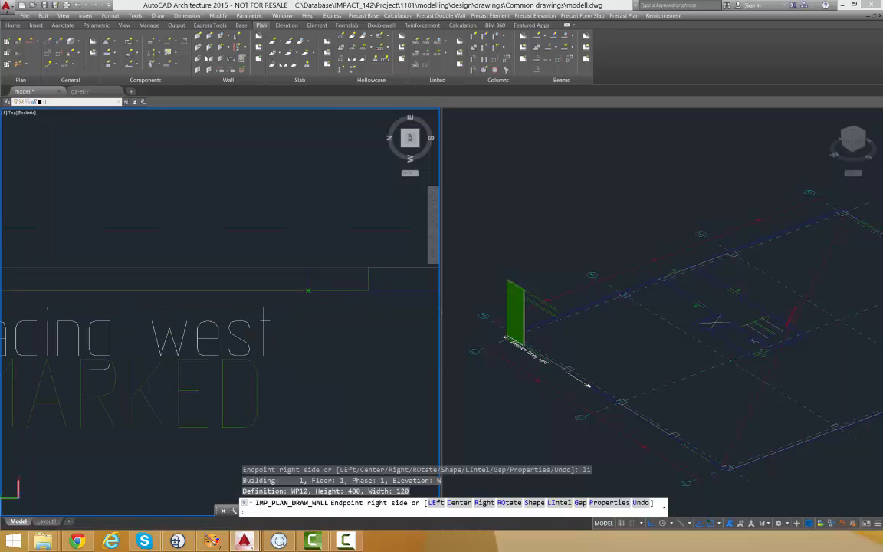
click(307, 291)
scroll(109, 278, down, 3)
Step: Draw the full-height wall from the first door opening past grid line 2 to the near edge of the second opening
right_click(110, 280)
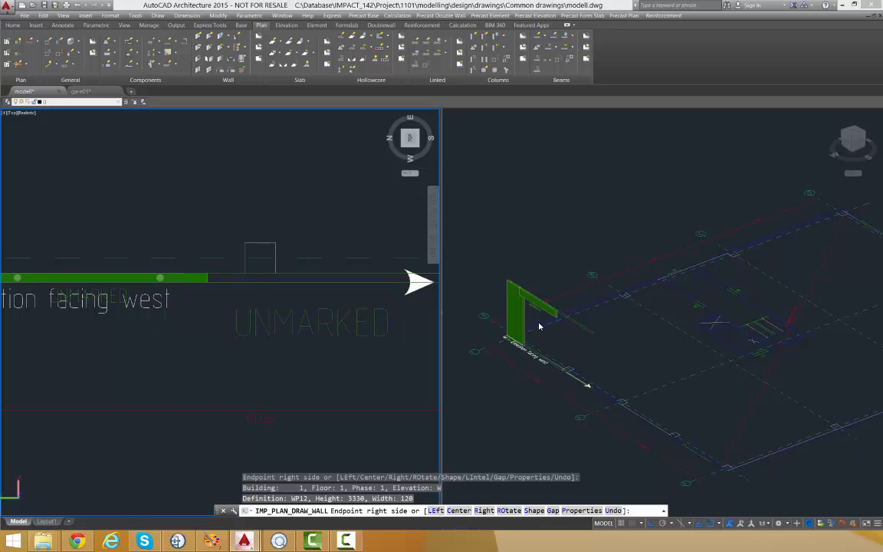
scroll(247, 292, down, 2)
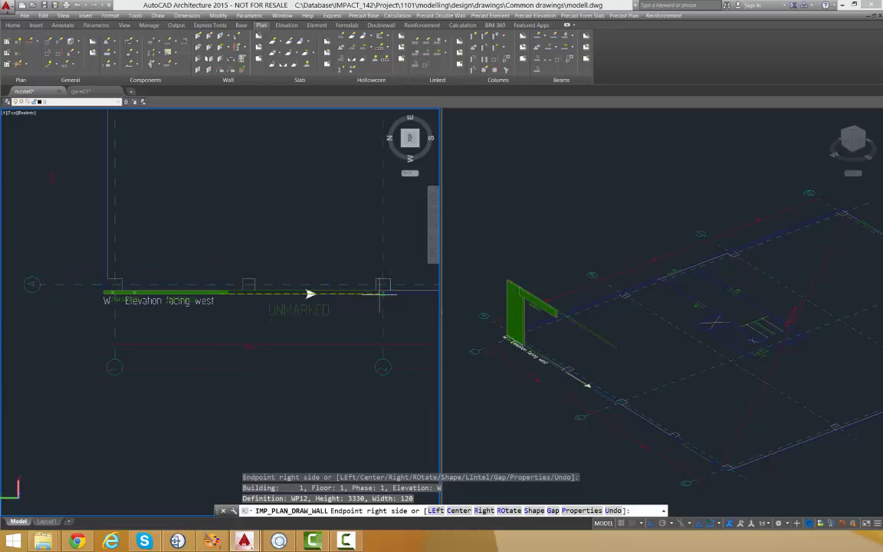
scroll(399, 295, up, 6)
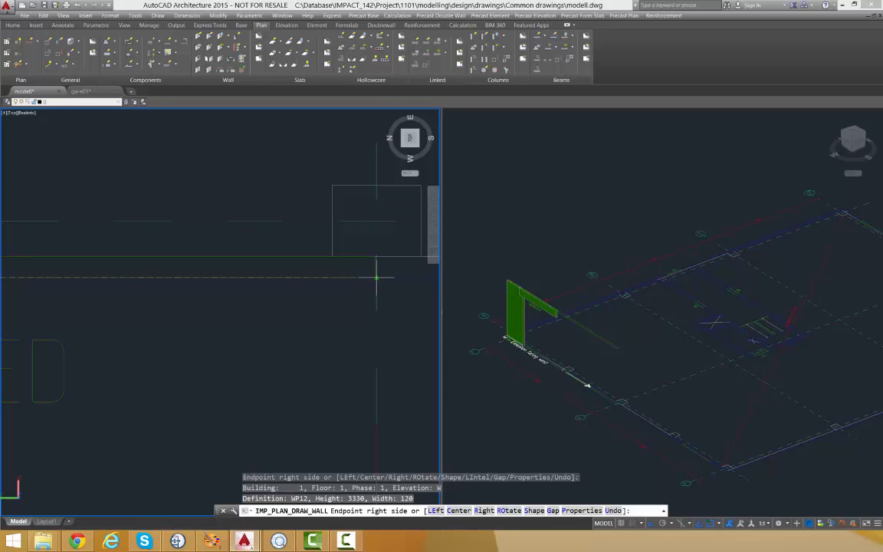
scroll(142, 292, down, 2)
scroll(276, 310, down, 2)
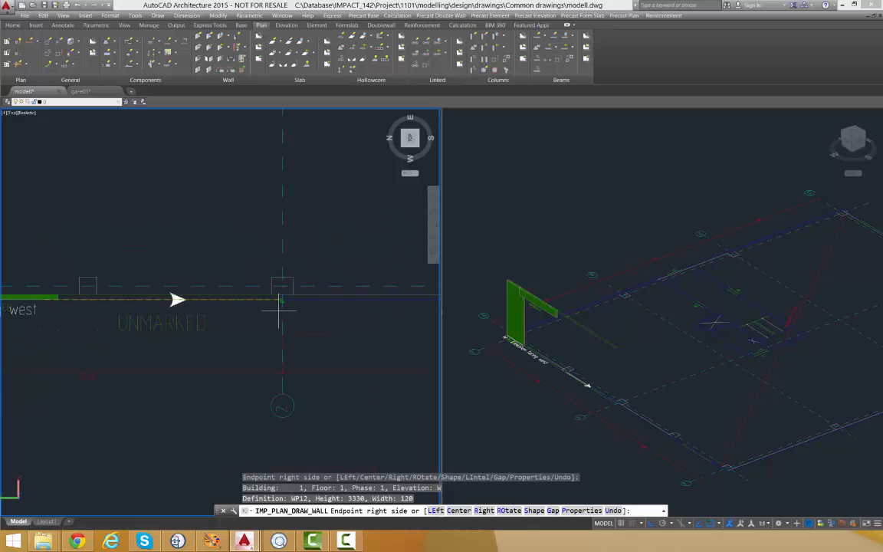
scroll(287, 303, up, 2)
scroll(213, 303, down, 4)
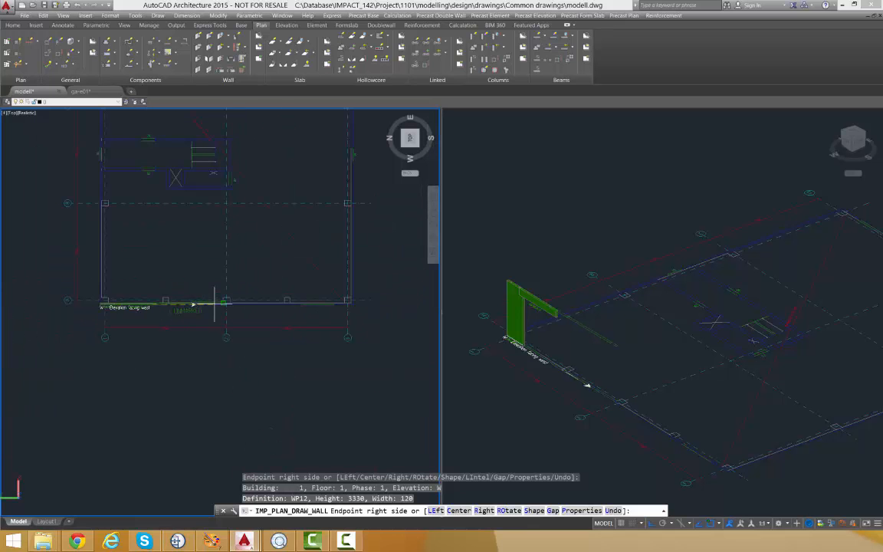
scroll(305, 309, up, 5)
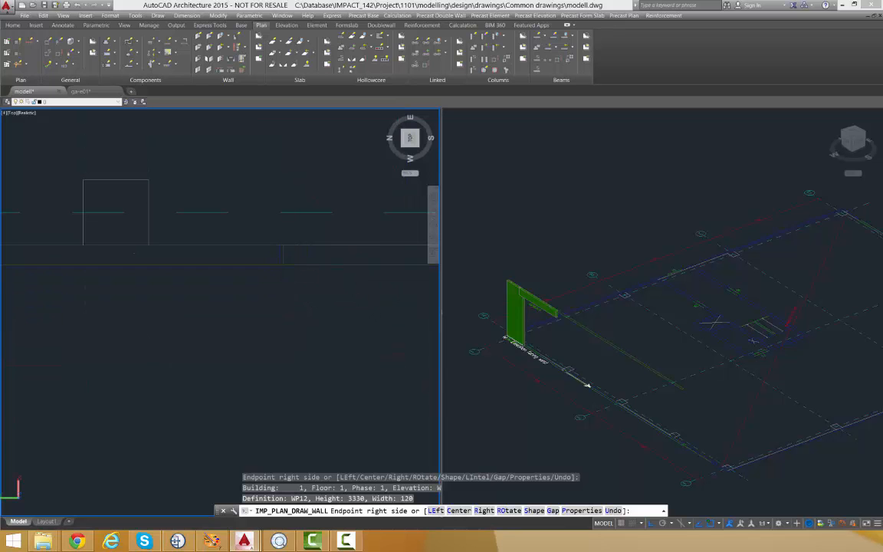
click(270, 253)
Step: Add a 400 mm high lintel with 16 mm end gaps and 300 mm supports over the second door opening
middle_drag(272, 256, 256, 275)
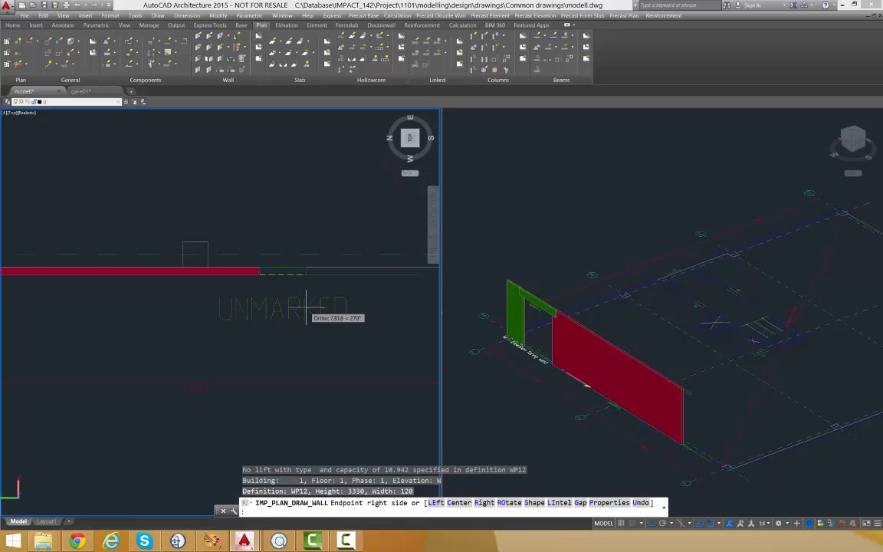
text(li)
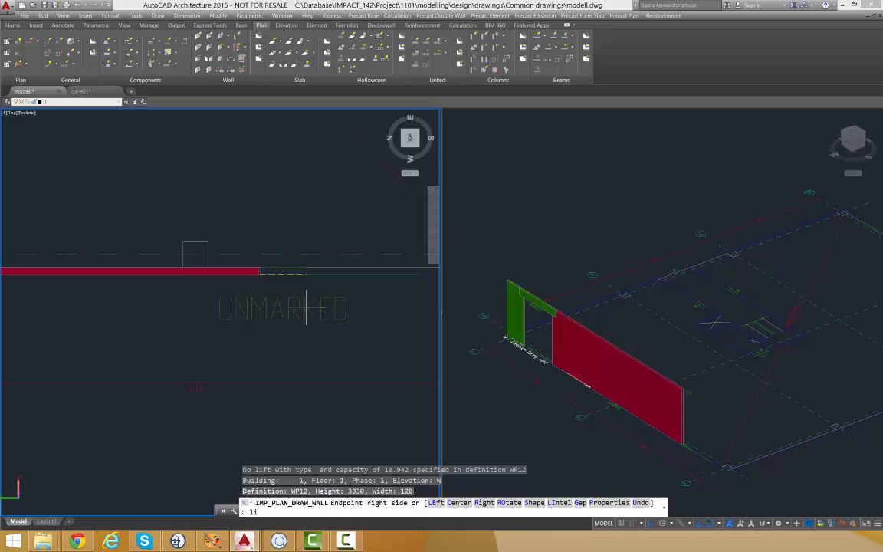
key(Return)
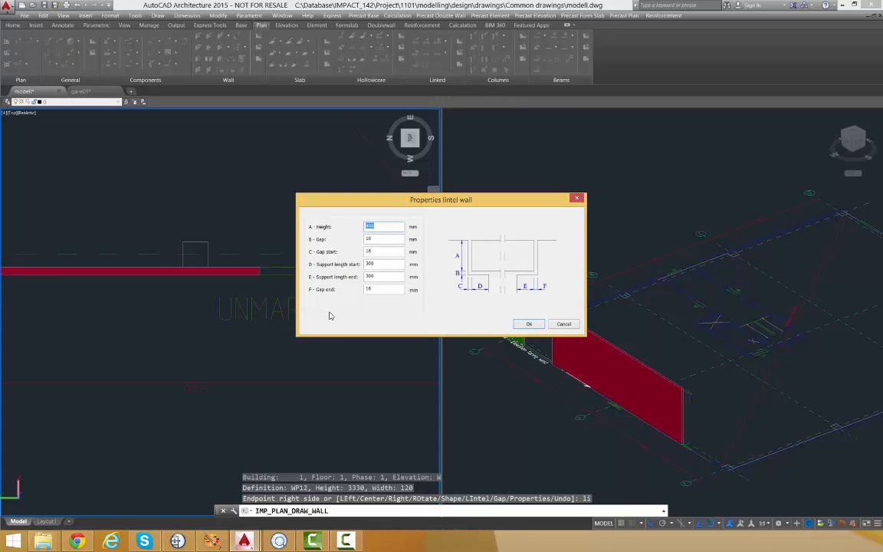
key(Return)
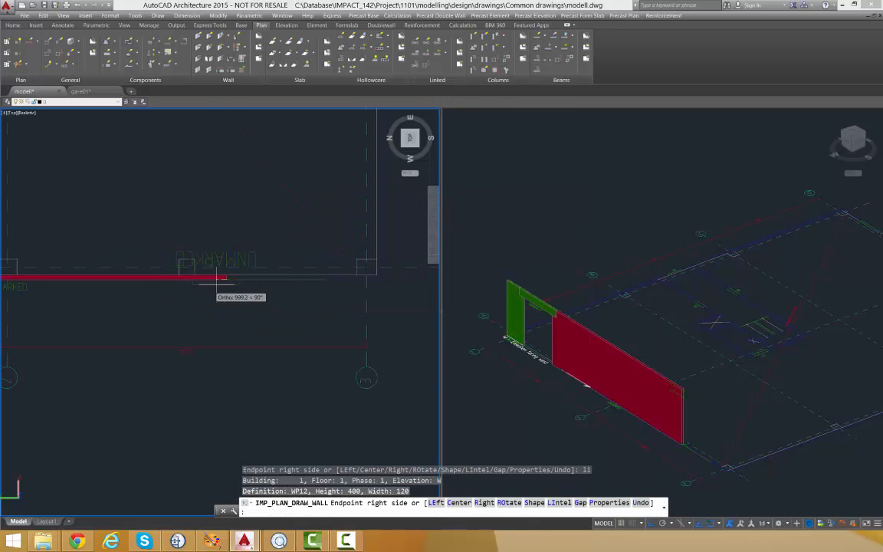
scroll(335, 278, up, 2)
scroll(296, 276, down, 2)
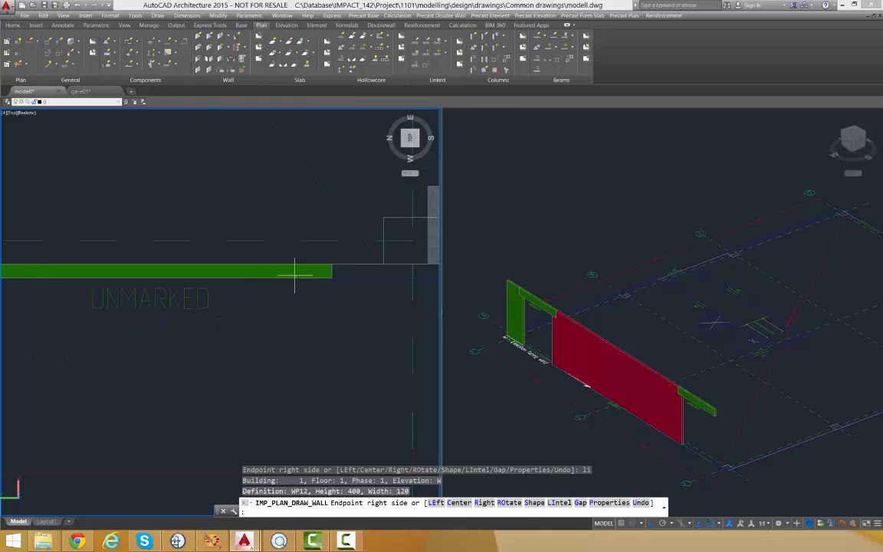
click(197, 292)
Step: Draw the last full-height wall from the second opening to the building corner at grid line 3 and finish the wall run
scroll(215, 288, down, 2)
scroll(218, 285, up, 3)
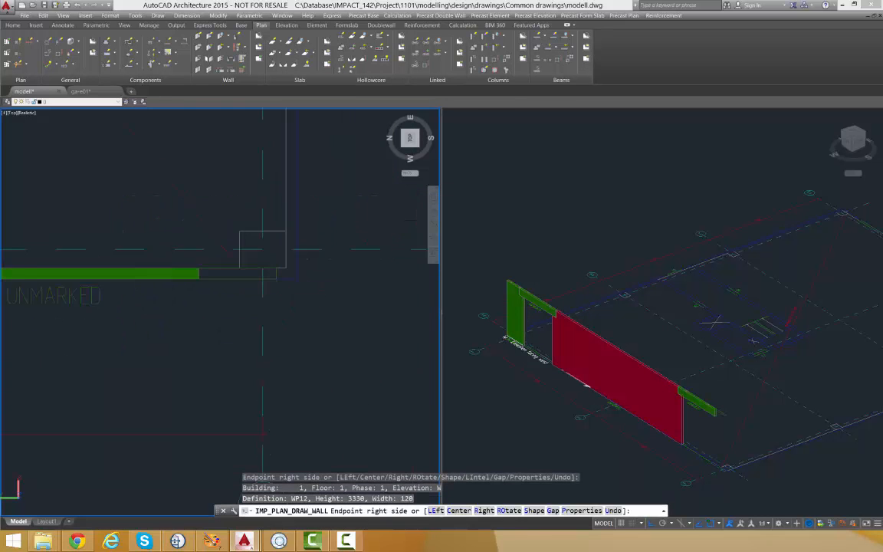
click(301, 278)
scroll(337, 277, down, 3)
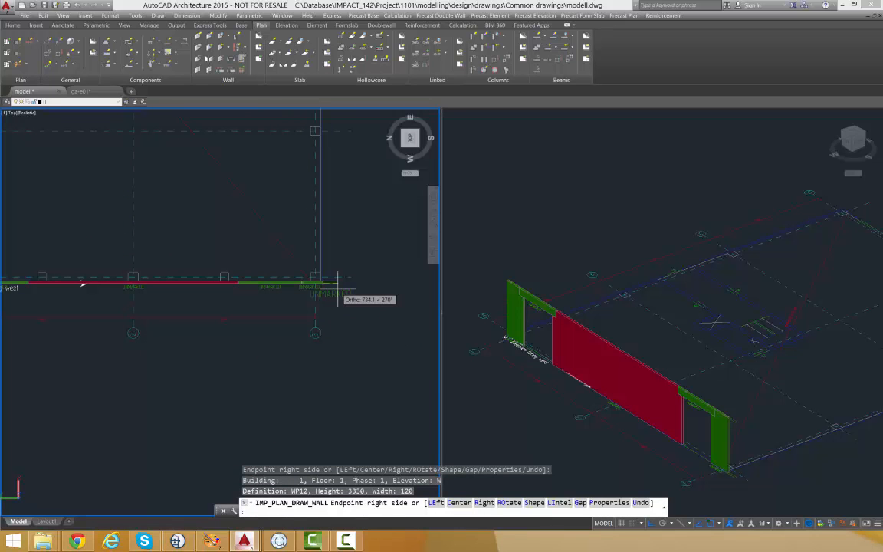
key(Return)
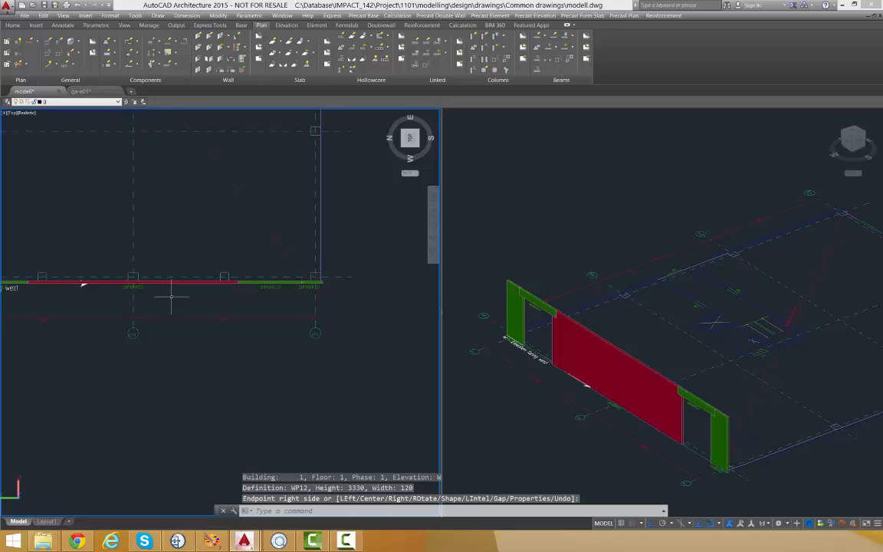
middle_drag(157, 292, 229, 297)
scroll(228, 298, up, 3)
click(219, 285)
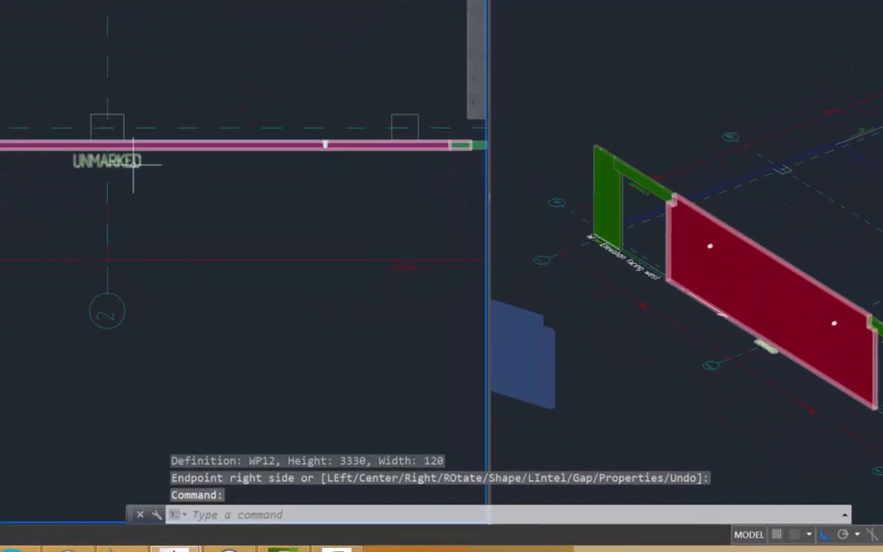
key(Escape)
scroll(80, 140, up, 5)
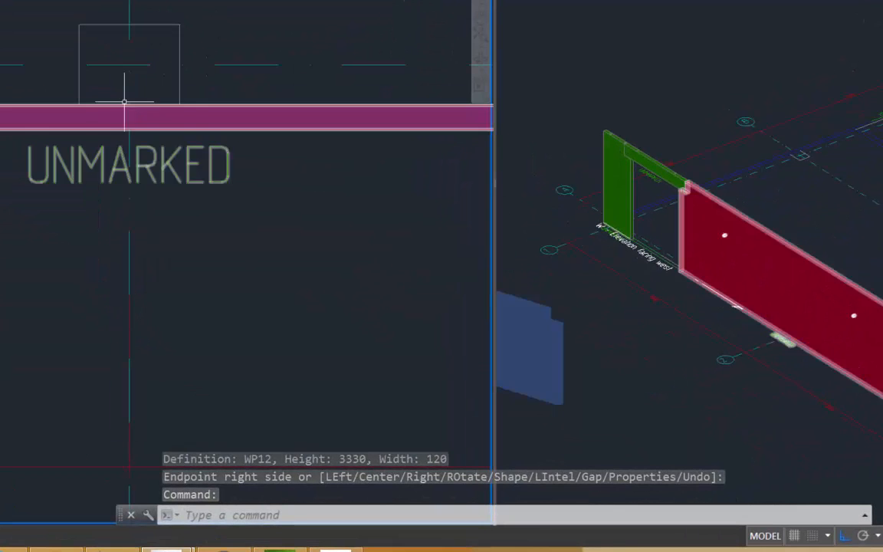
scroll(153, 112, down, 2)
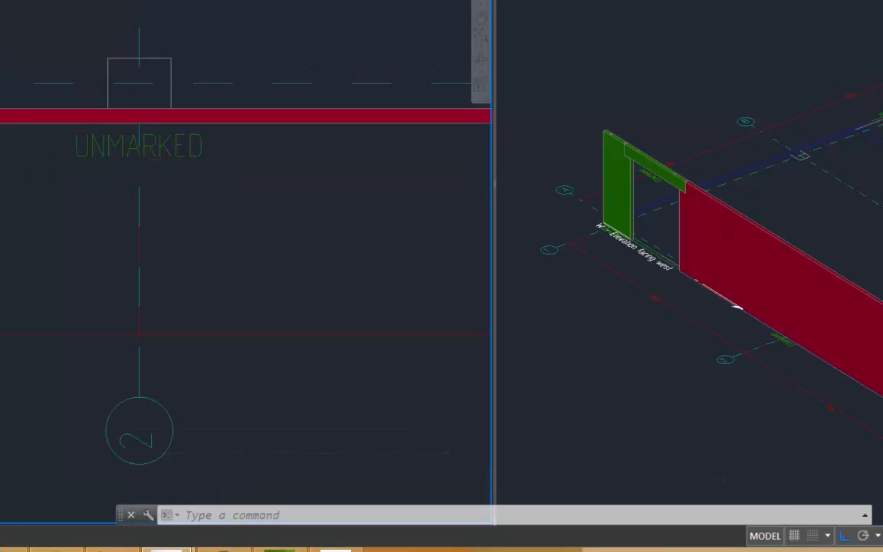
key(Return)
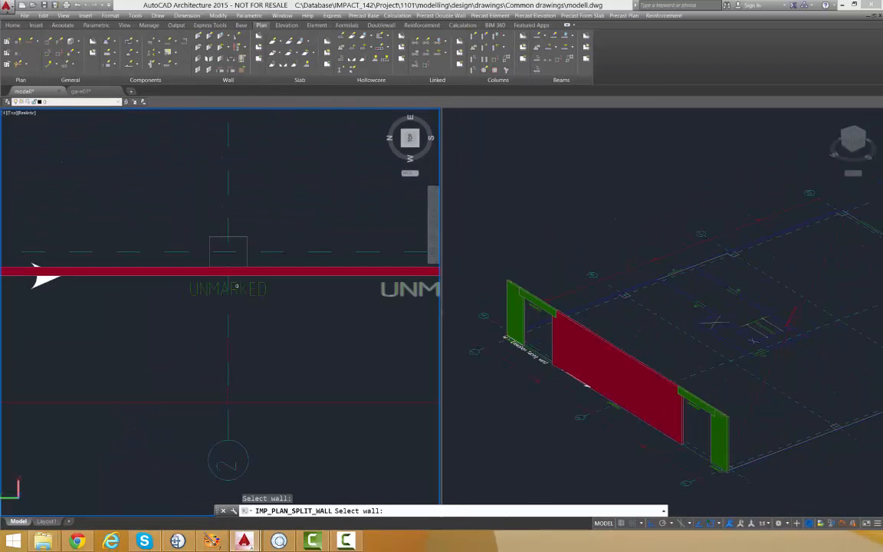
click(237, 285)
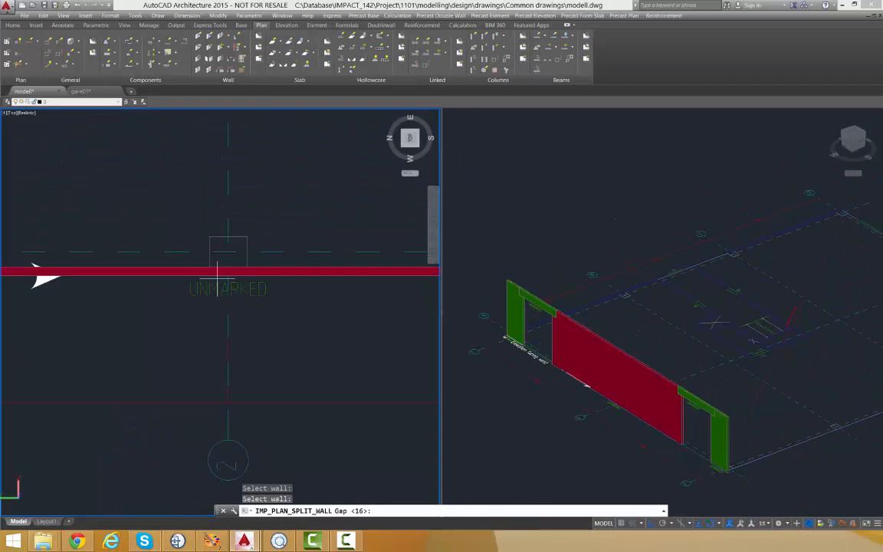
click(220, 265)
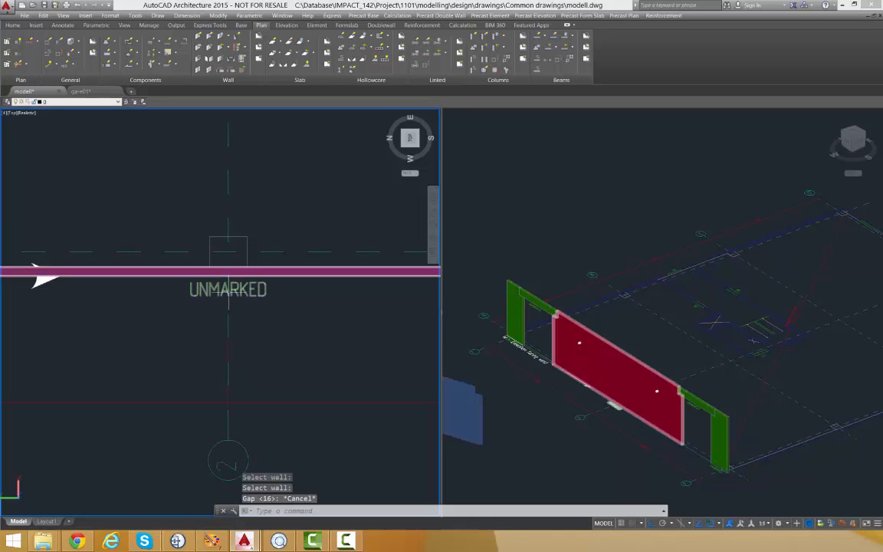
Step: Split the long red wall at grid line 2 with a 16 mm gap and endcap VD12-3801, Straight edge with gap 120 mm
key(Return)
click(243, 287)
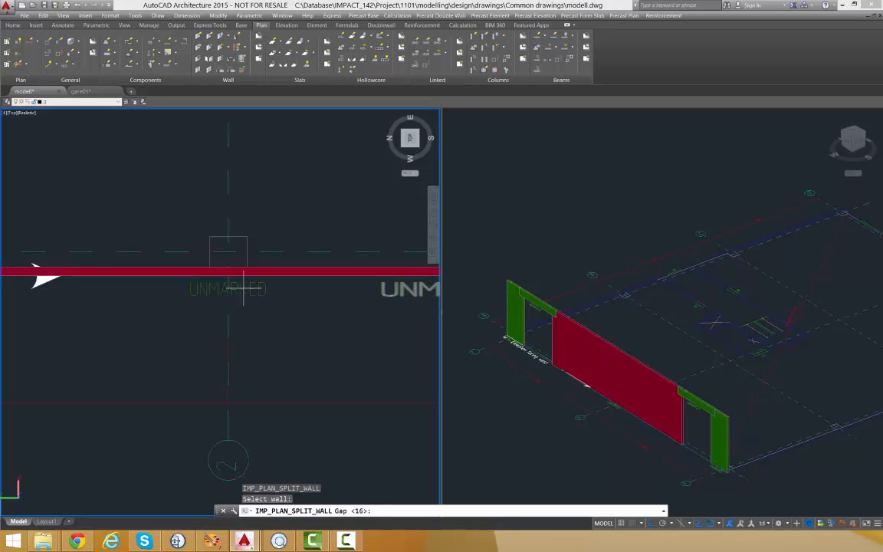
scroll(232, 265, up, 2)
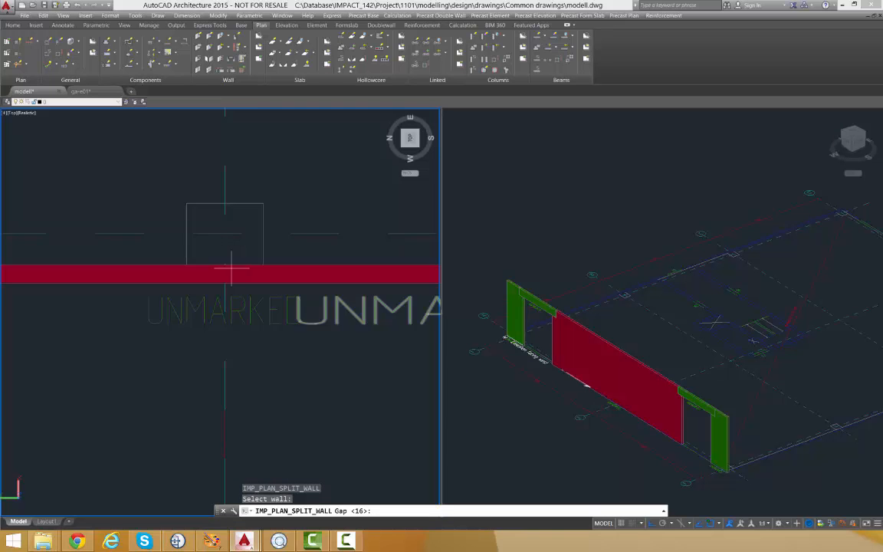
key(Return)
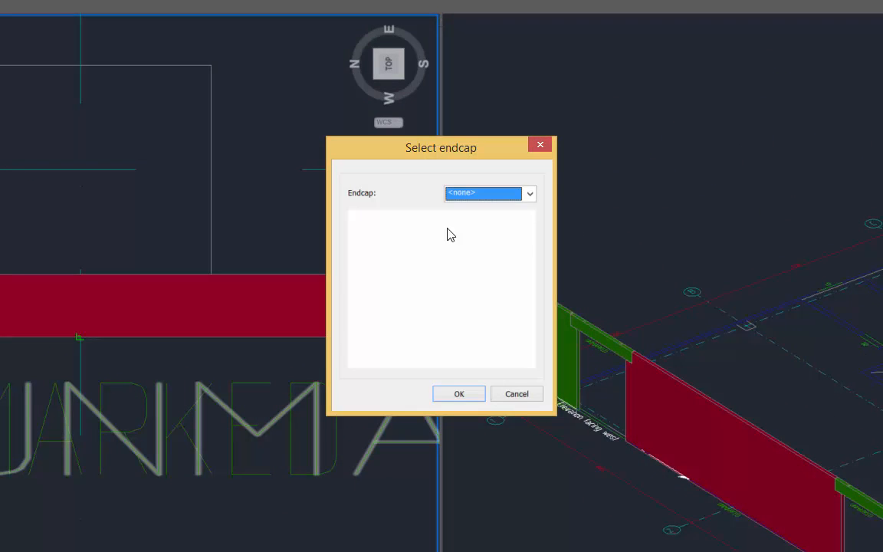
click(530, 194)
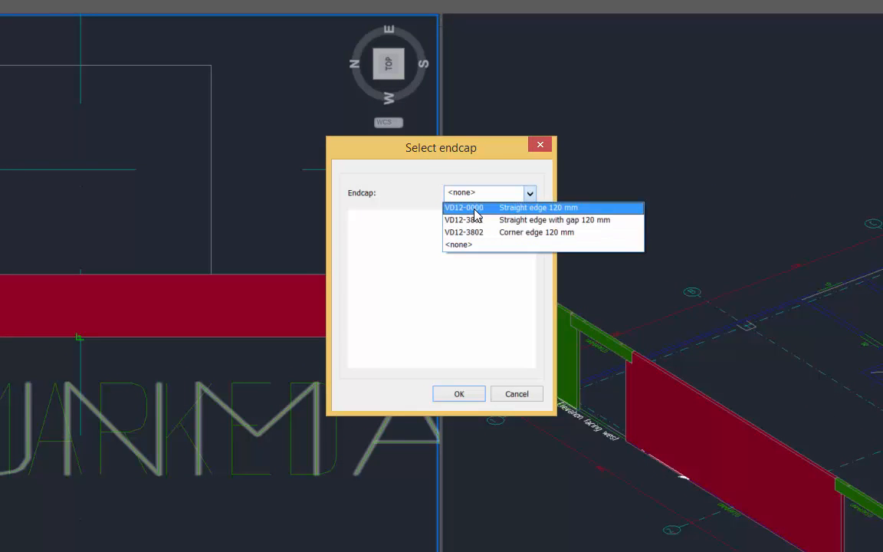
click(537, 220)
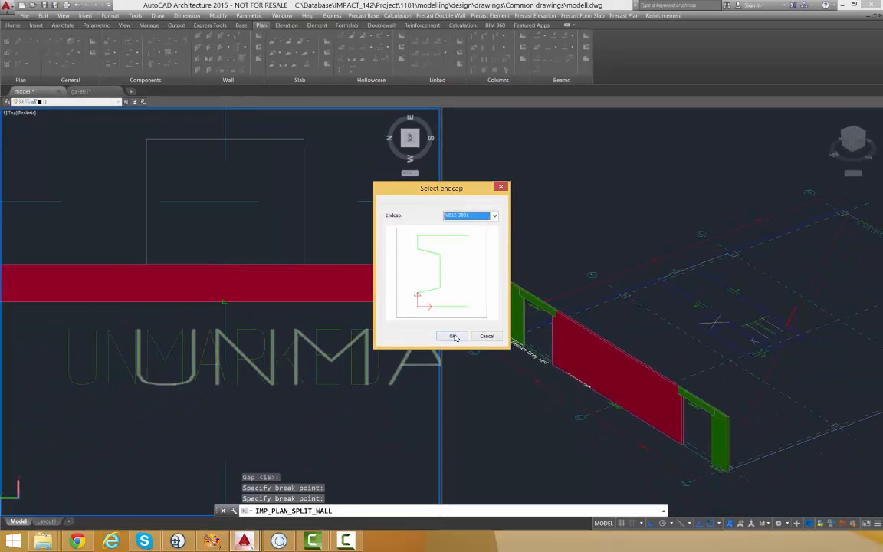
click(453, 336)
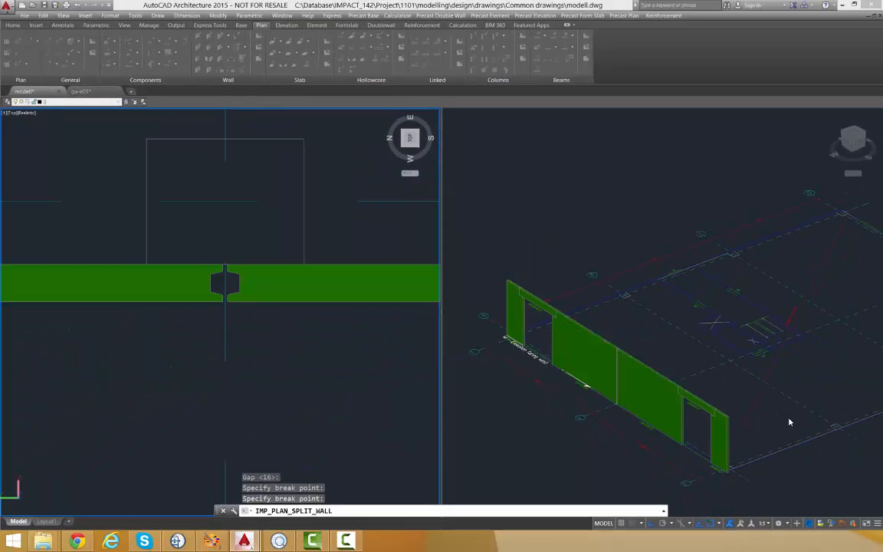
Step: Examine the two split wall panels and the joint between them in the 3D view
shift+middle_drag(635, 352, 605, 302)
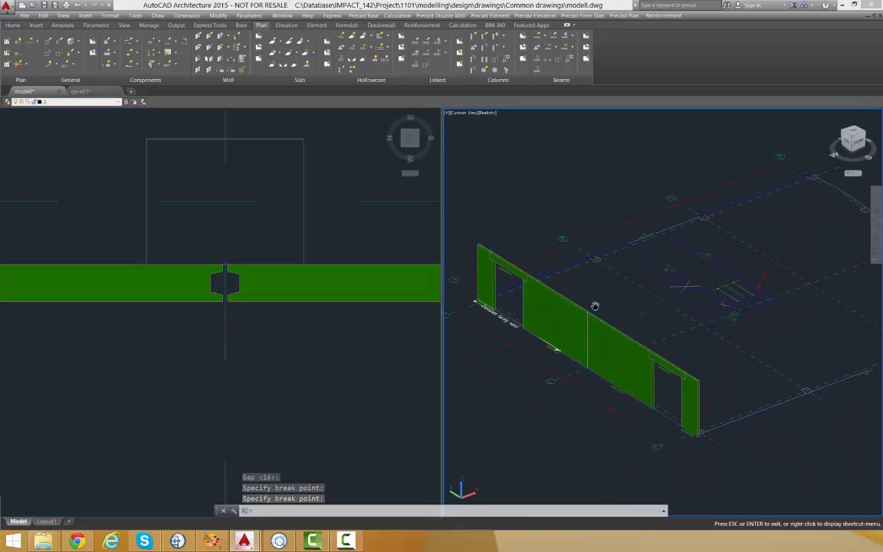
key(Escape)
click(583, 326)
scroll(586, 309, up, 3)
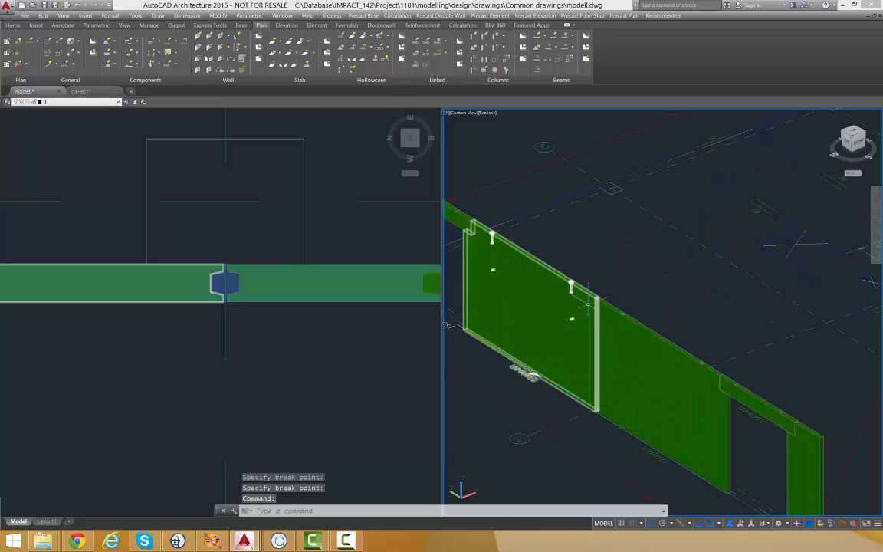
Step: End the object isolation so all elements of the building are shown again
scroll(586, 309, up, 5)
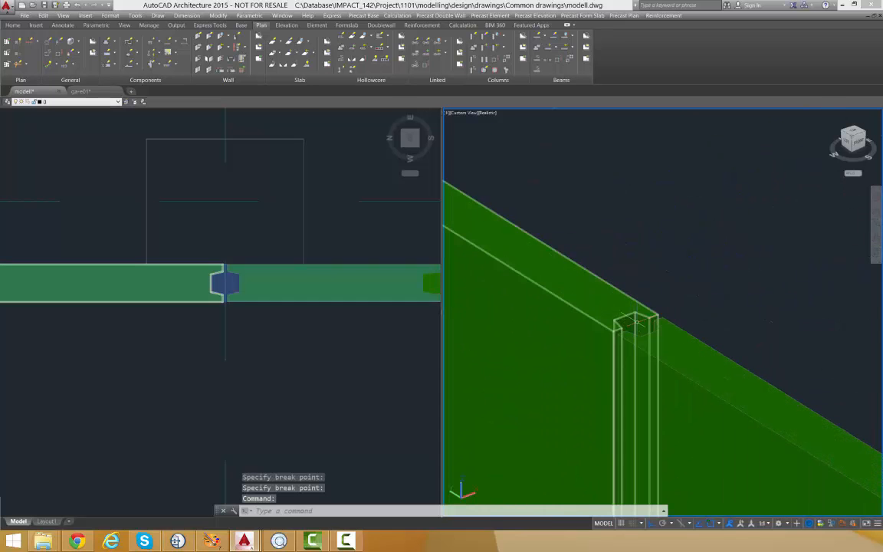
scroll(636, 322, down, 10)
click(286, 375)
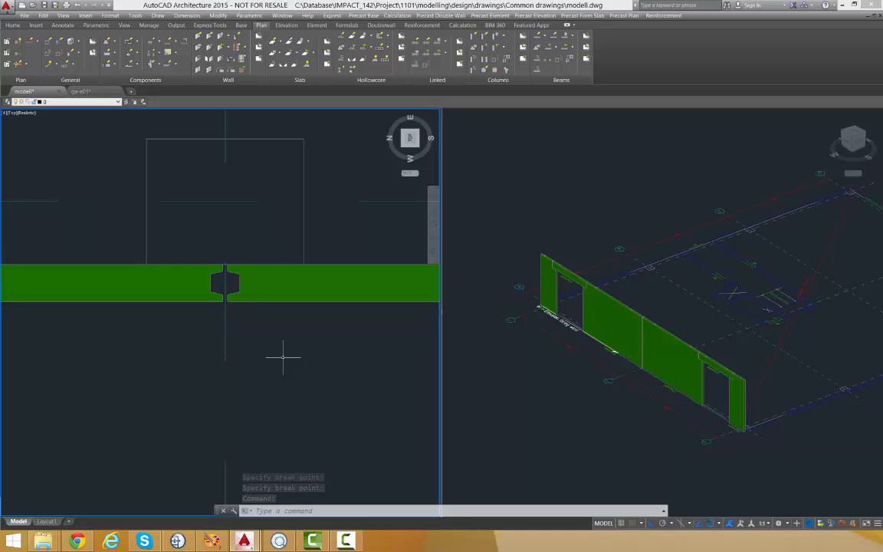
scroll(266, 332, down, 5)
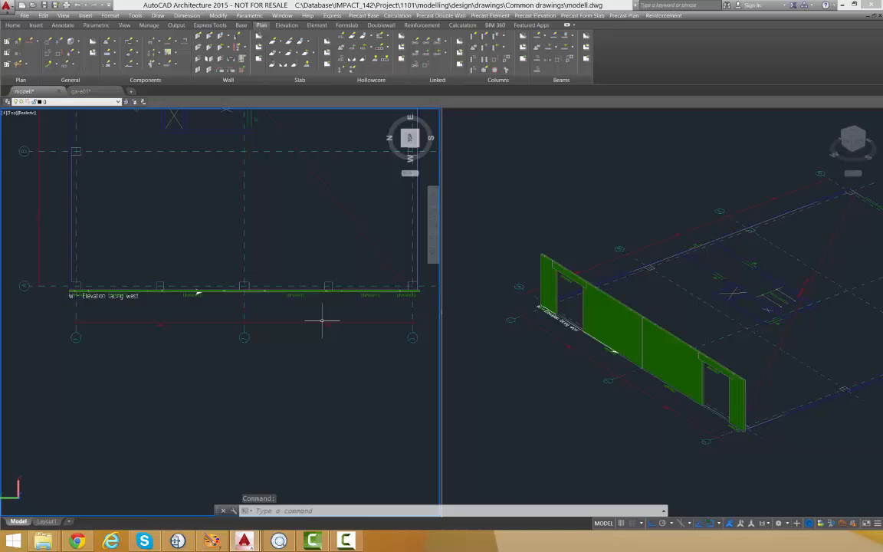
mouse_move(286, 310)
middle_down()
mouse_move(256, 349)
mouse_move(262, 366)
middle_up()
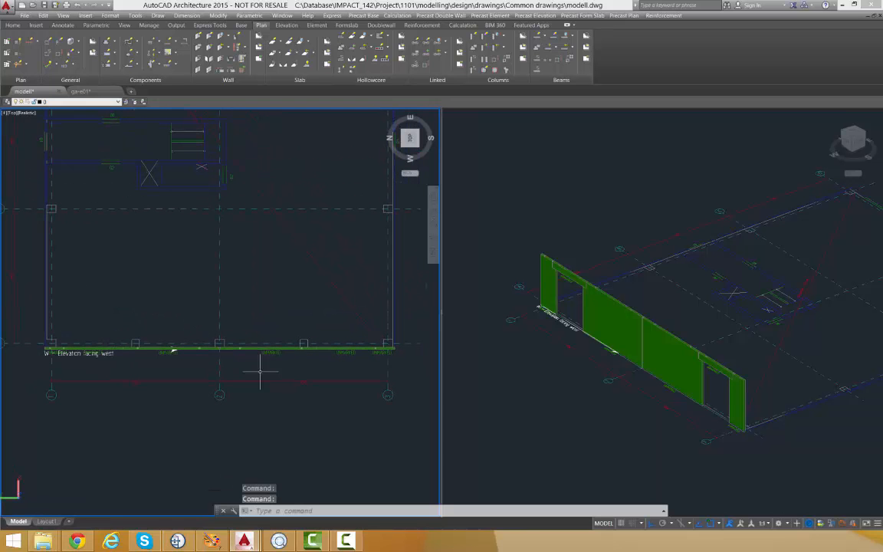
right_click(249, 279)
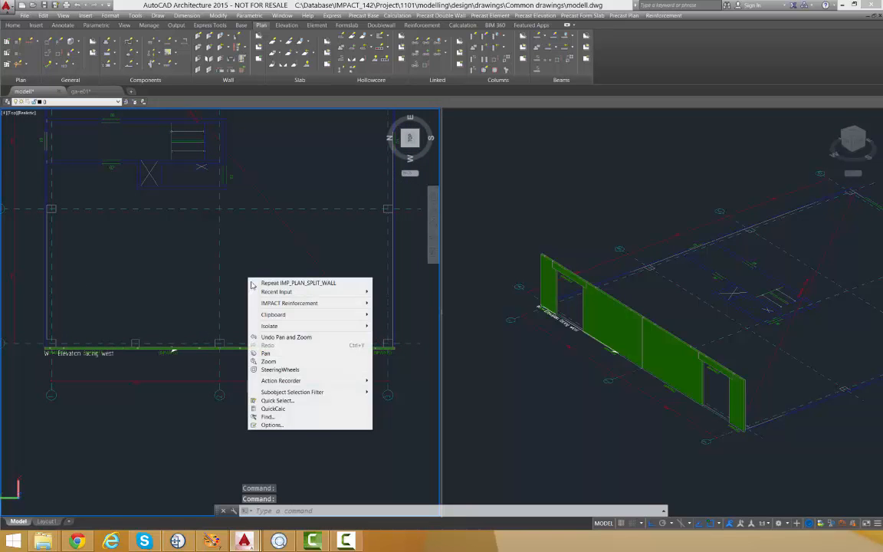
mouse_move(306, 327)
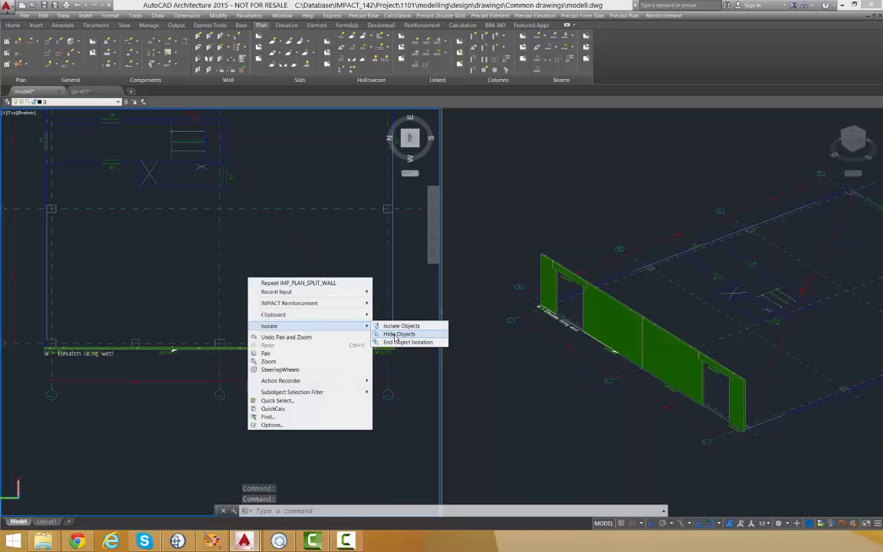
click(389, 343)
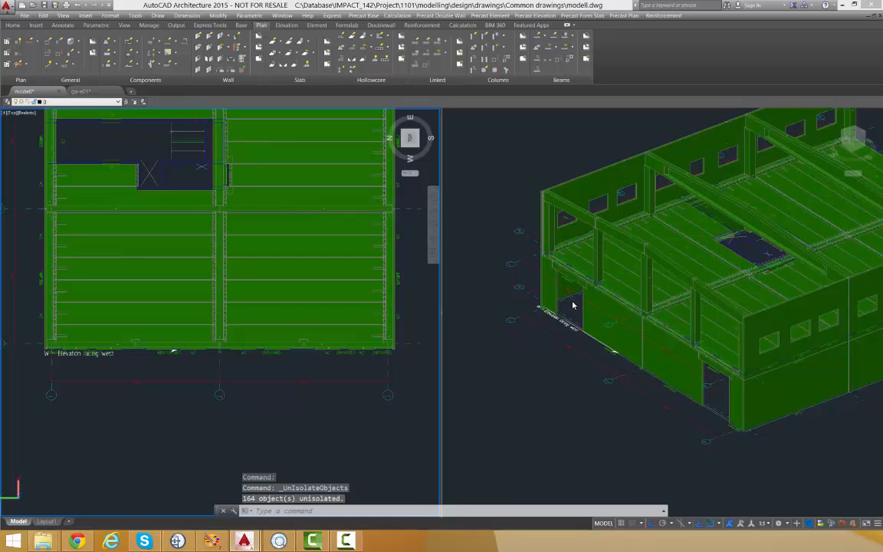
Step: Isolate the short west wall and the adjoining long side wall at the grid line 1 corner, together with the underlying plan drawing
scroll(572, 305, up, 6)
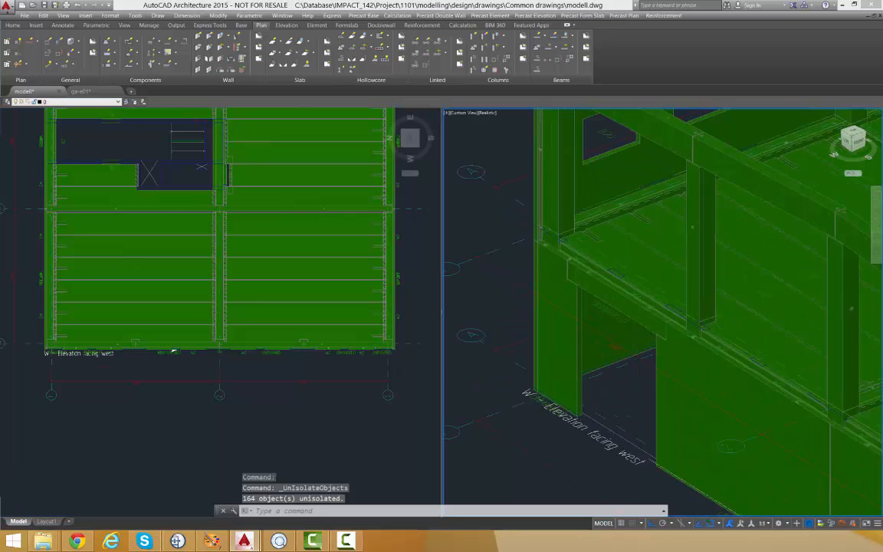
scroll(557, 314, up, 4)
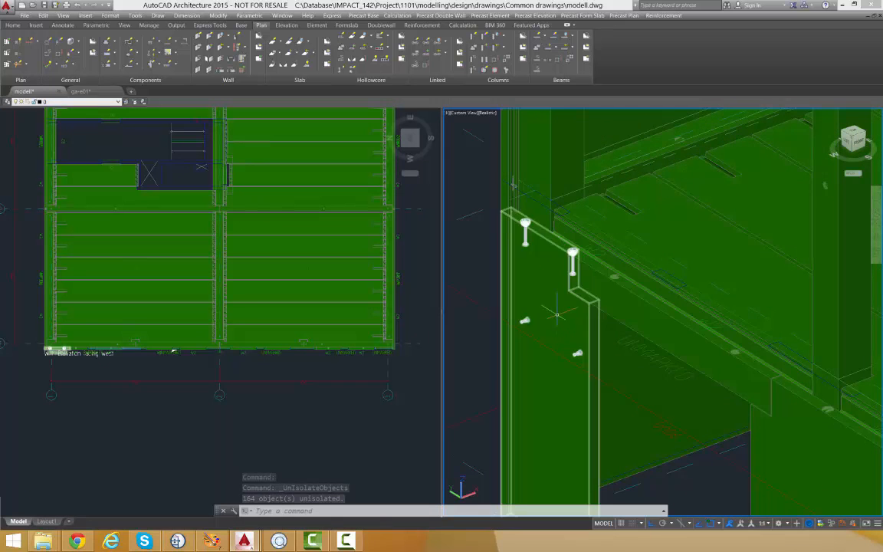
scroll(557, 315, down, 6)
scroll(490, 283, down, 1)
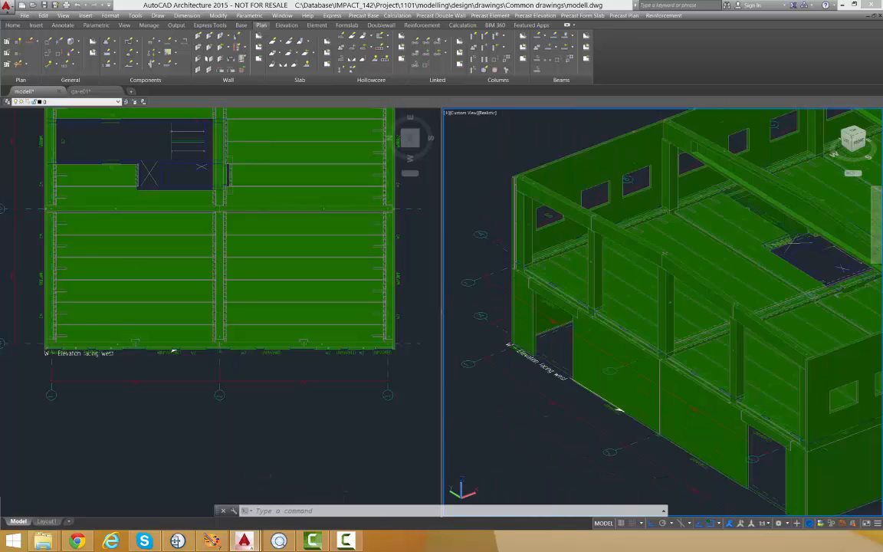
scroll(609, 411, up, 3)
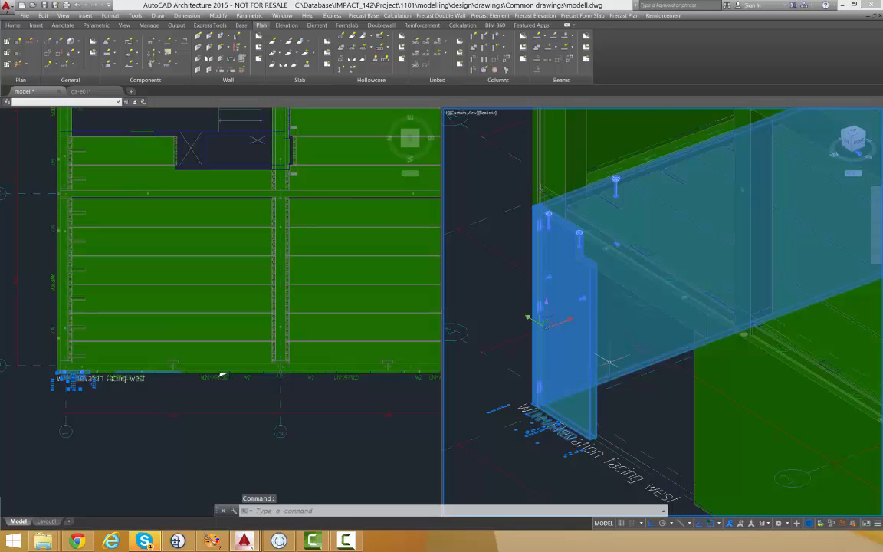
click(530, 315)
click(613, 358)
scroll(573, 374, down, 2)
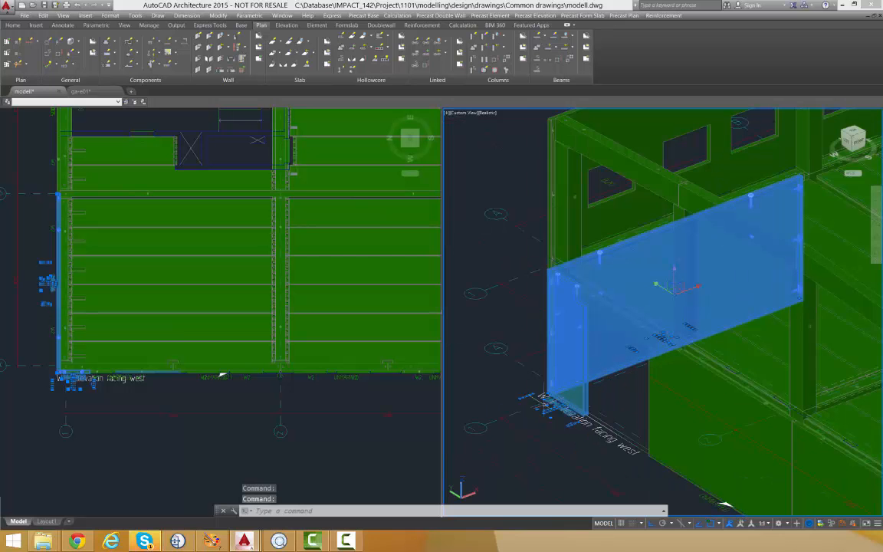
click(513, 462)
click(460, 315)
right_click(482, 325)
mouse_move(509, 362)
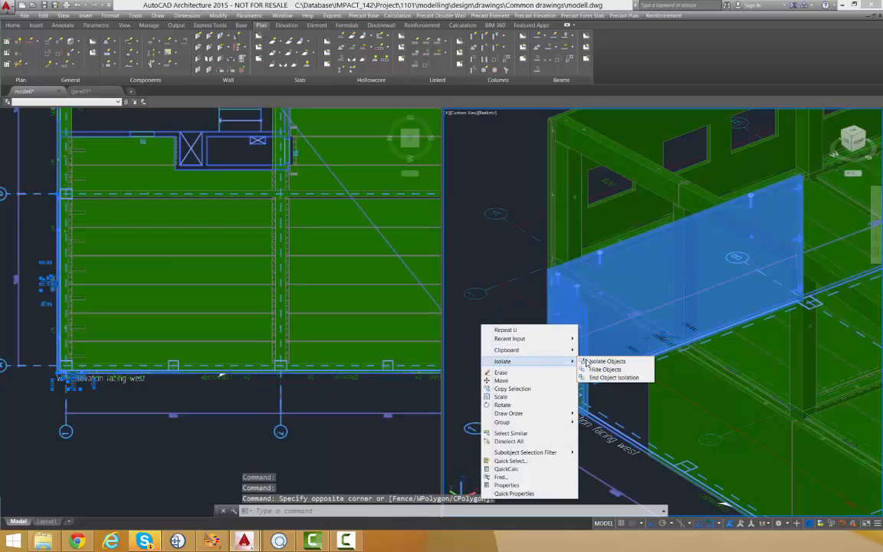
click(599, 361)
Step: Set the plan view to the 2D Wireframe visual style and examine the wall corner at grid line 1 in both views
click(98, 272)
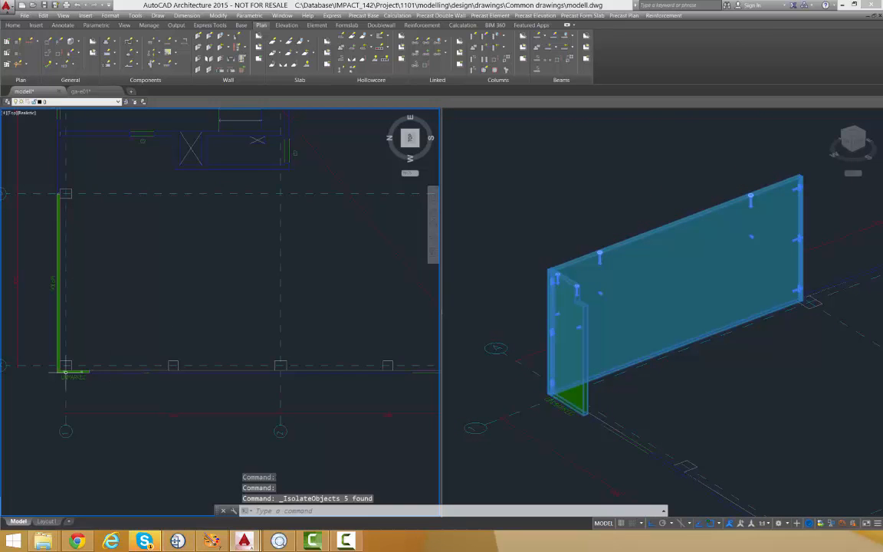
scroll(35, 348, up, 4)
click(28, 113)
click(57, 133)
scroll(92, 383, up, 4)
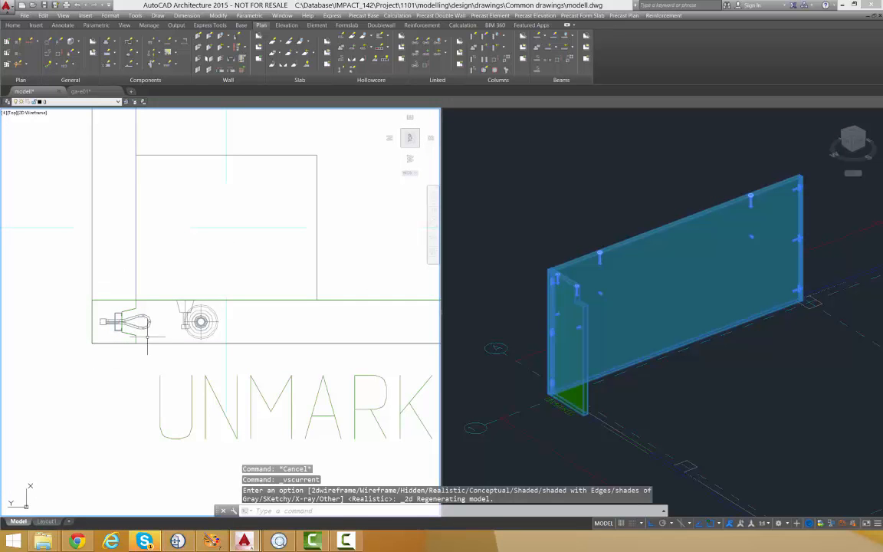
click(537, 383)
scroll(550, 395, up, 5)
scroll(550, 391, up, 3)
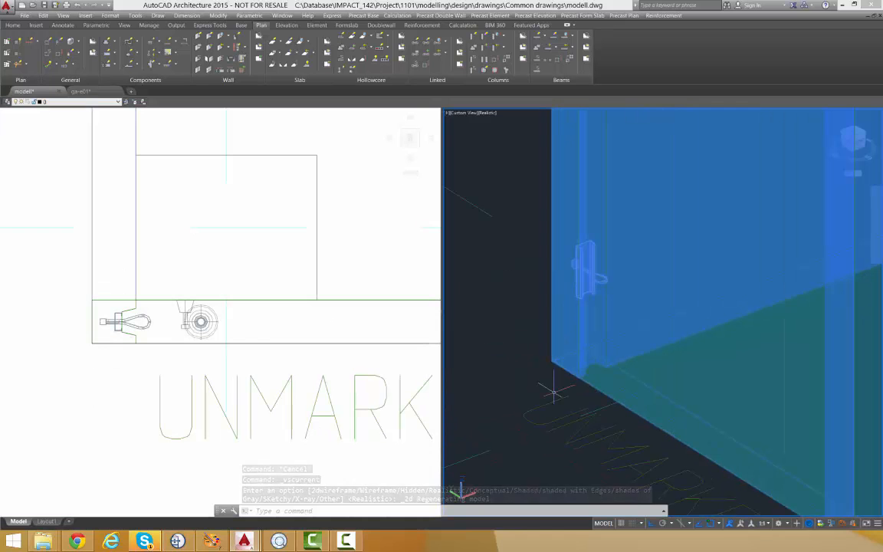
click(152, 352)
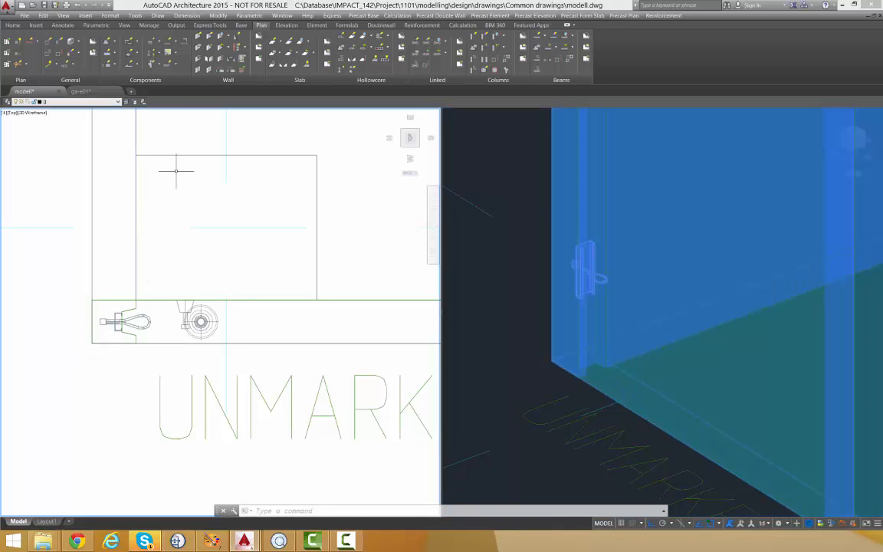
Step: Start connecting the two corner walls with joint J6-8204L, Corner 120-120 WP Loops, presented as endcaps, and accept its cast-in material settings
click(219, 69)
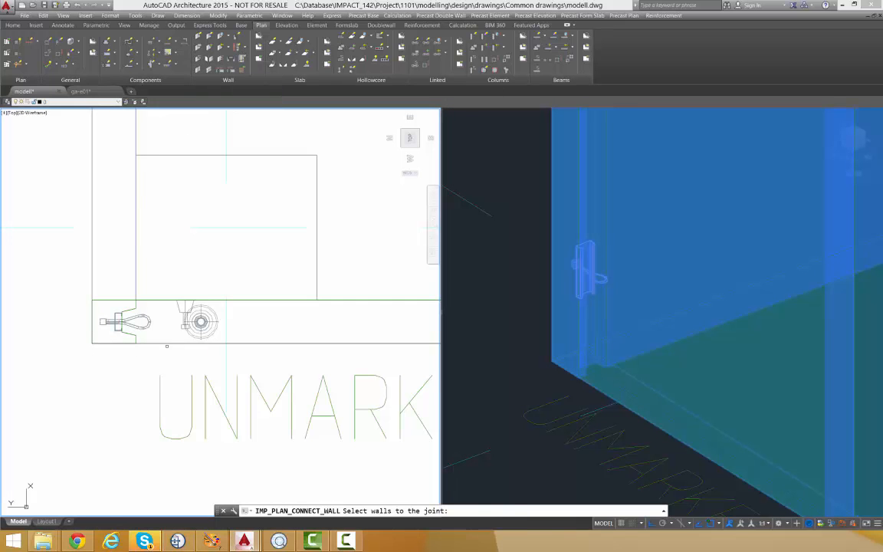
click(163, 361)
click(67, 260)
key(Return)
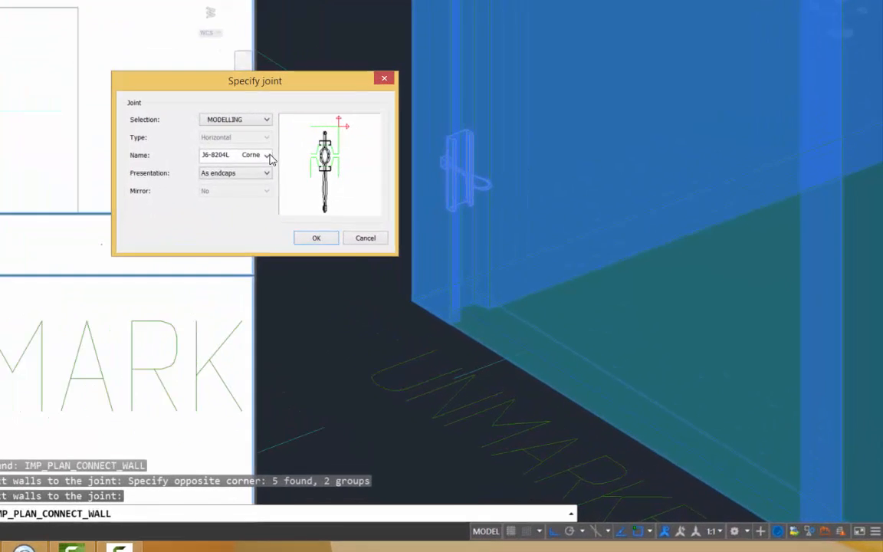
click(450, 259)
click(725, 185)
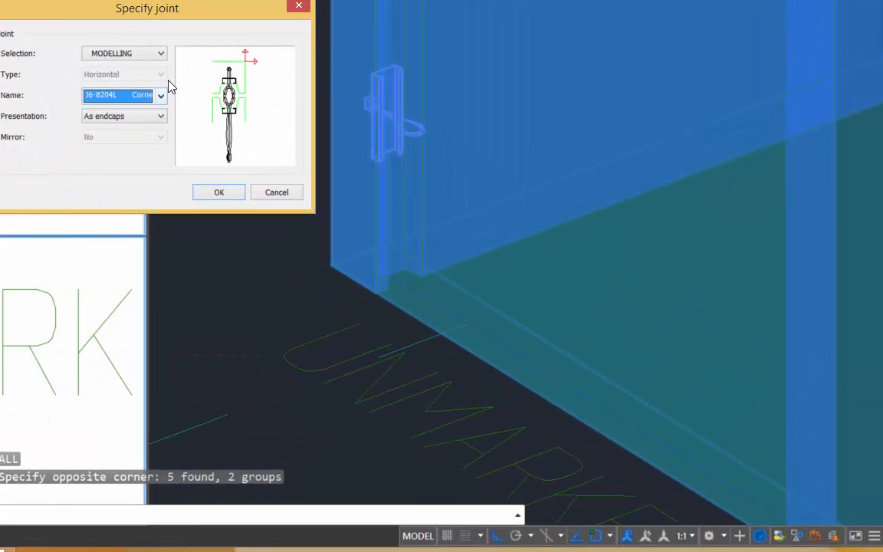
click(161, 95)
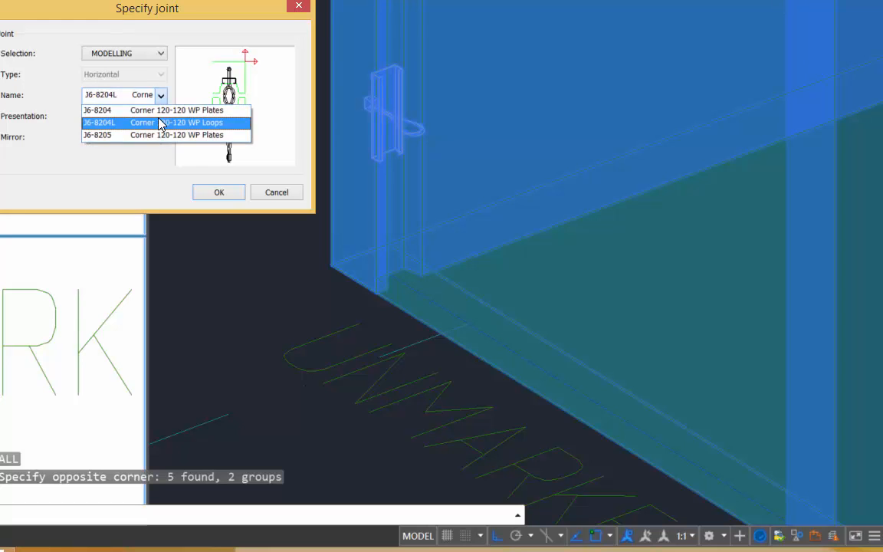
click(153, 131)
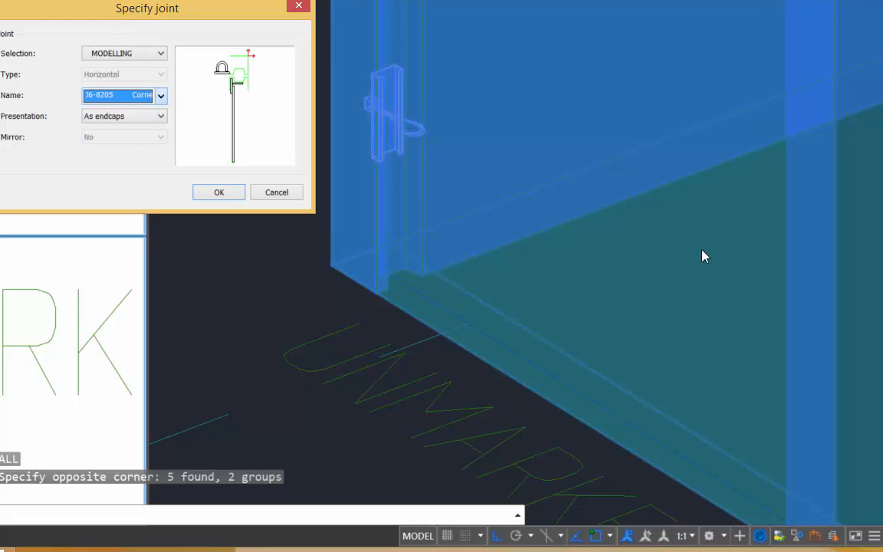
click(161, 98)
click(154, 122)
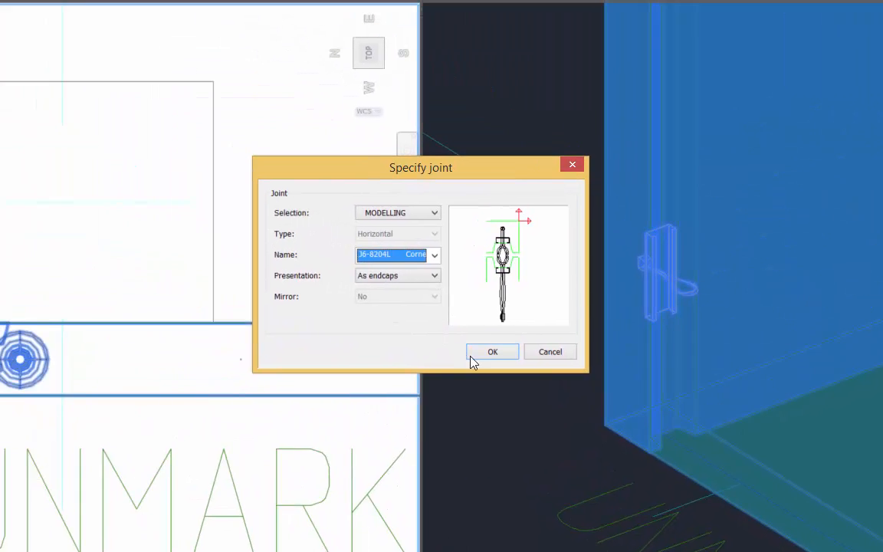
click(215, 192)
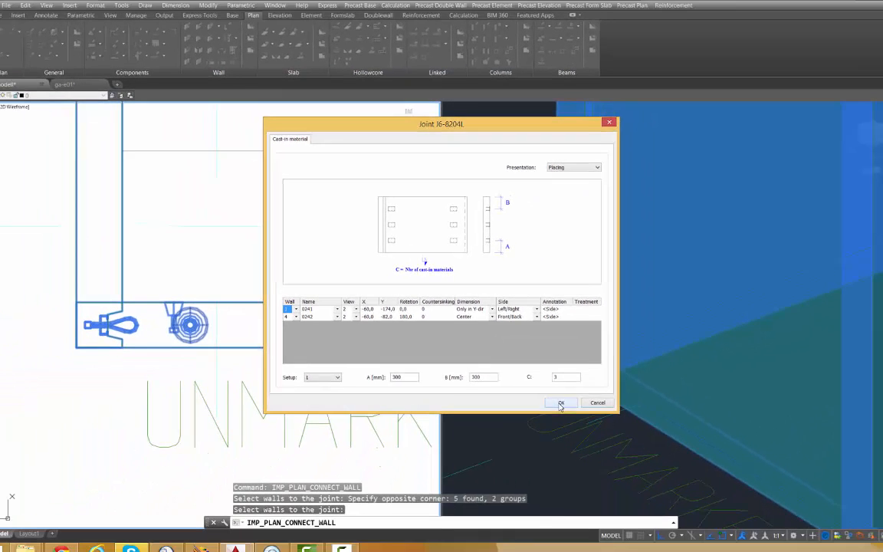
click(632, 495)
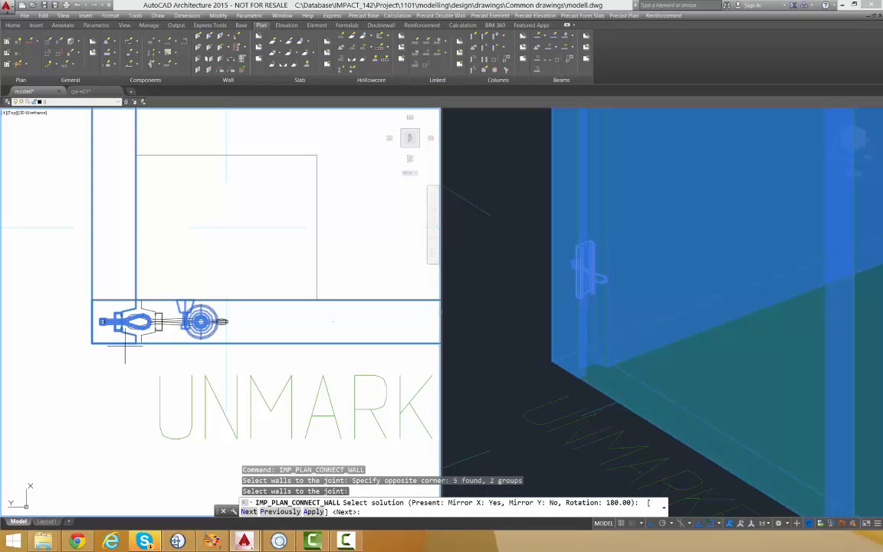
Step: Apply the joint solution with Mirror X Yes, Mirror Y No and rotation 180, updating all lifting and bracing anchors and keeping element mark WP106
scroll(98, 332, up, 4)
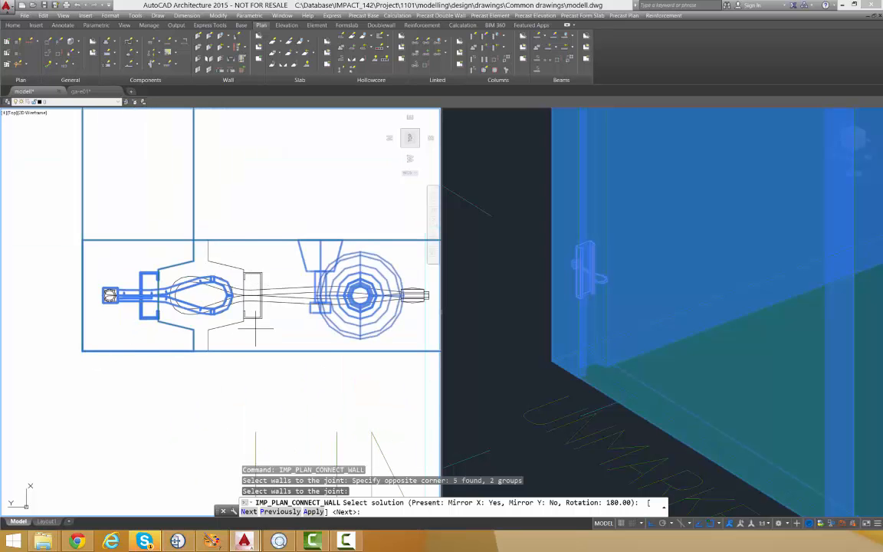
scroll(203, 297, down, 2)
key(Return)
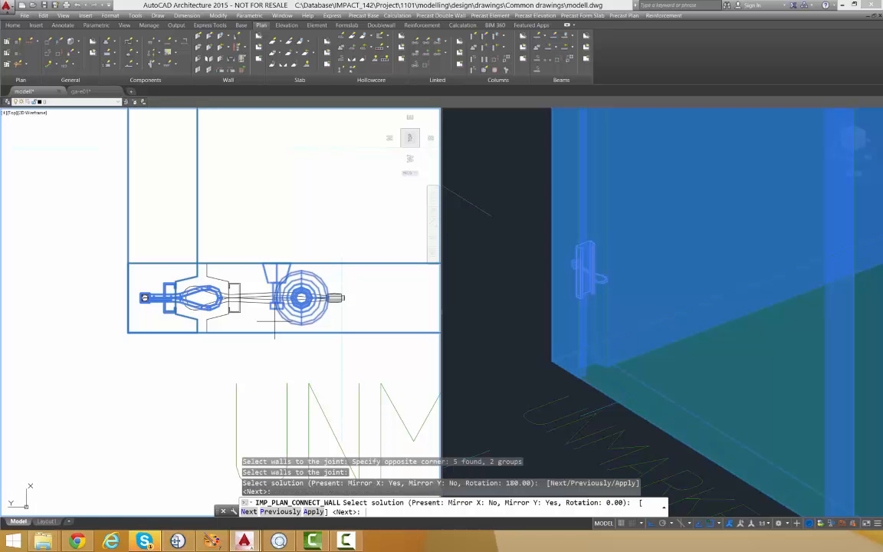
key(Return)
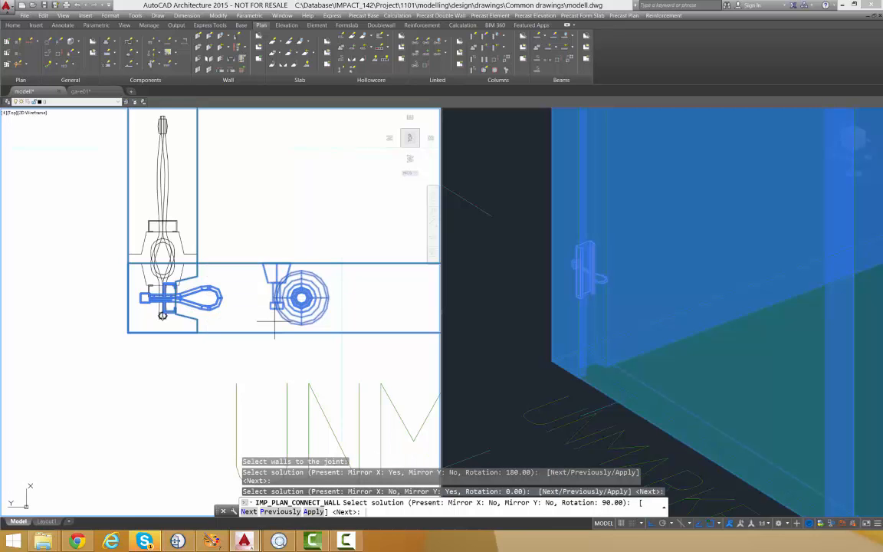
key(Return)
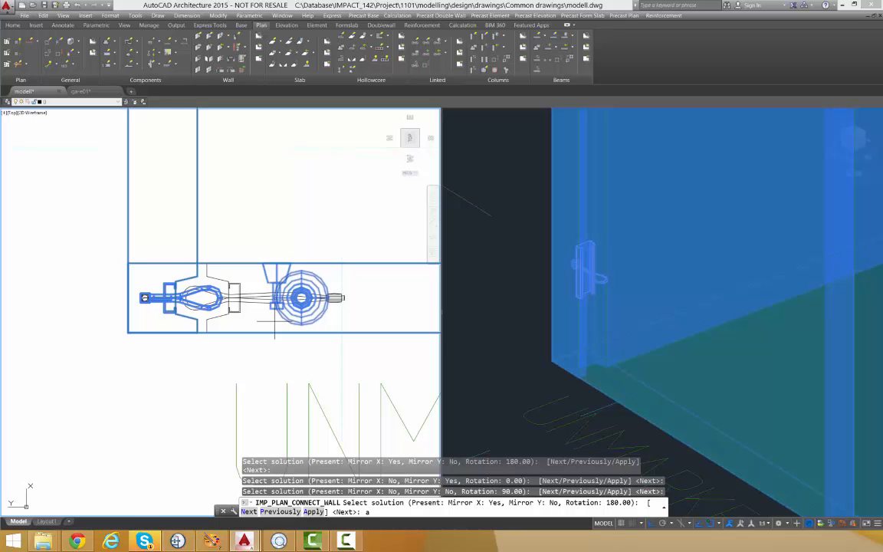
key(Return)
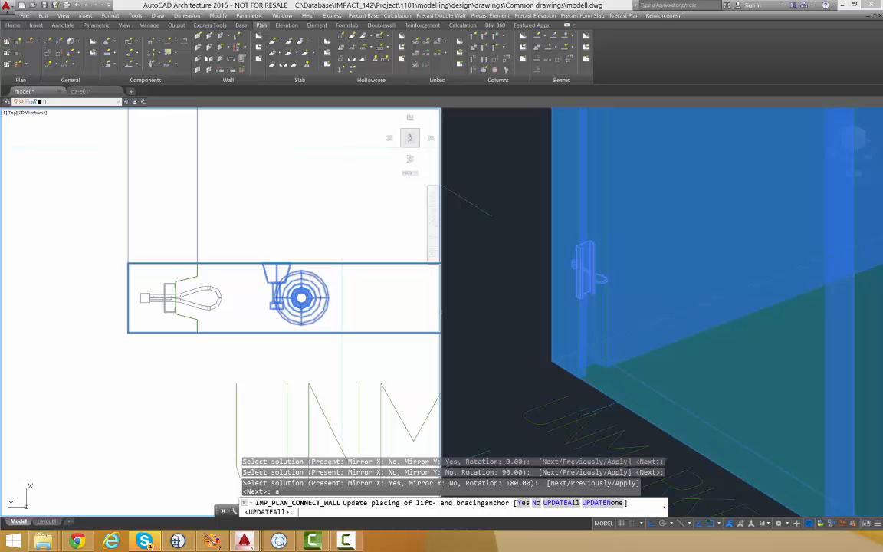
key(Return)
key(Return)
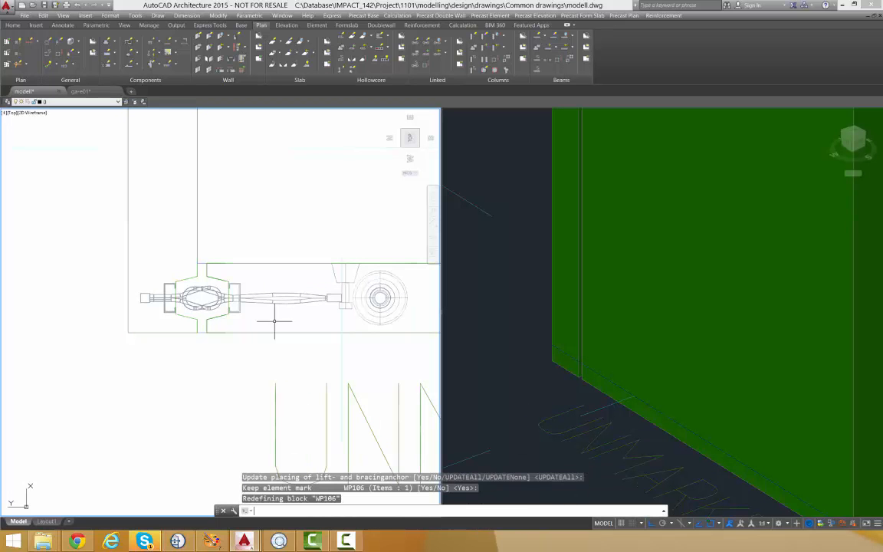
Step: Examine the connected corner joint and its cast-in loops in the 3D view
scroll(275, 322, down, 4)
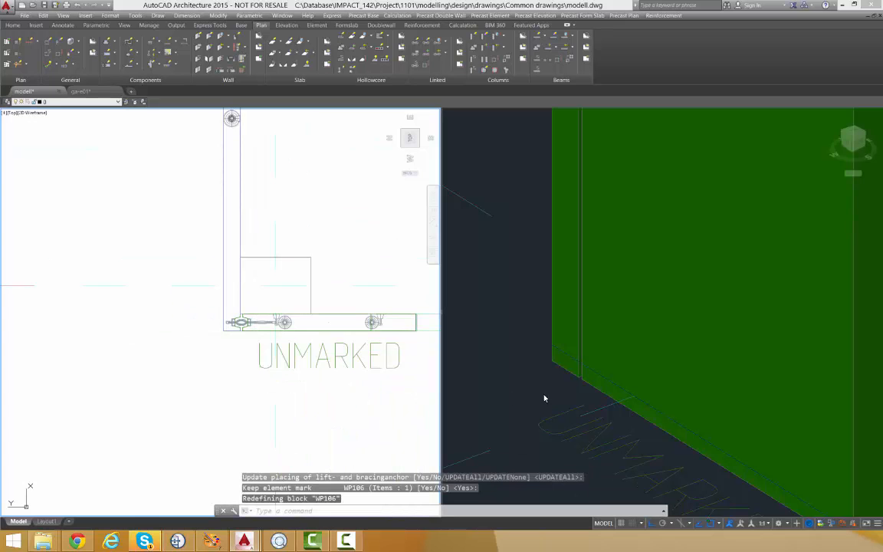
click(491, 349)
scroll(490, 350, down, 5)
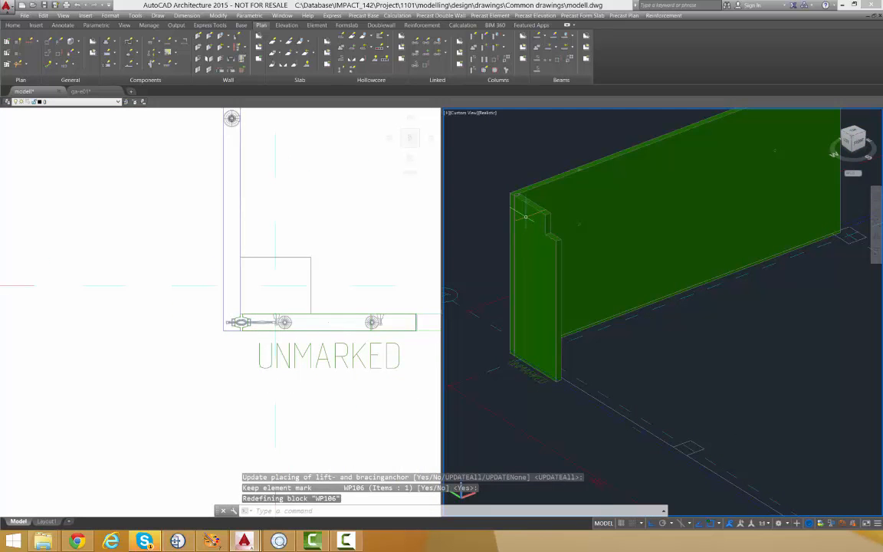
scroll(521, 196, up, 2)
click(521, 196)
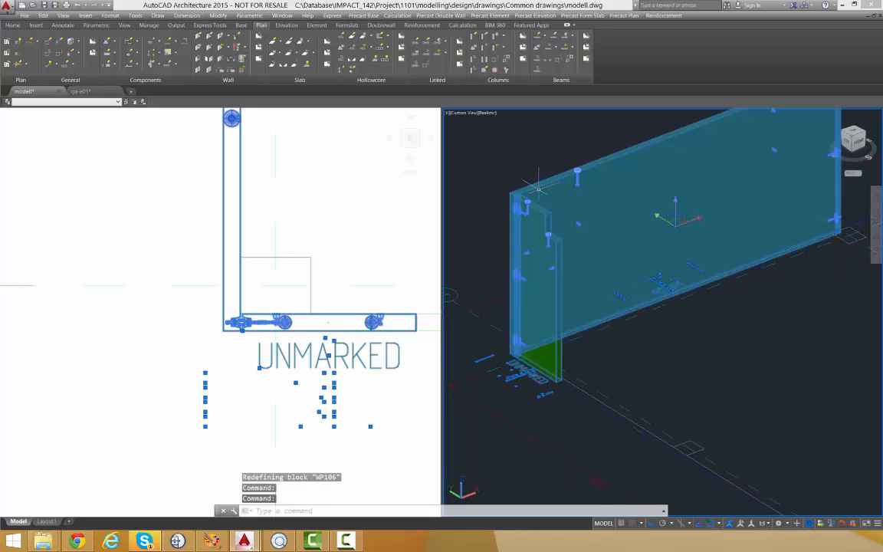
scroll(521, 196, up, 2)
scroll(543, 249, up, 4)
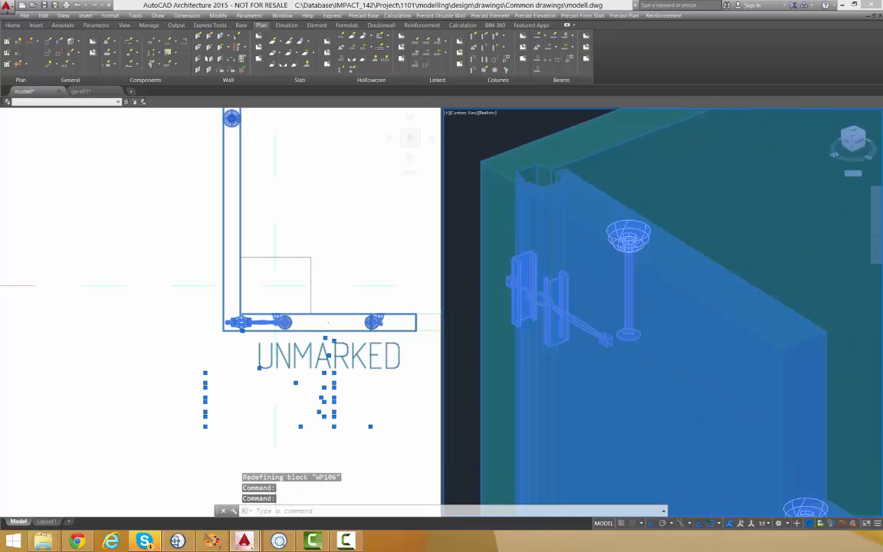
Step: Examine the two joined corner walls from several angles, including the interlocking loops and the lifting and bracing anchors
scroll(542, 250, down, 4)
shift+middle_drag(514, 260, 568, 339)
scroll(569, 340, up, 5)
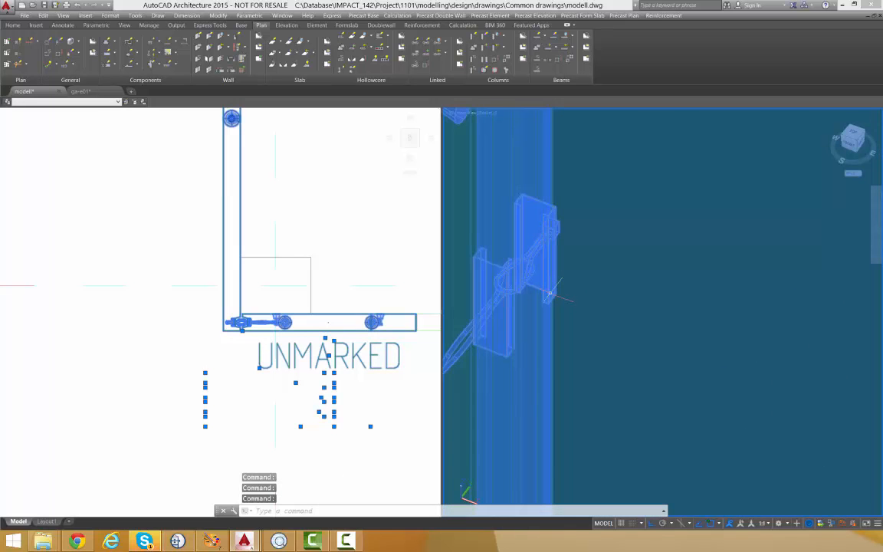
scroll(569, 340, down, 5)
mouse_move(568, 339)
shift+middle_down()
mouse_move(607, 350)
mouse_move(568, 338)
shift+middle_up()
click(562, 337)
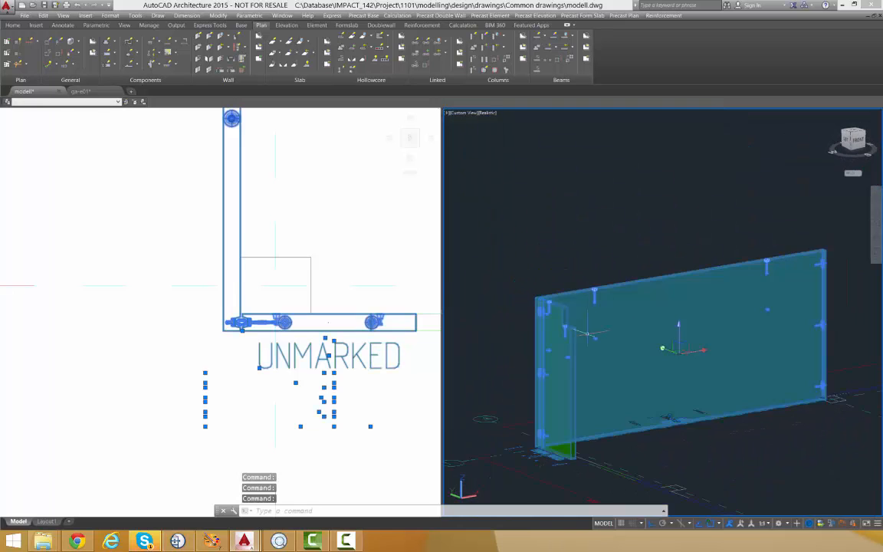
scroll(561, 336, up, 4)
scroll(558, 330, down, 3)
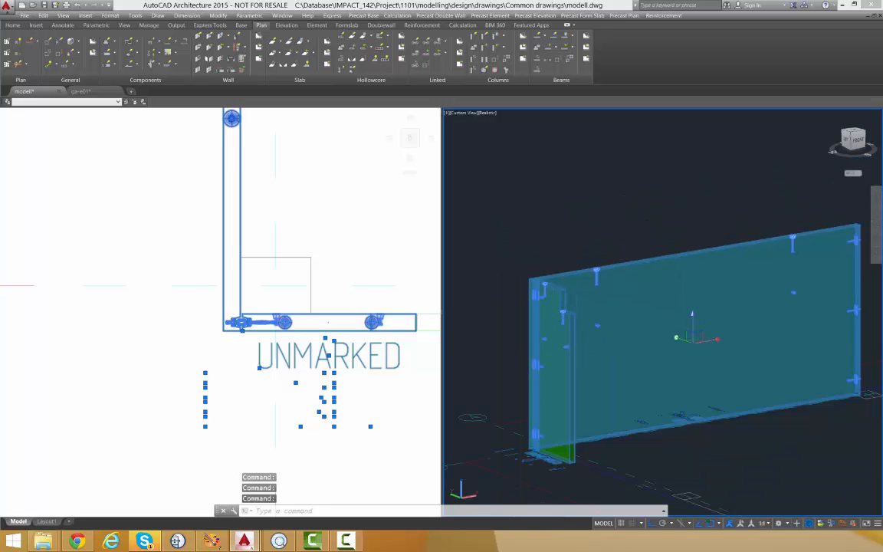
scroll(535, 314, up, 5)
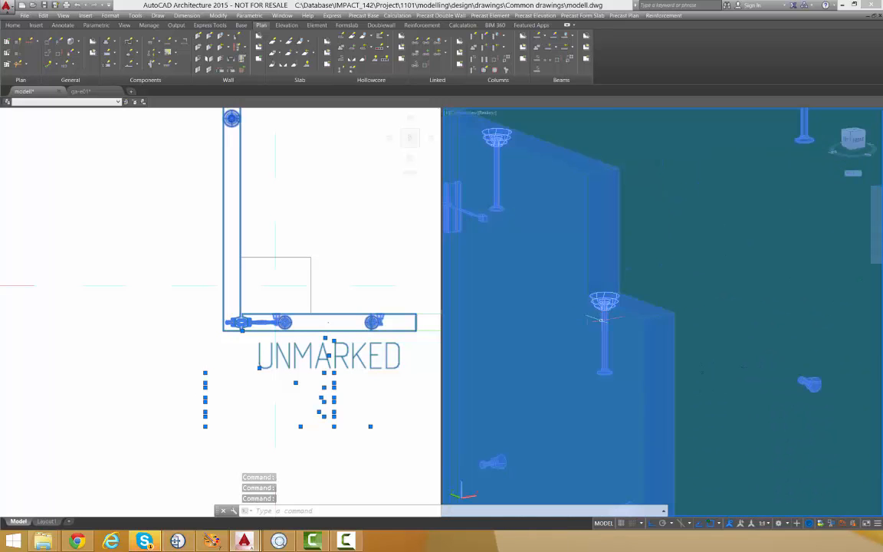
scroll(606, 319, down, 2)
scroll(606, 319, down, 3)
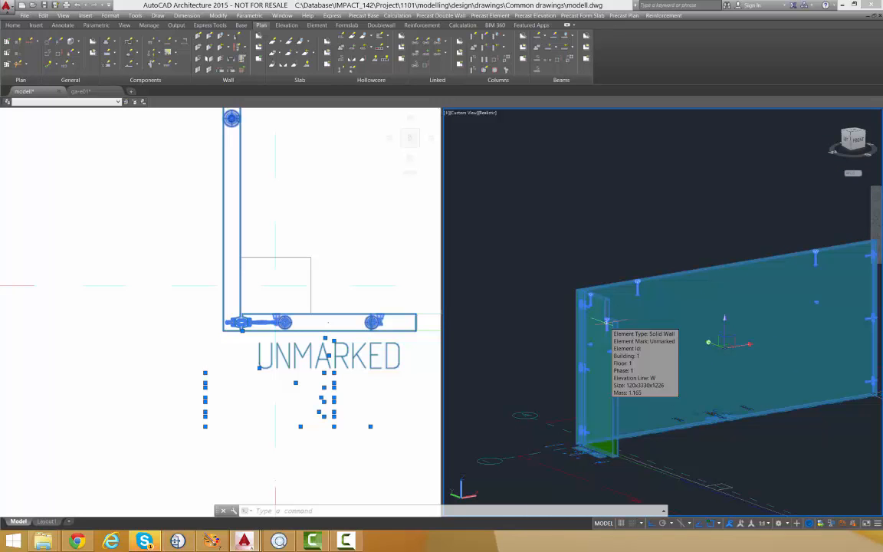
mouse_move(611, 342)
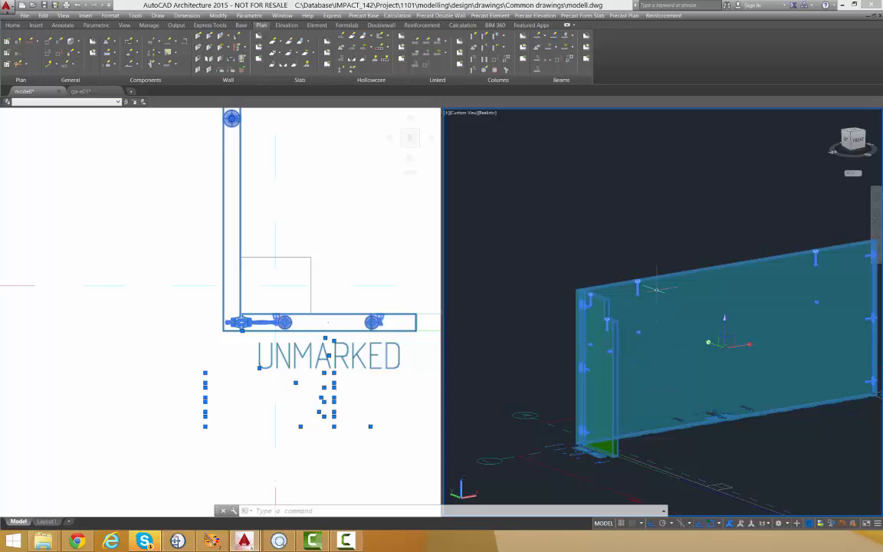
mouse_move(654, 281)
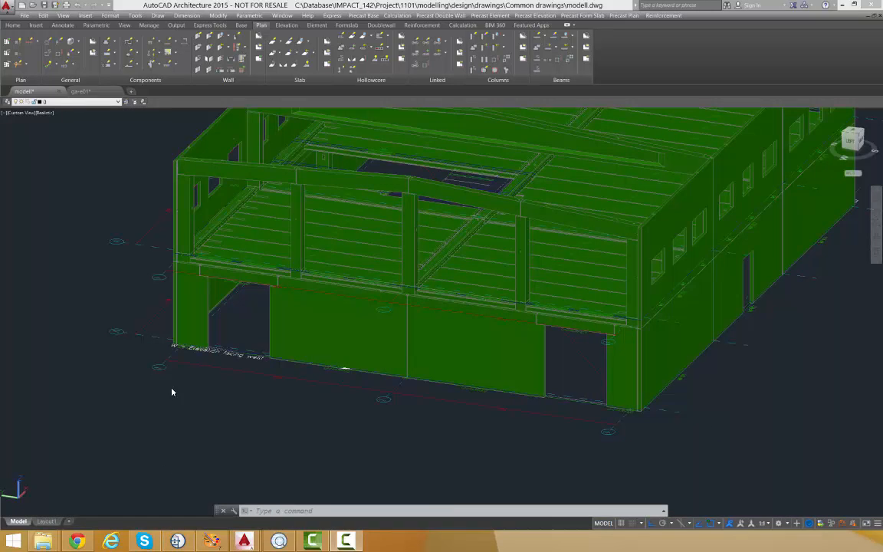
Step: Set the full model view to the X-Ray visual style and examine the lintel joint at the door opening nearest the elevation label
scroll(205, 278, up, 4)
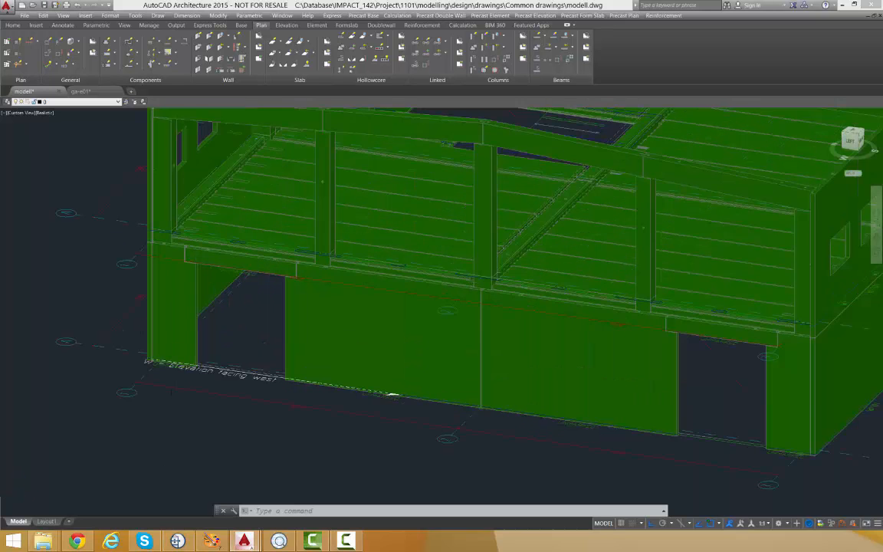
click(207, 281)
key(Escape)
scroll(207, 281, down, 3)
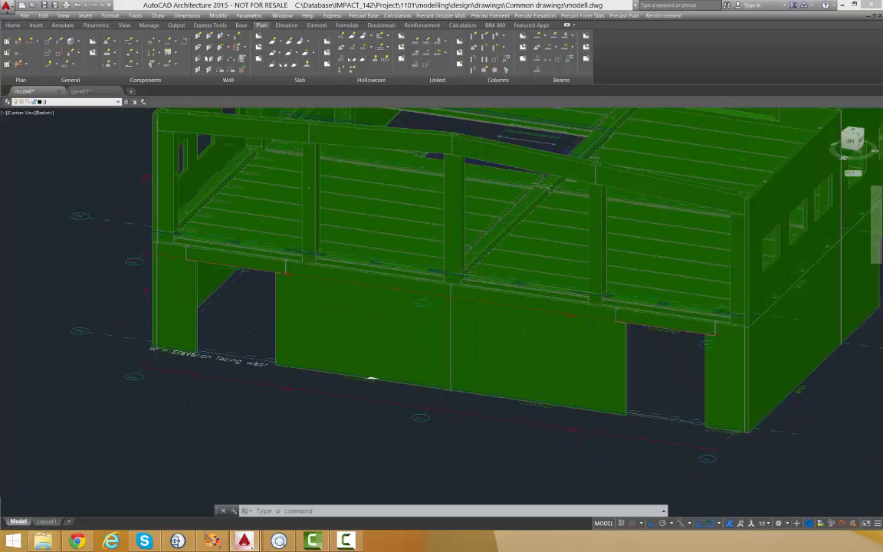
click(44, 113)
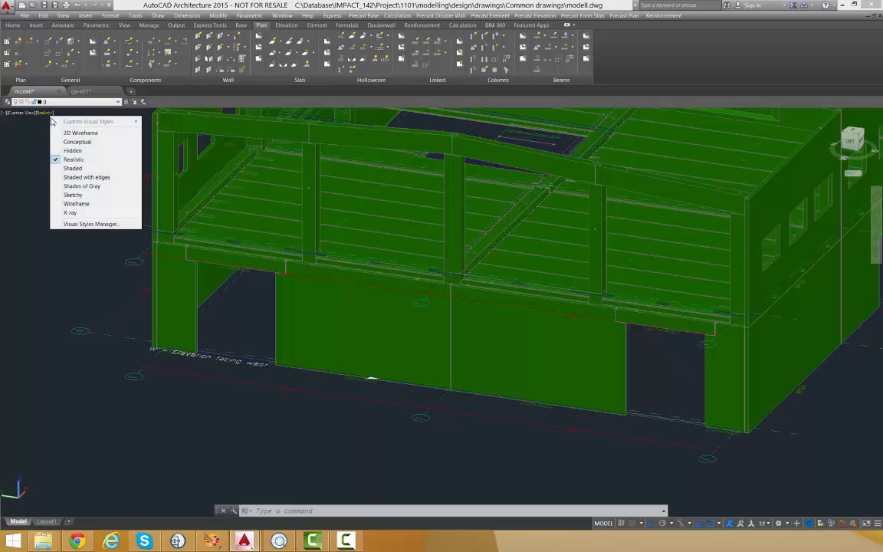
click(71, 211)
click(287, 270)
scroll(288, 268, up, 8)
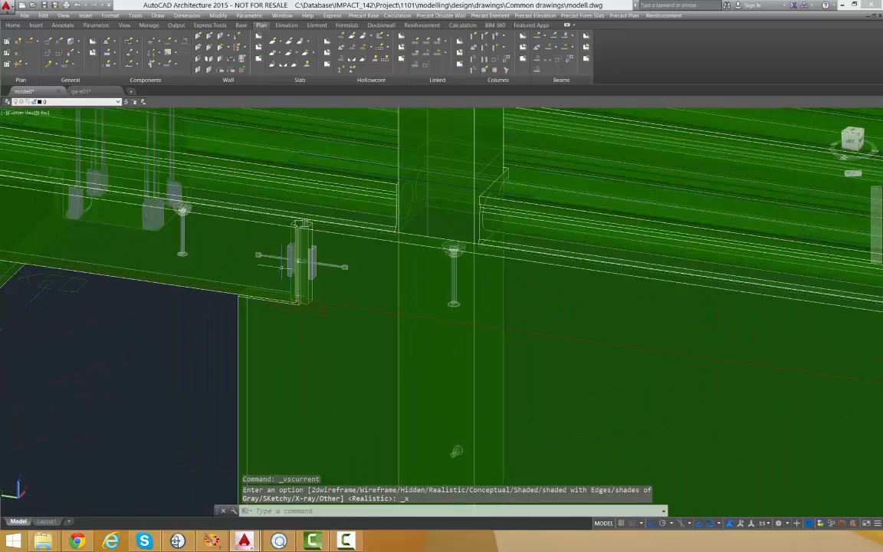
scroll(457, 451, down, 10)
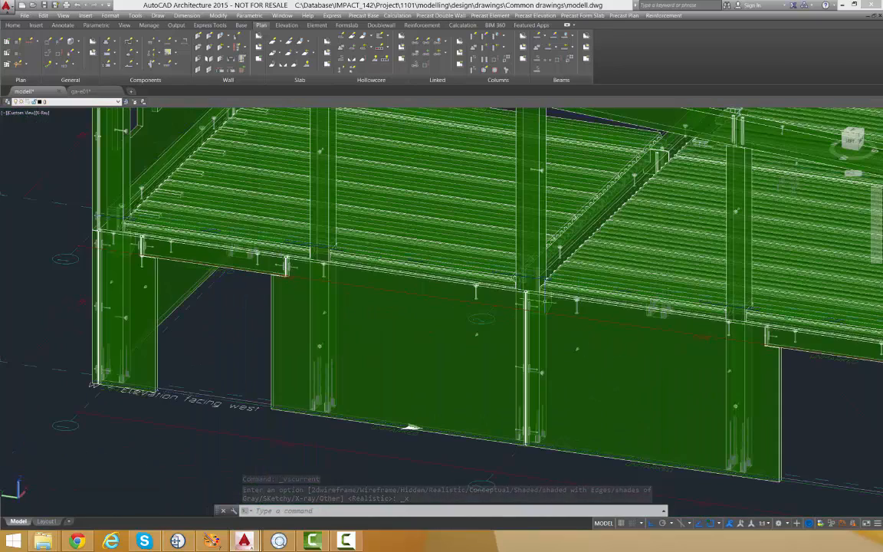
Step: Start a wall connection between the west wall and the adjoining lintel over the other door opening, selecting both elements
scroll(552, 454, up, 6)
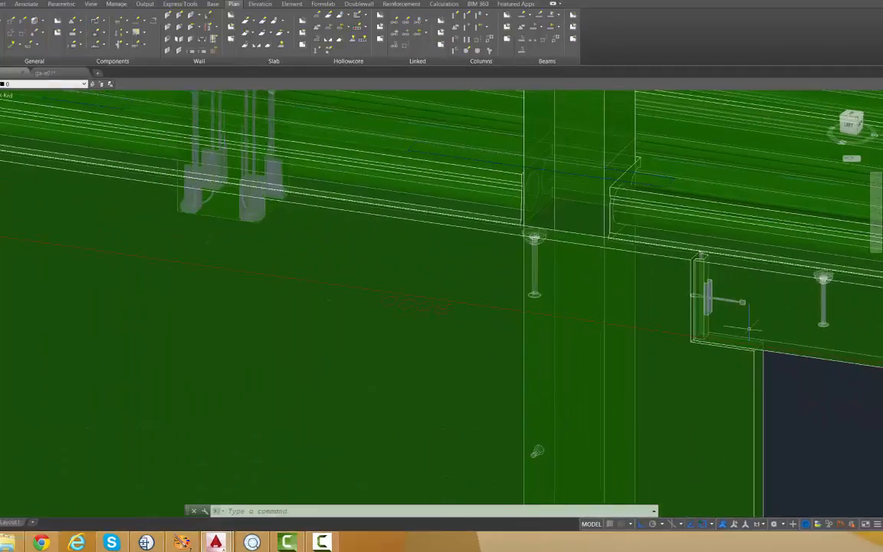
scroll(728, 302, up, 5)
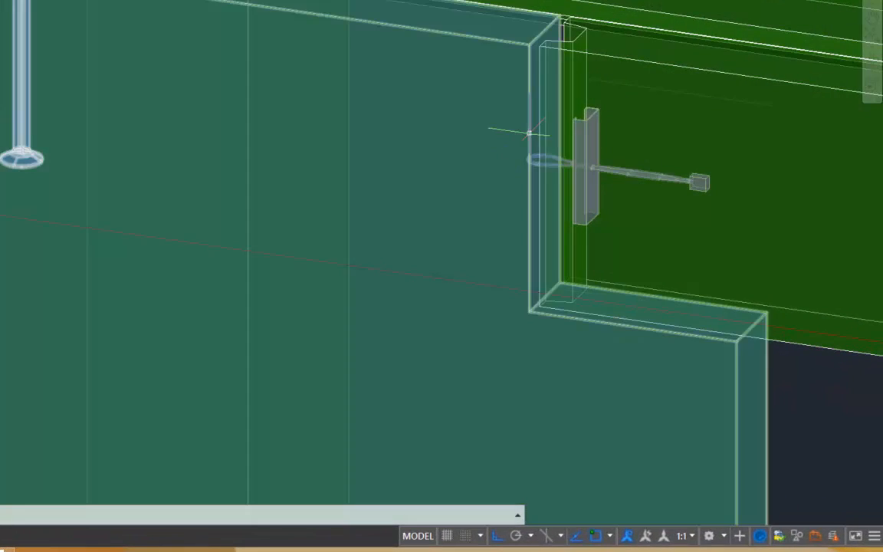
middle_drag(529, 133, 360, 196)
scroll(322, 201, down, 2)
scroll(305, 138, up, 3)
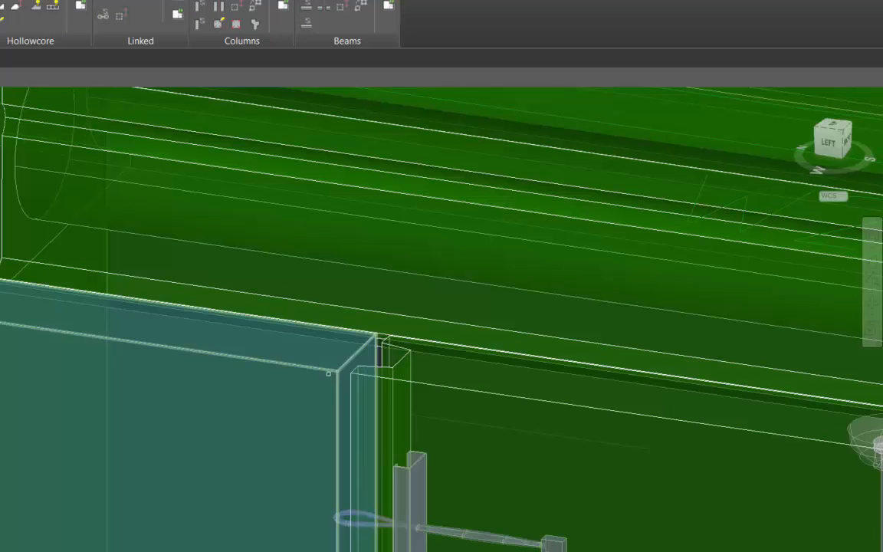
click(327, 368)
click(391, 378)
scroll(323, 312, up, 2)
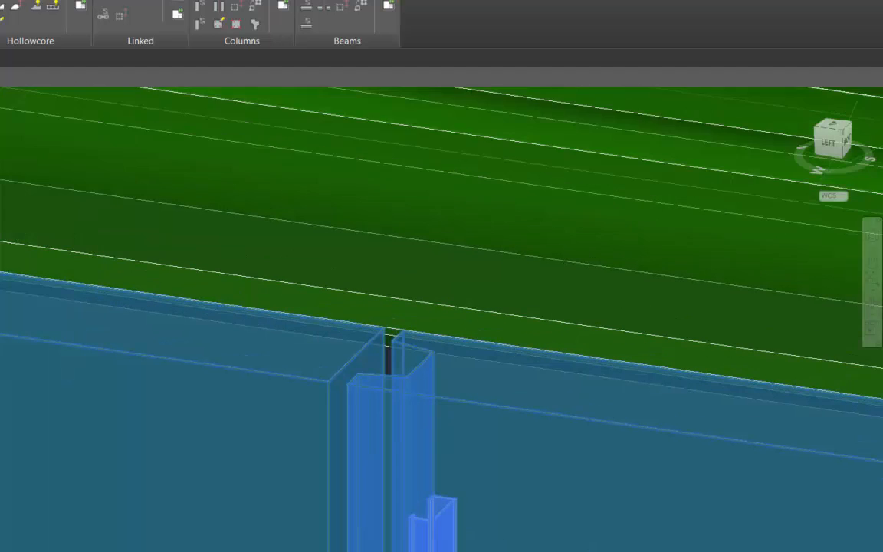
key(Return)
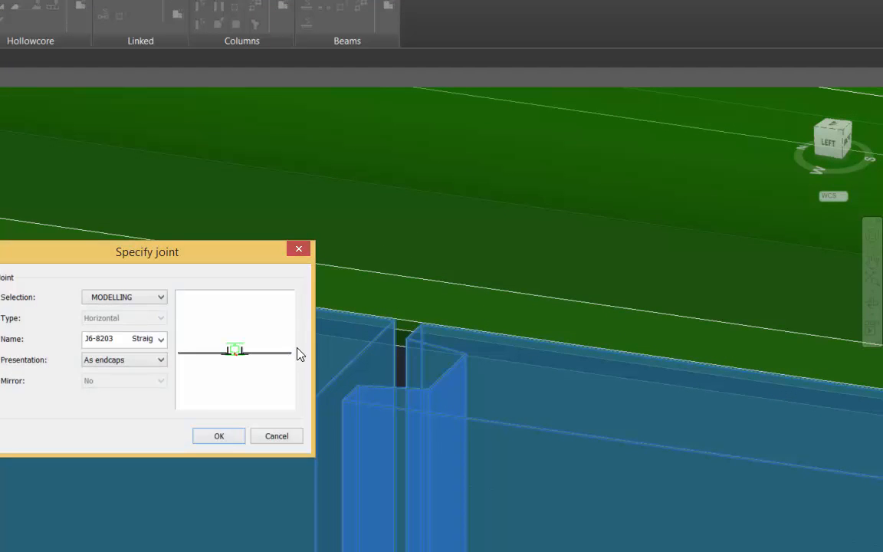
Step: Choose joint J6-8203L presented as endcaps and accept its cast-in material settings with A 200 mm, B 0 mm and C 1
click(161, 338)
click(138, 366)
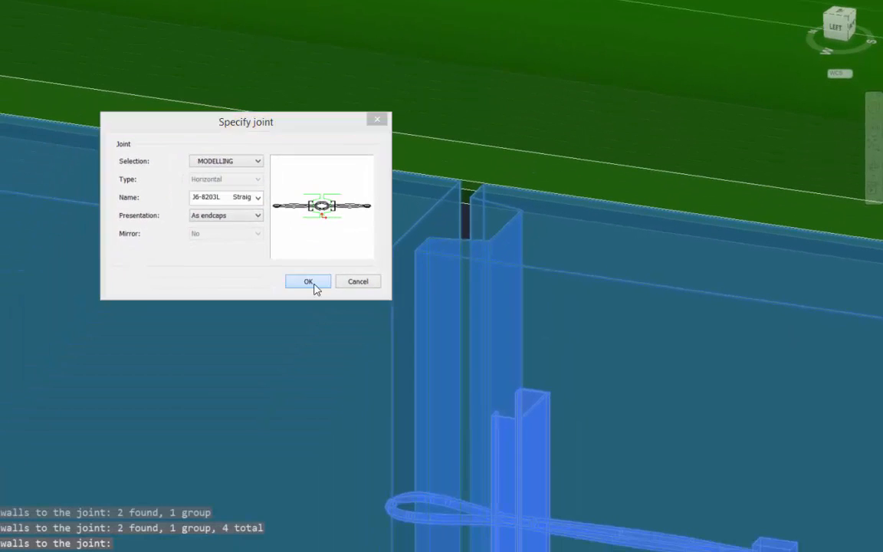
click(279, 346)
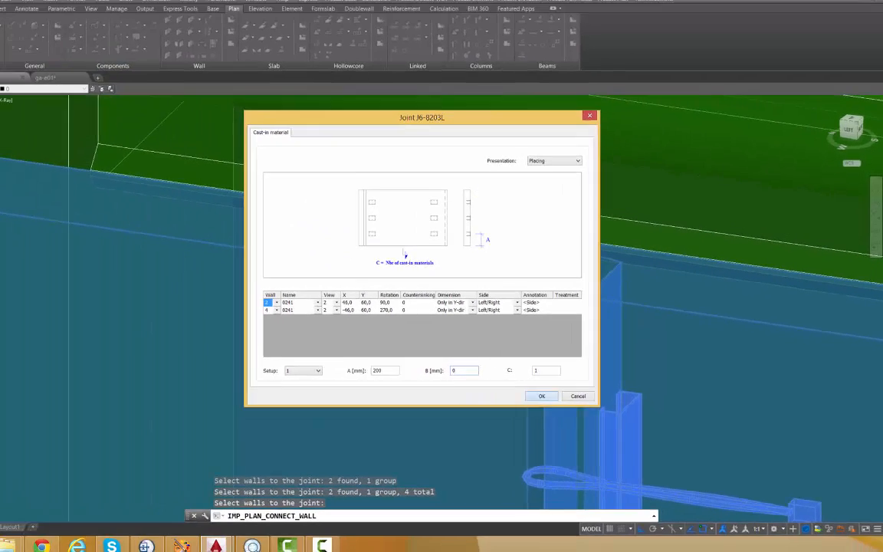
click(412, 396)
Step: Place the joint origin midway between the facing element corners and apply the unmirrored solution at rotation 90, updating all lifting and bracing anchors
scroll(635, 240, up, 4)
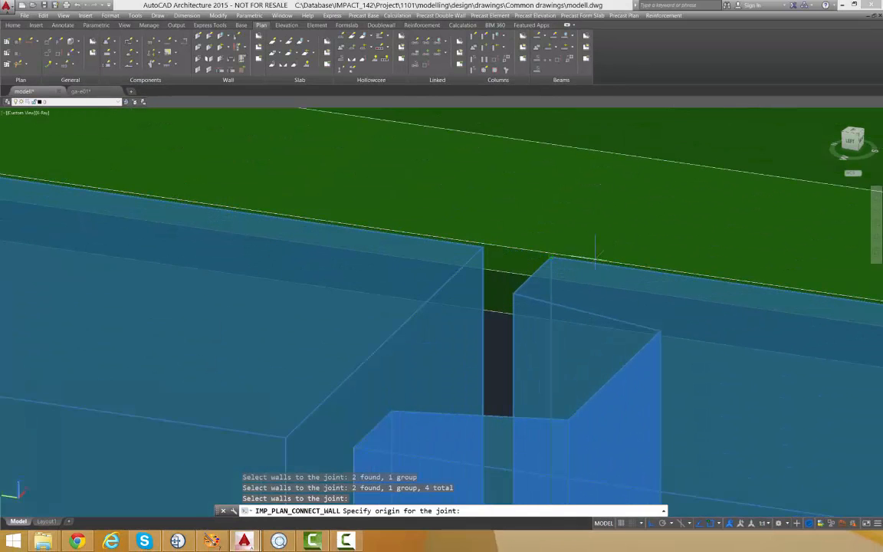
shift+right_click(577, 227)
click(616, 247)
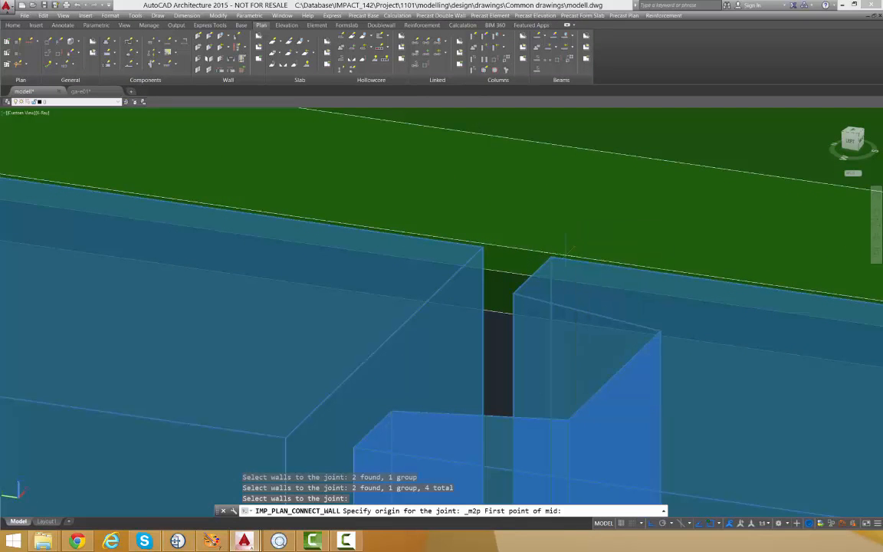
click(551, 251)
click(484, 246)
scroll(532, 245, up, 3)
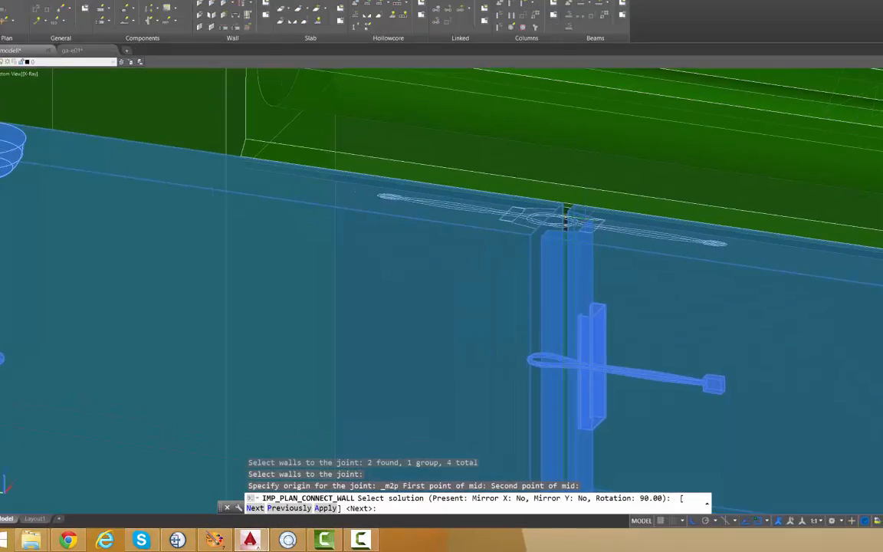
text(a)
key(Return)
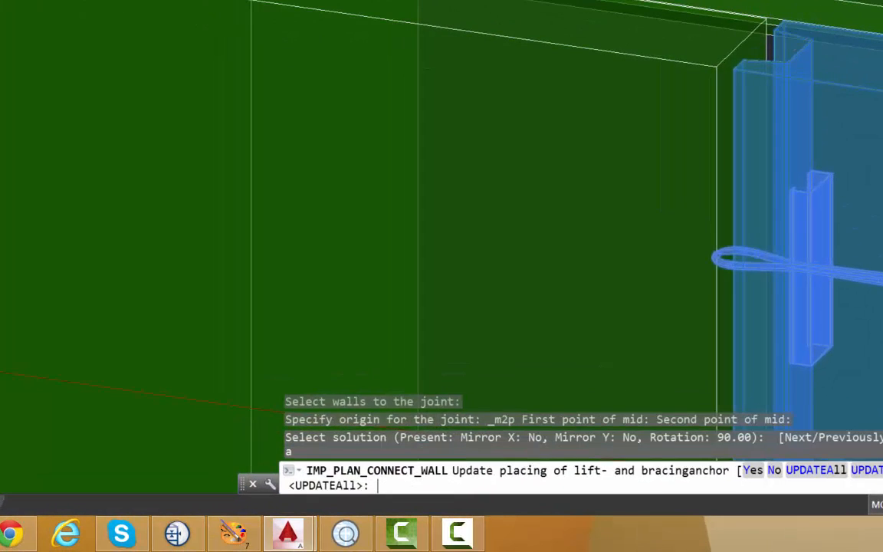
scroll(727, 260, down, 3)
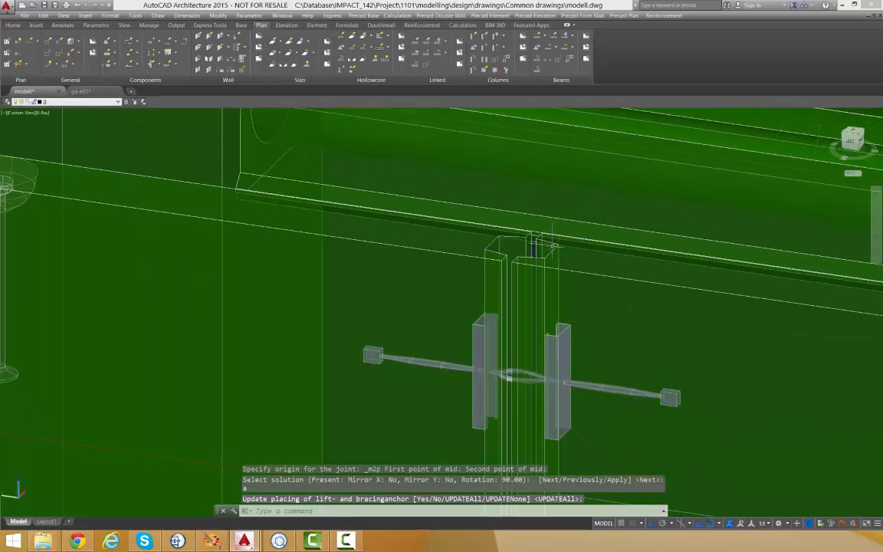
scroll(552, 244, down, 3)
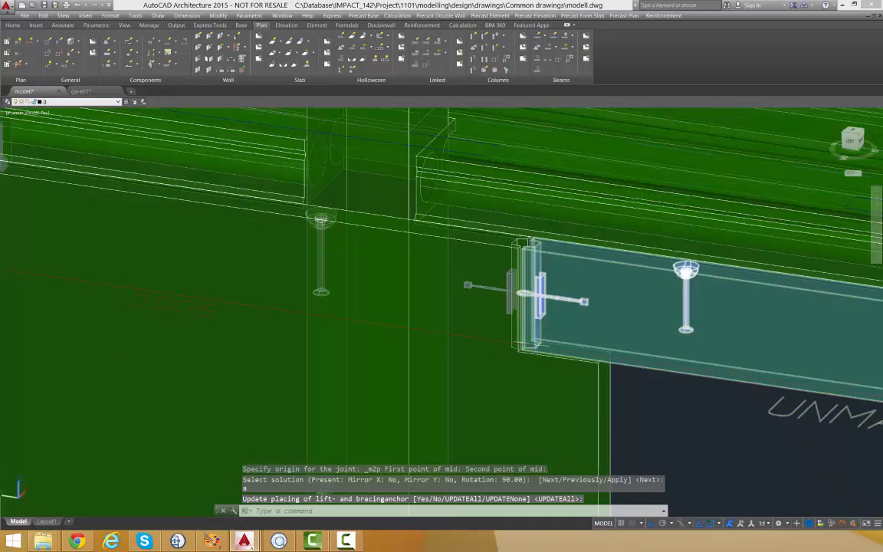
scroll(504, 307, down, 5)
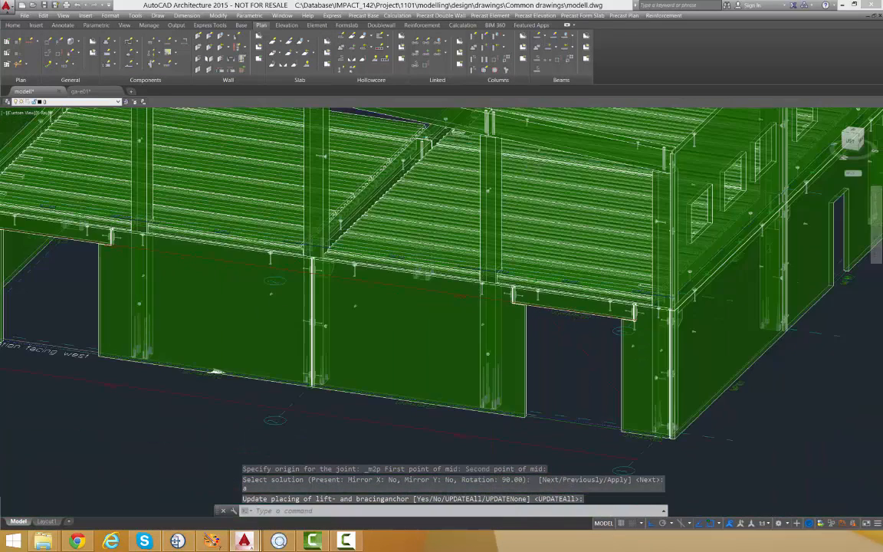
scroll(345, 314, down, 5)
key(Return)
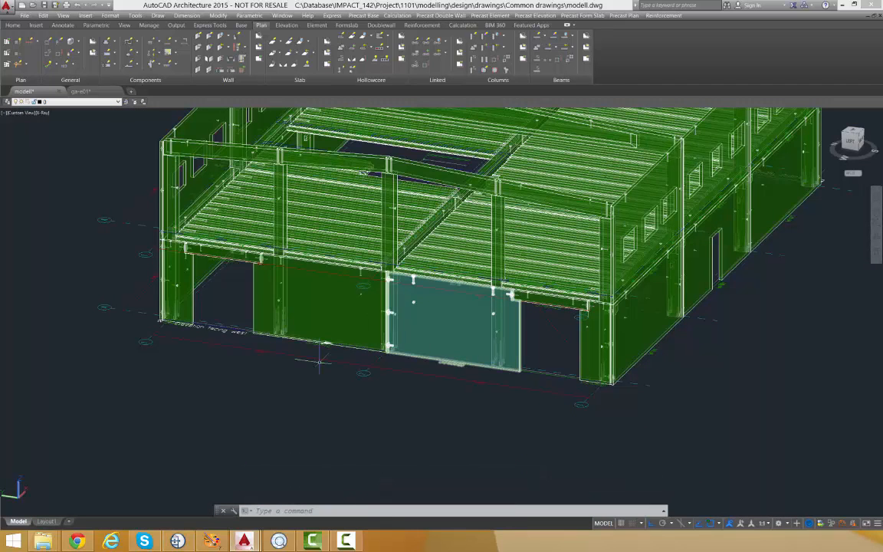
Step: Switch to IMPACT Model Viewer and check which elements the MODELLING project shows on the building's west side
scroll(188, 335, up, 3)
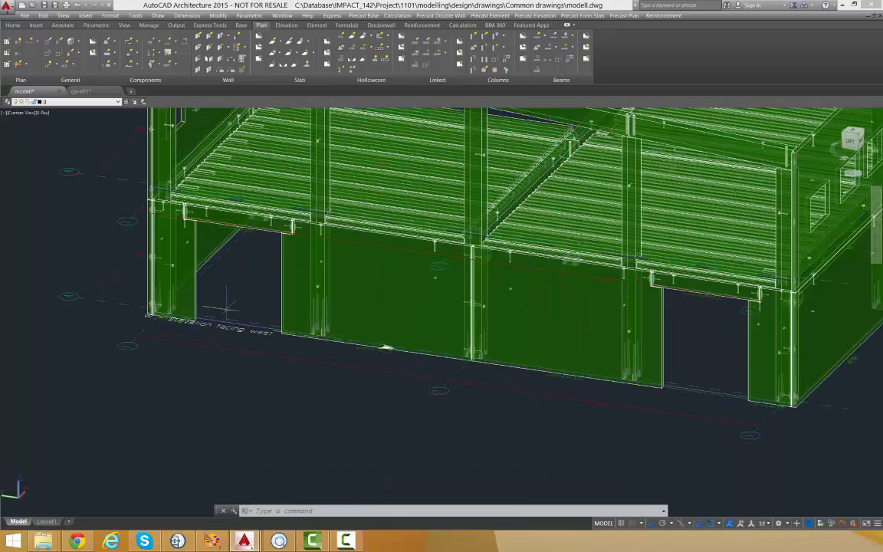
click(279, 541)
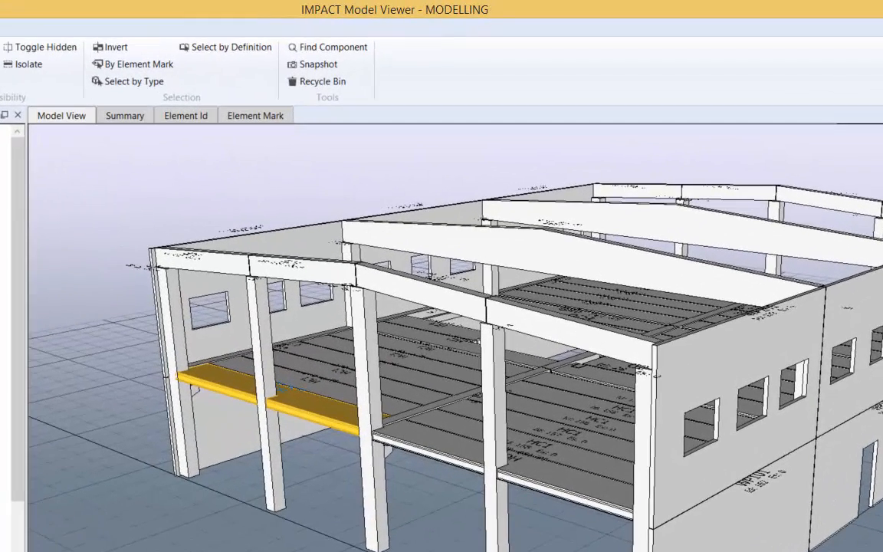
click(331, 454)
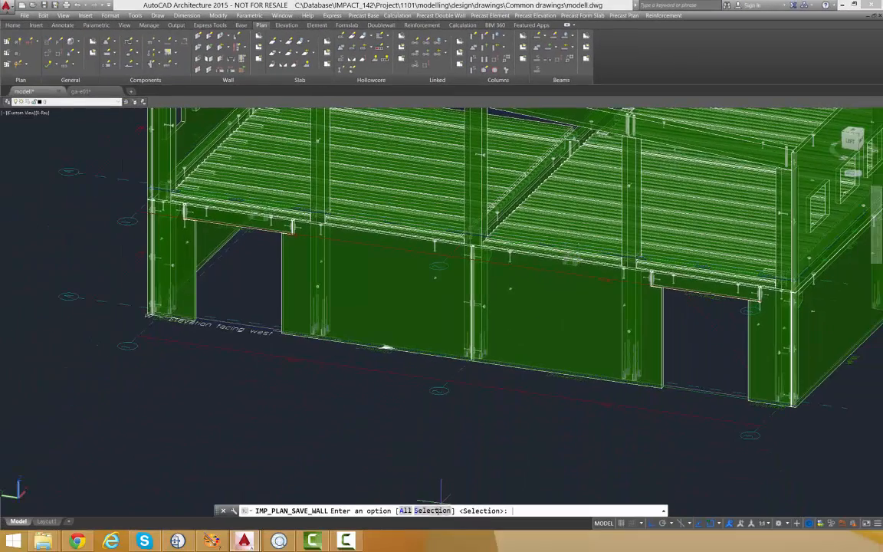
Step: Start saving walls by selection and pick the west side's first end wall, the adjoining door lintel and the large wall beside it
text(s)
key(Return)
scroll(219, 356, up, 5)
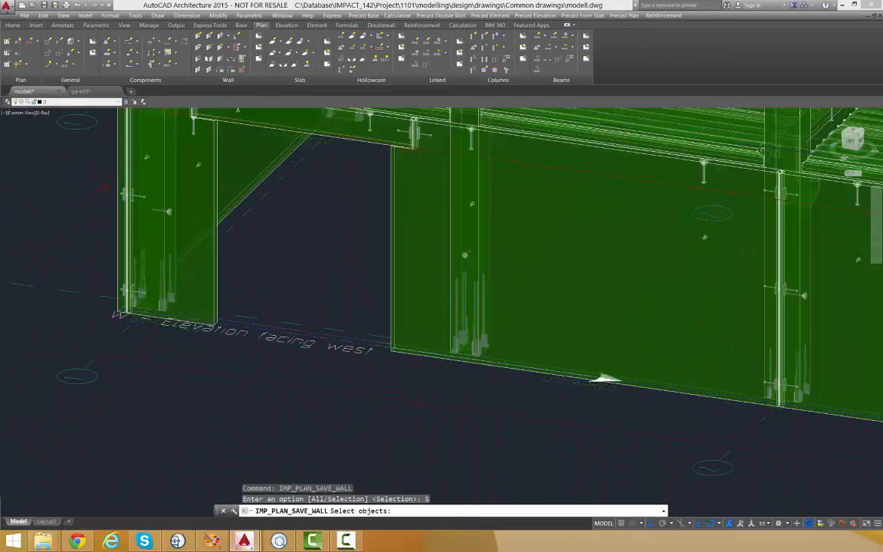
click(114, 256)
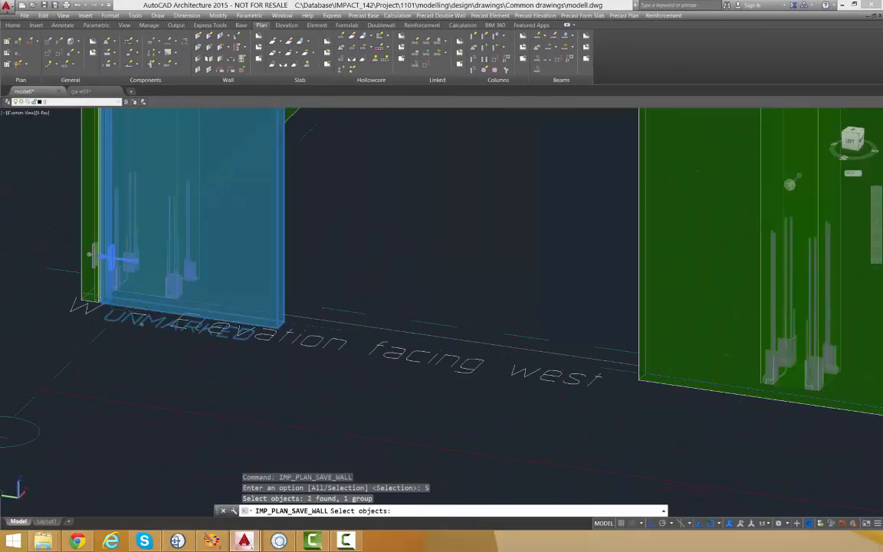
scroll(123, 256, down, 4)
scroll(264, 205, up, 4)
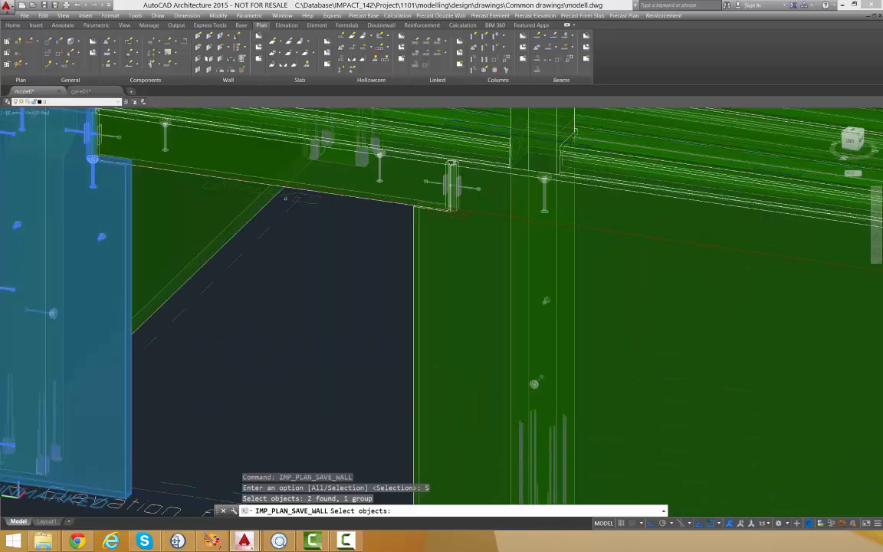
click(452, 186)
scroll(285, 201, down, 4)
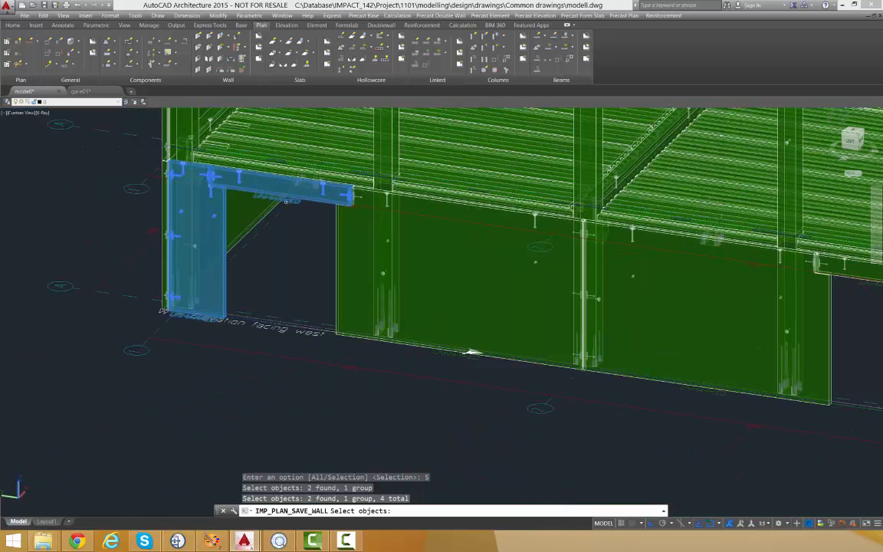
scroll(472, 352, up, 4)
click(483, 359)
scroll(432, 351, down, 4)
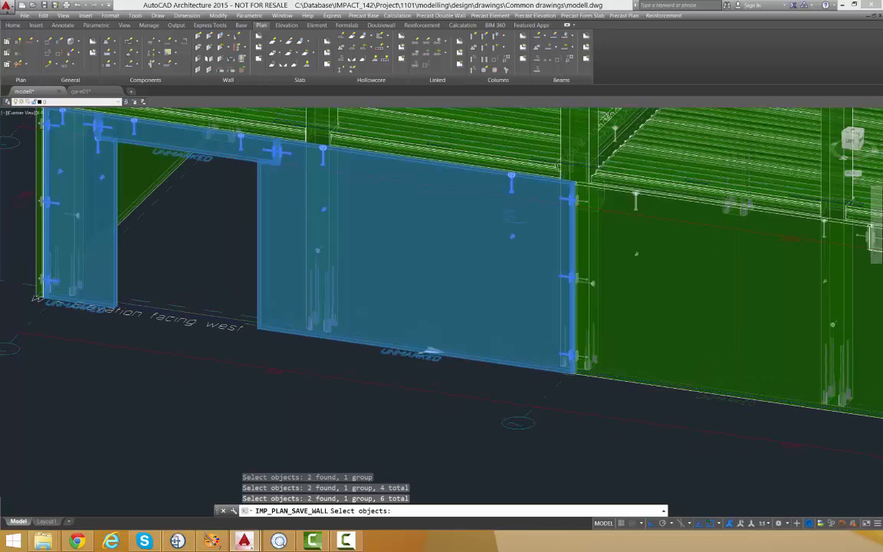
Step: Add the second large wall, the lintel over the other door opening and the far end wall to the save selection
scroll(591, 388, up, 4)
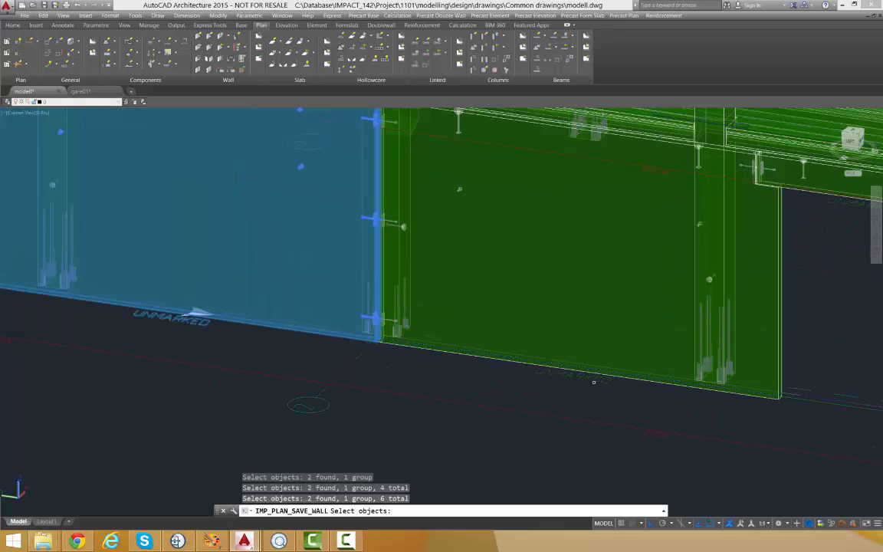
click(594, 381)
scroll(594, 382, down, 4)
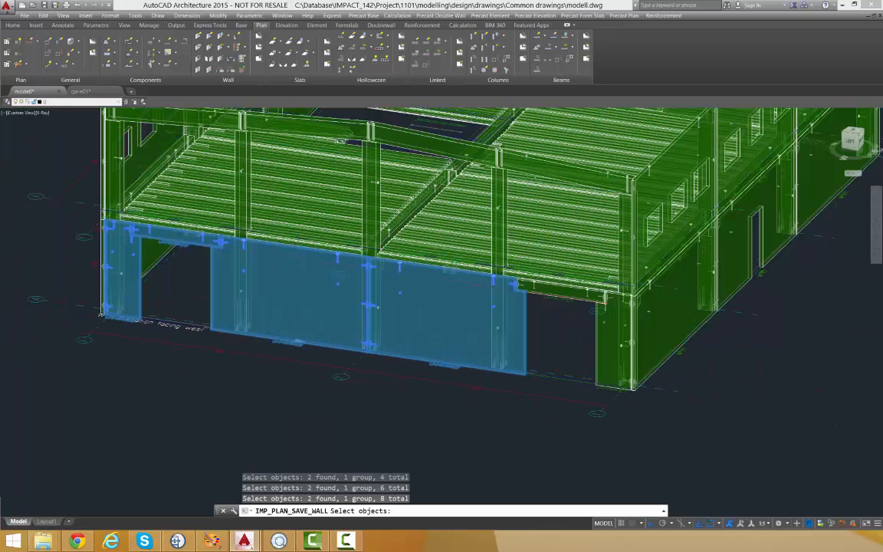
scroll(582, 295, up, 4)
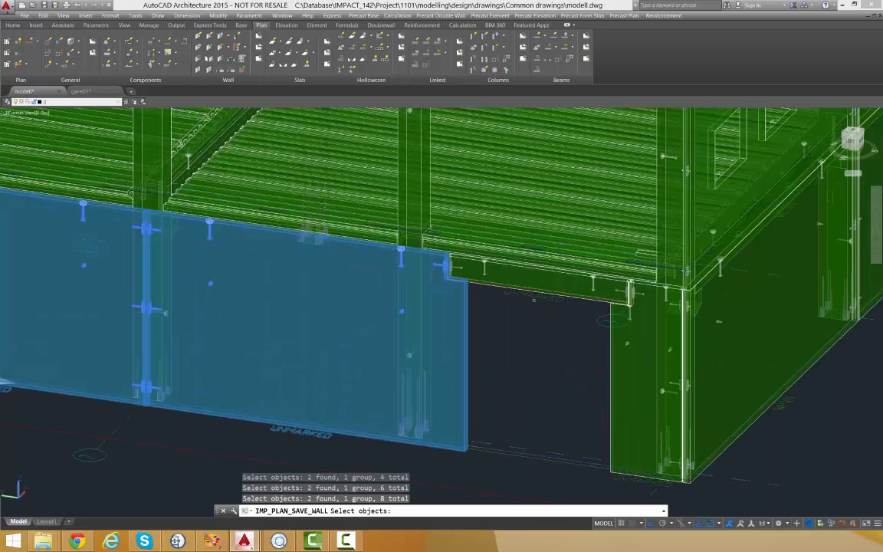
click(536, 296)
scroll(536, 297, down, 3)
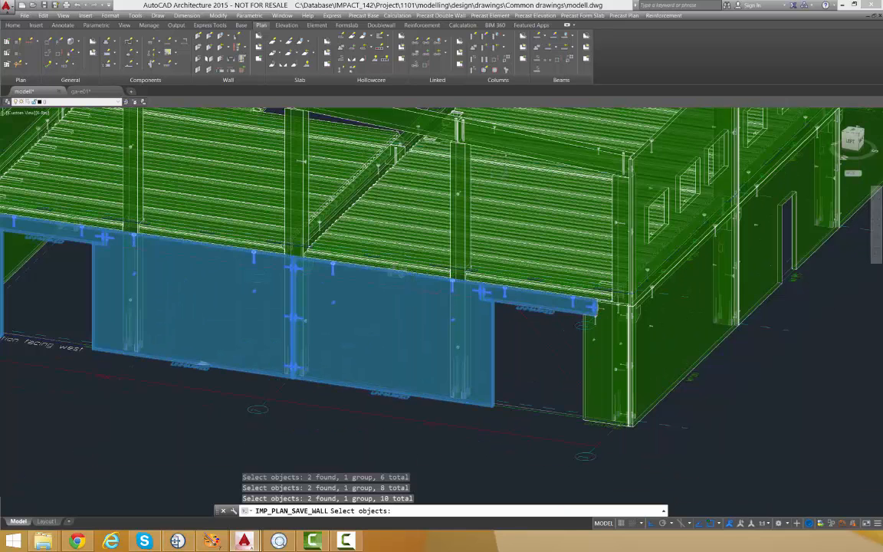
scroll(483, 353, down, 1)
scroll(568, 396, up, 4)
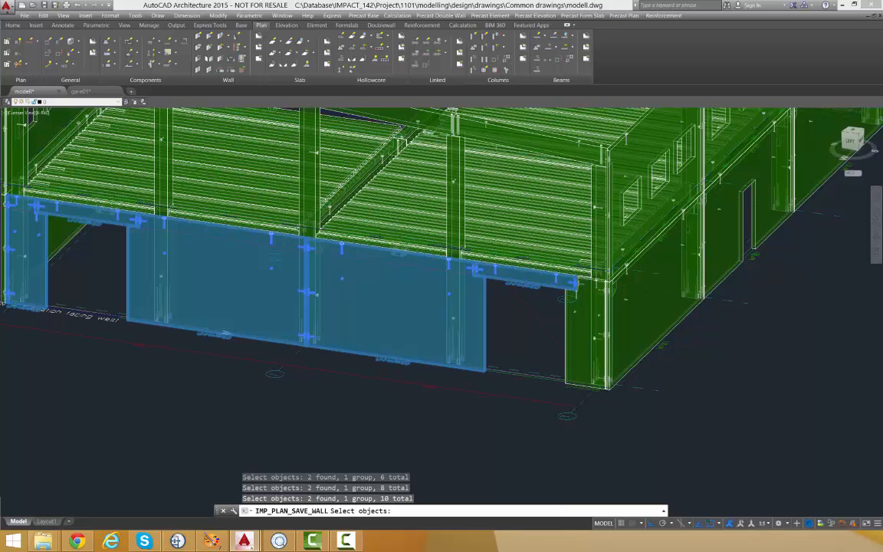
click(585, 383)
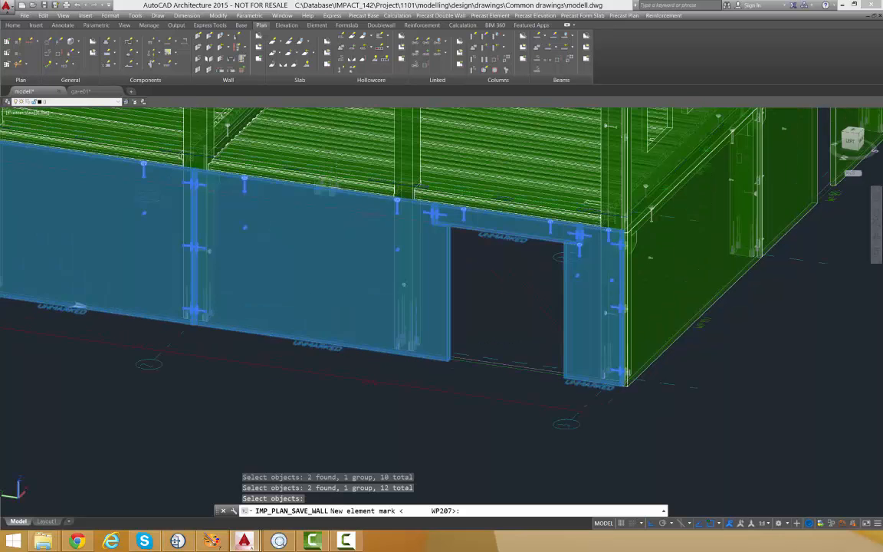
Step: Save the selected walls and lintels with WP101 as the new element mark
key(Return)
scroll(537, 368, down, 4)
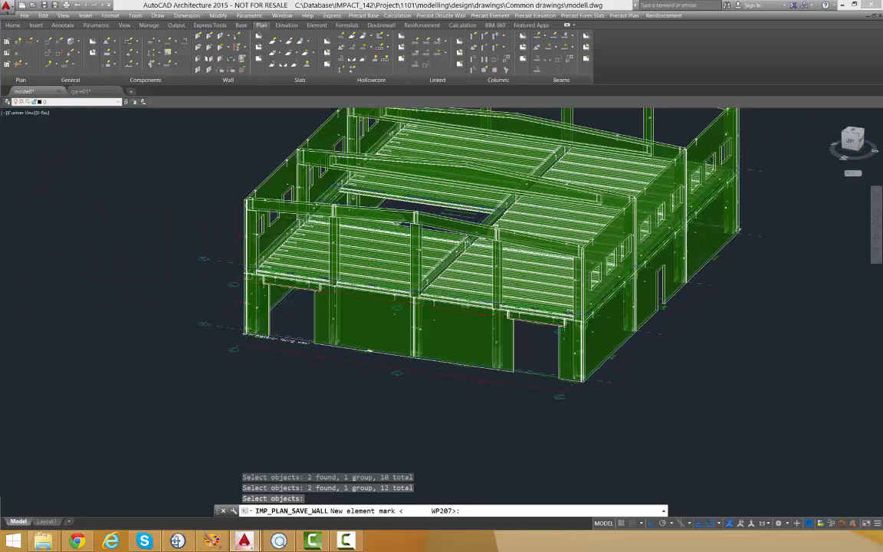
scroll(555, 379, down, 2)
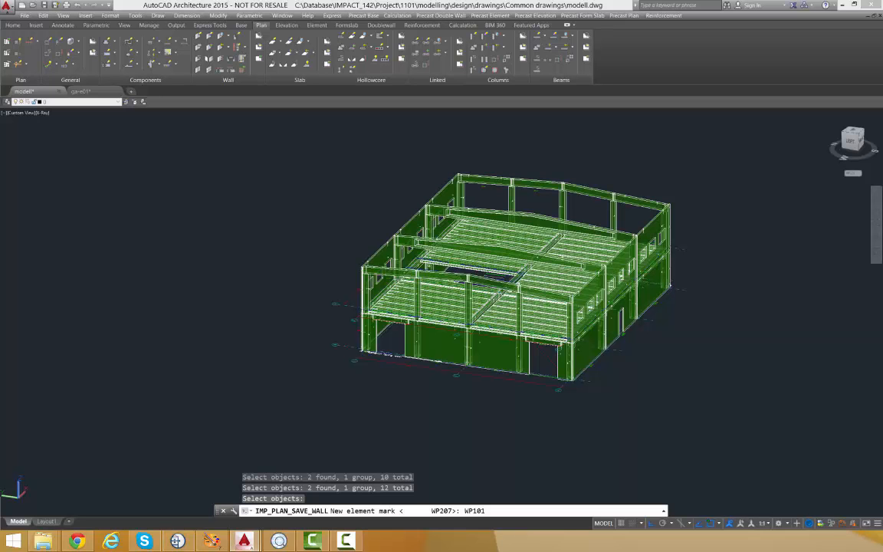
key(Return)
Step: Check the element marks on the saved west-side walls and switch to IMPACT Model Viewer
scroll(399, 330, up, 2)
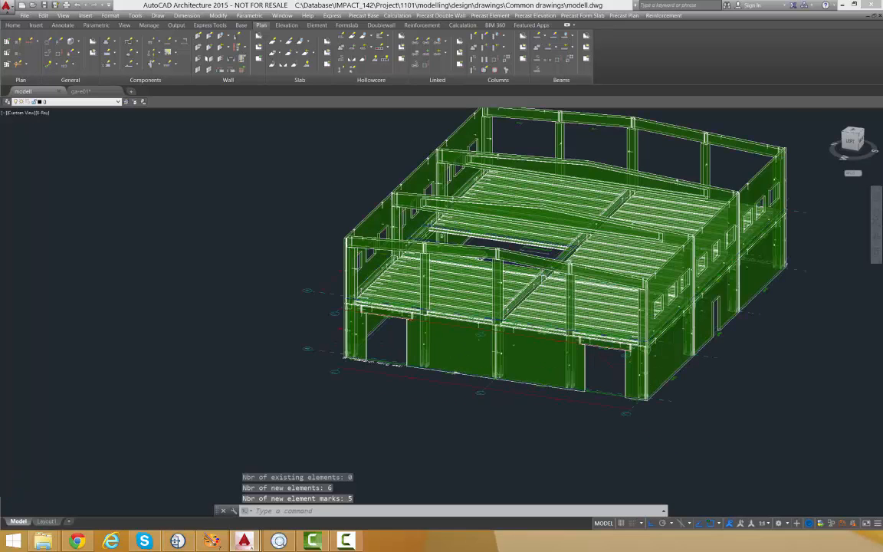
scroll(314, 368, up, 5)
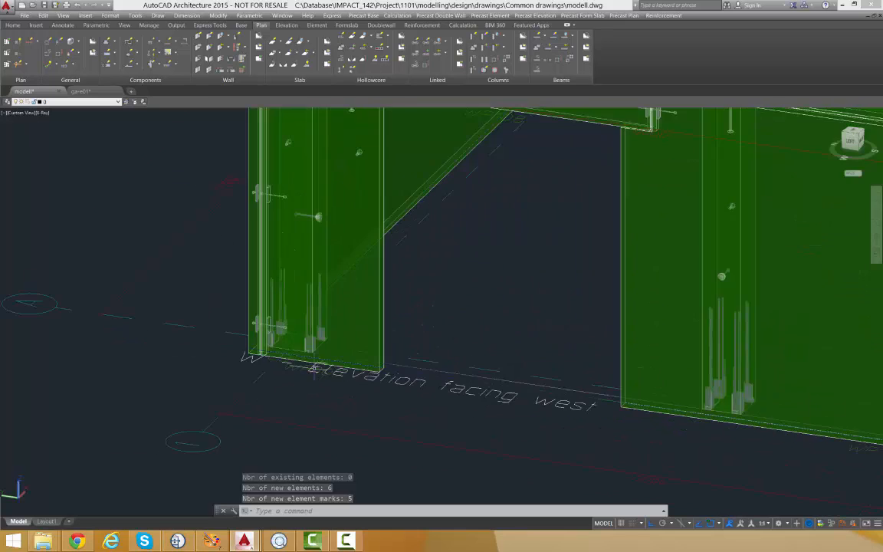
scroll(313, 368, up, 3)
scroll(307, 372, down, 8)
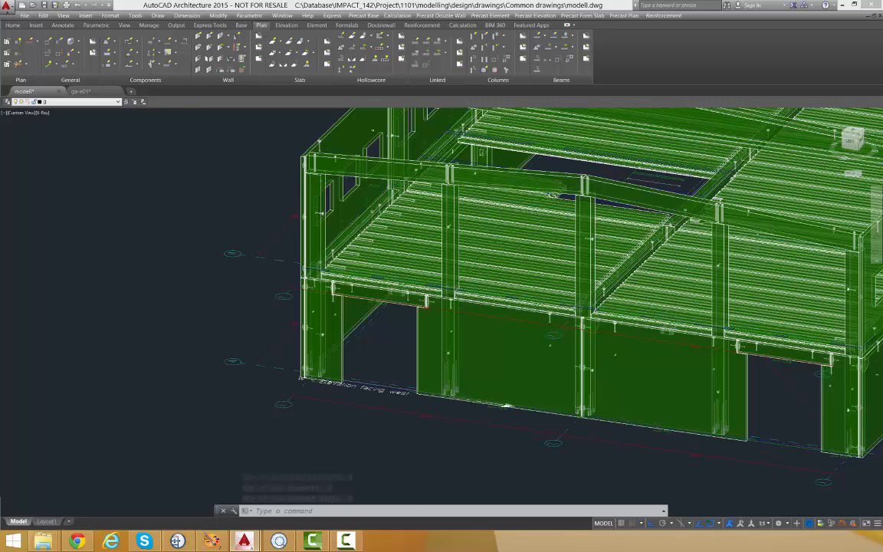
click(286, 543)
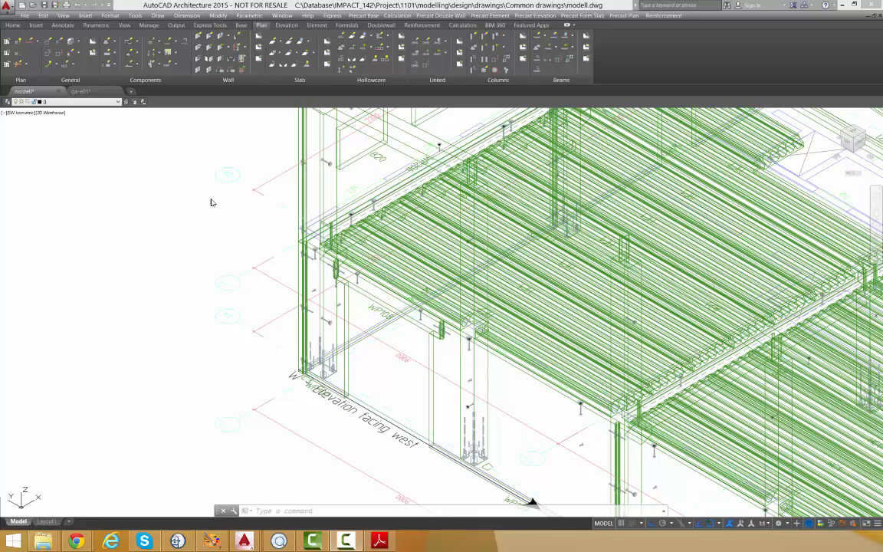
Step: Isolate the upper-floor plan reference so only that drawing is shown
click(281, 224)
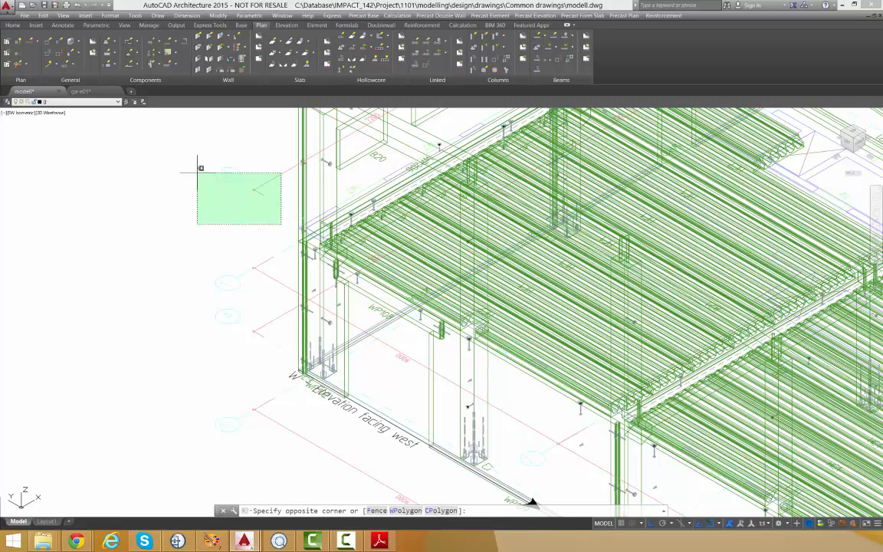
click(180, 145)
right_click(178, 145)
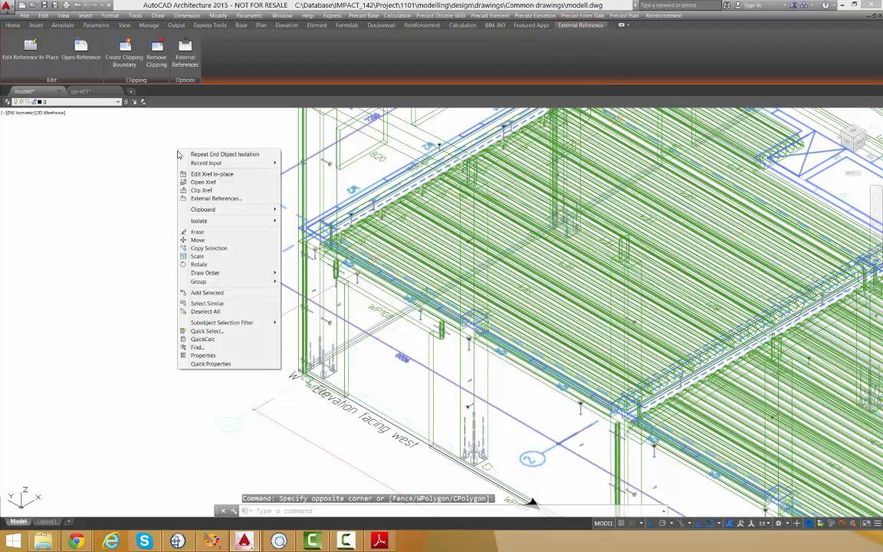
mouse_move(218, 222)
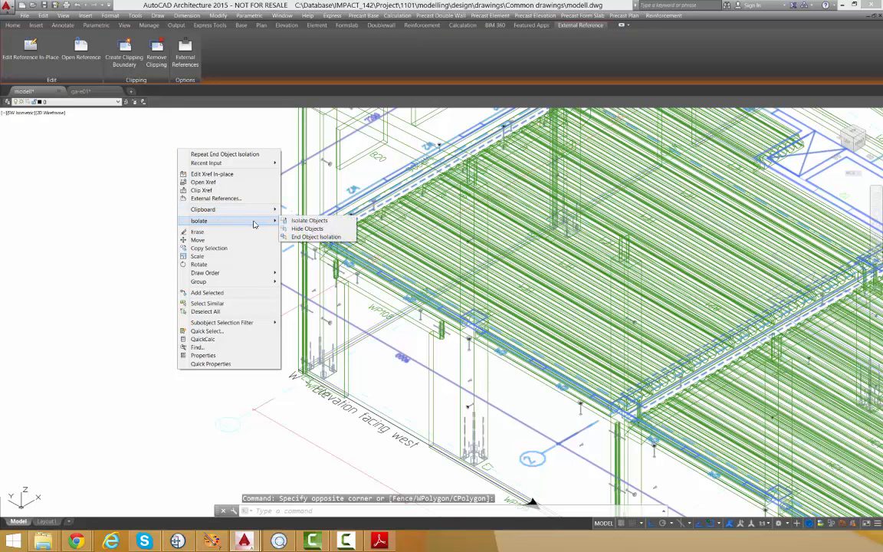
click(307, 221)
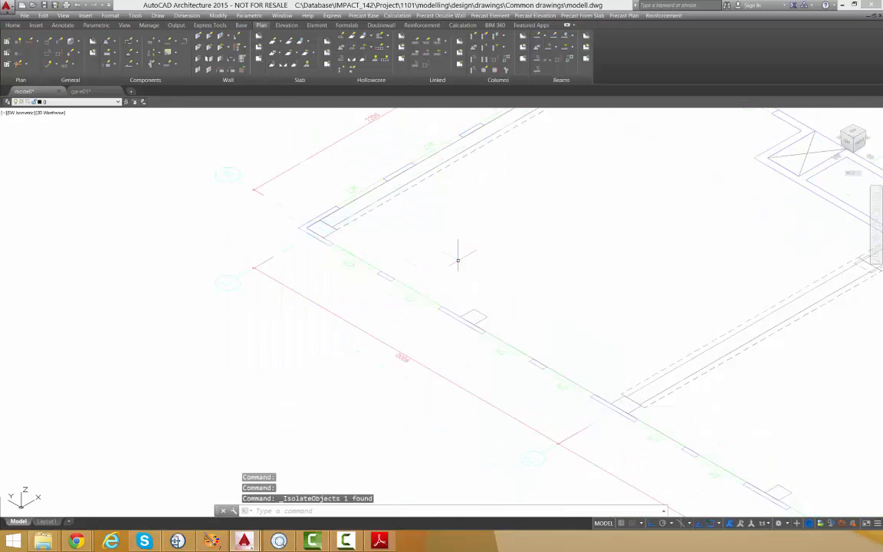
Step: Set the floor to 2 in the model settings, with building 1 and phase 1
middle_drag(583, 278, 460, 267)
scroll(460, 267, down, 5)
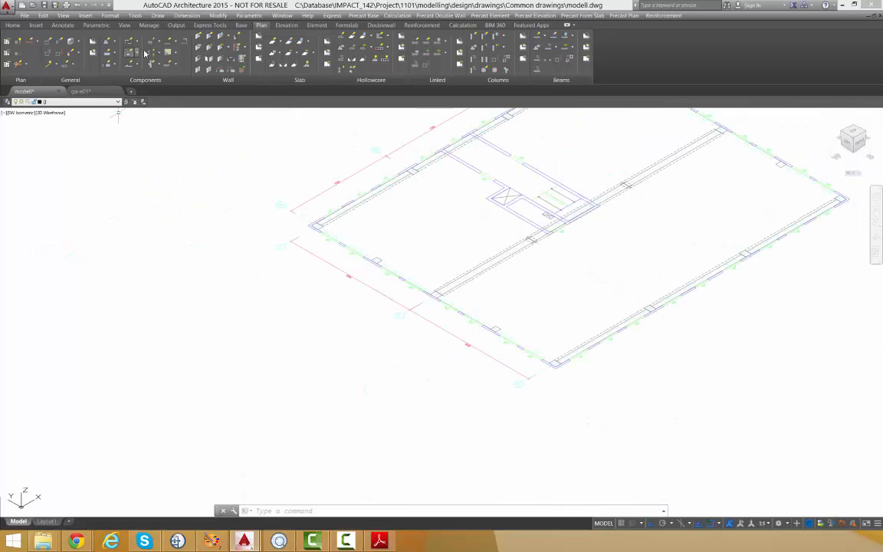
click(7, 62)
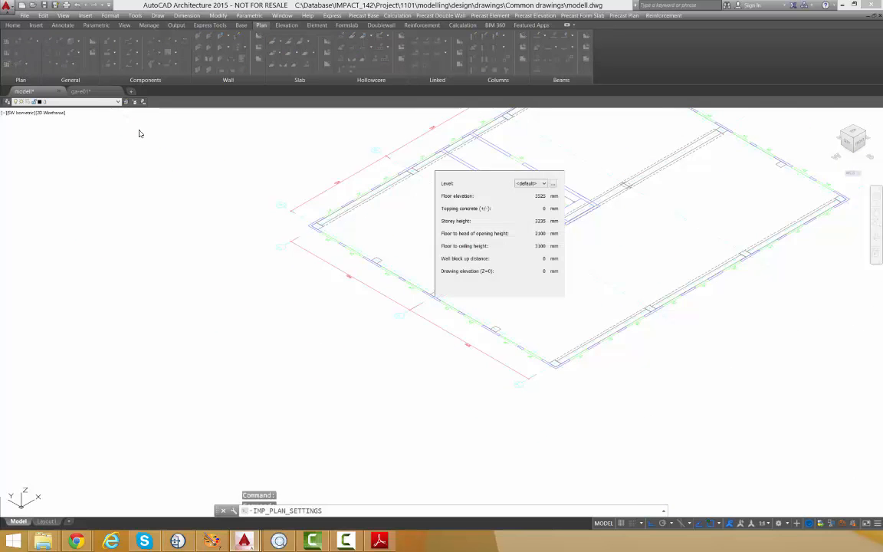
click(392, 198)
click(389, 204)
click(390, 199)
click(385, 210)
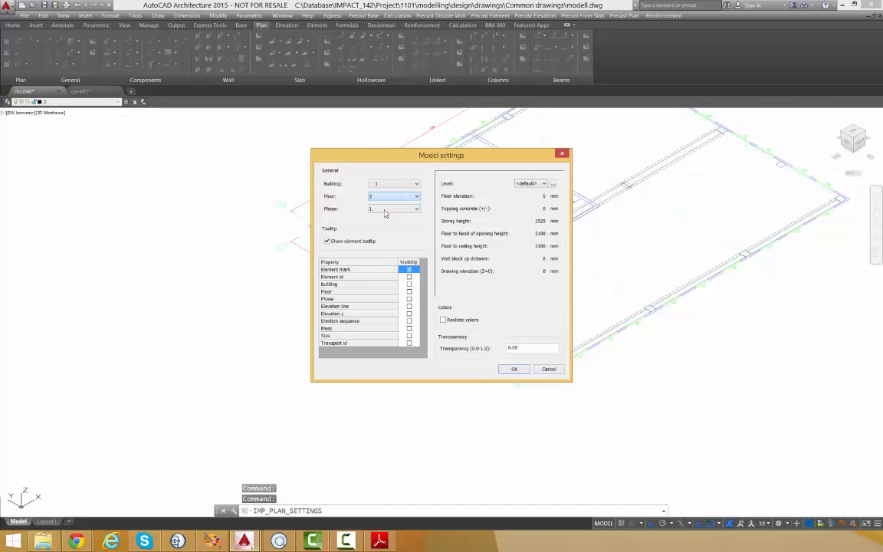
click(512, 368)
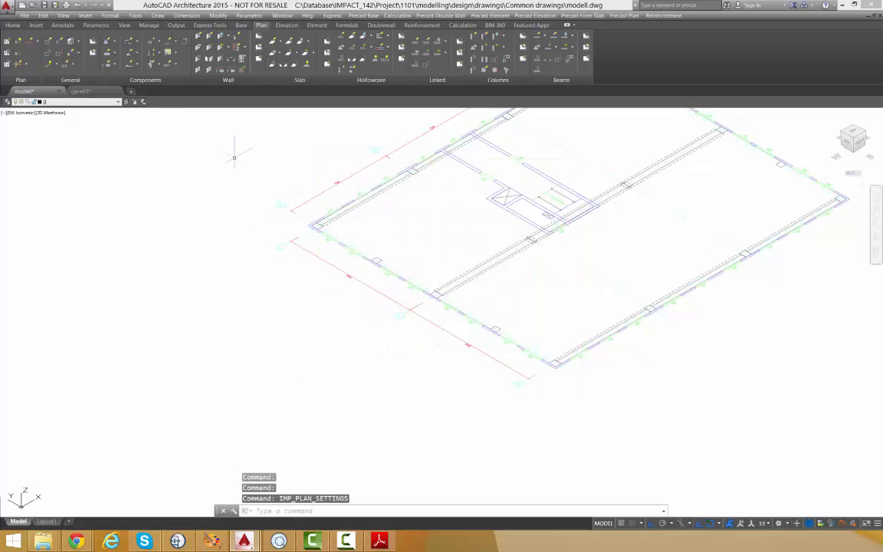
Step: Start drawing an element of type Wall from the outer plan corner where the west elevation begins
click(196, 36)
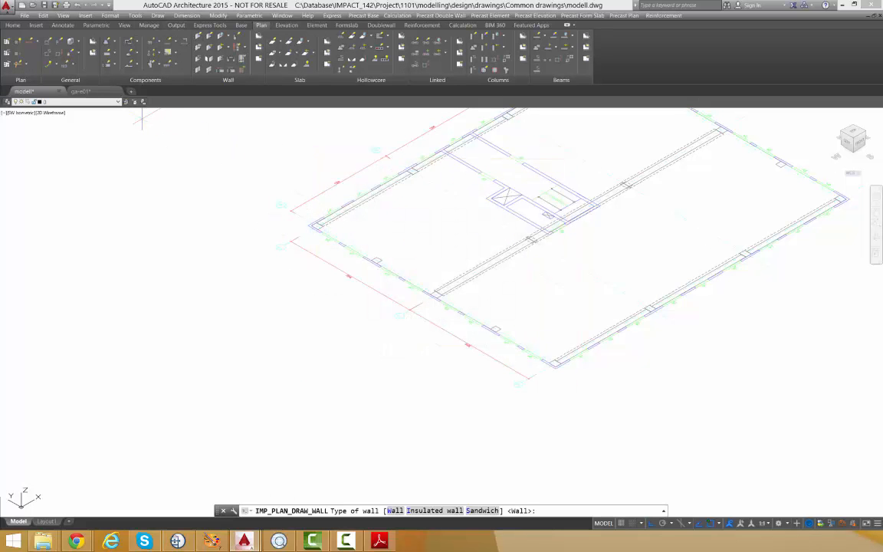
scroll(306, 222, up, 5)
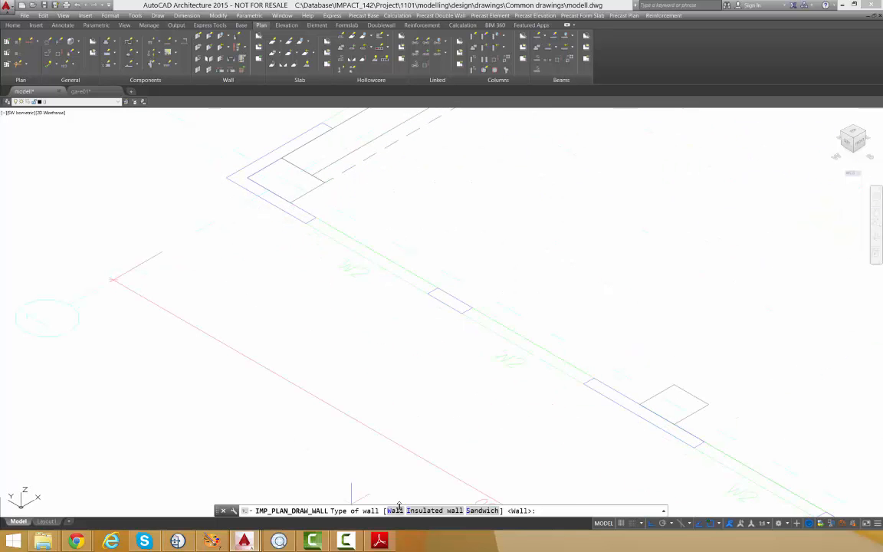
text(w)
key(Return)
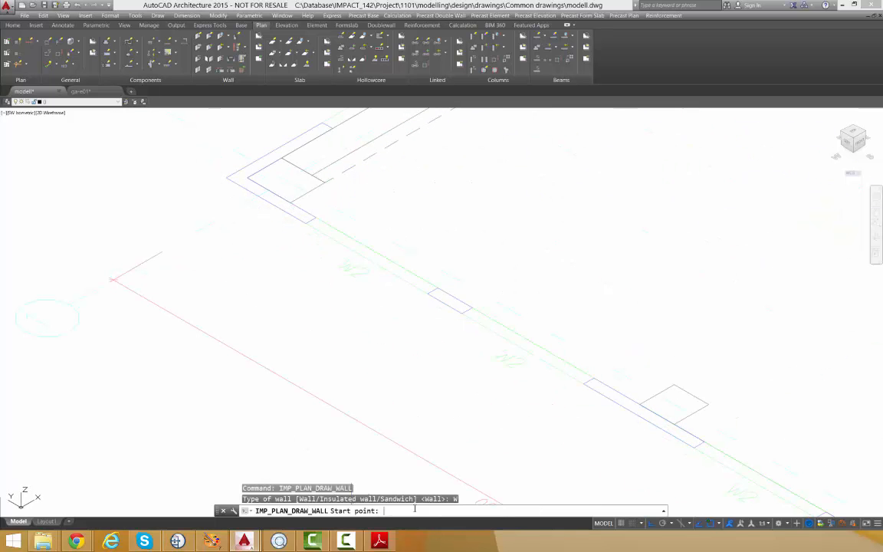
click(227, 177)
scroll(294, 244, down, 2)
scroll(294, 247, down, 2)
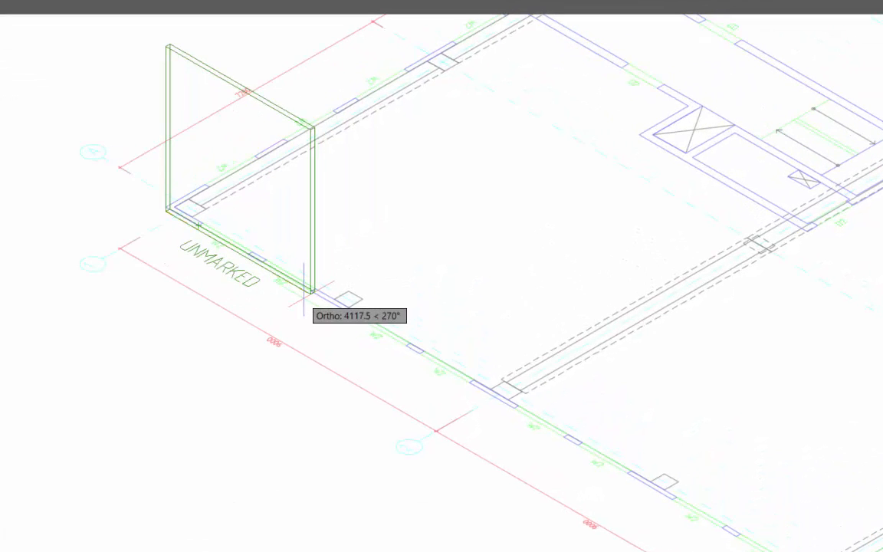
Step: Give the wall a Gable wall shape with a1 and a2 at 4 degrees and end it at the west side's opposite outer corner
click(305, 293)
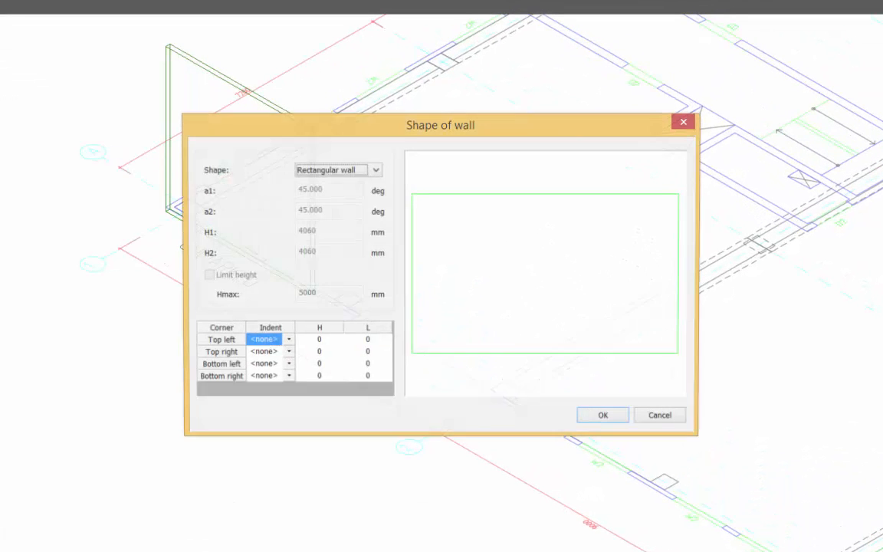
click(375, 170)
click(318, 201)
key(Tab)
text(4)
key(shift+Home)
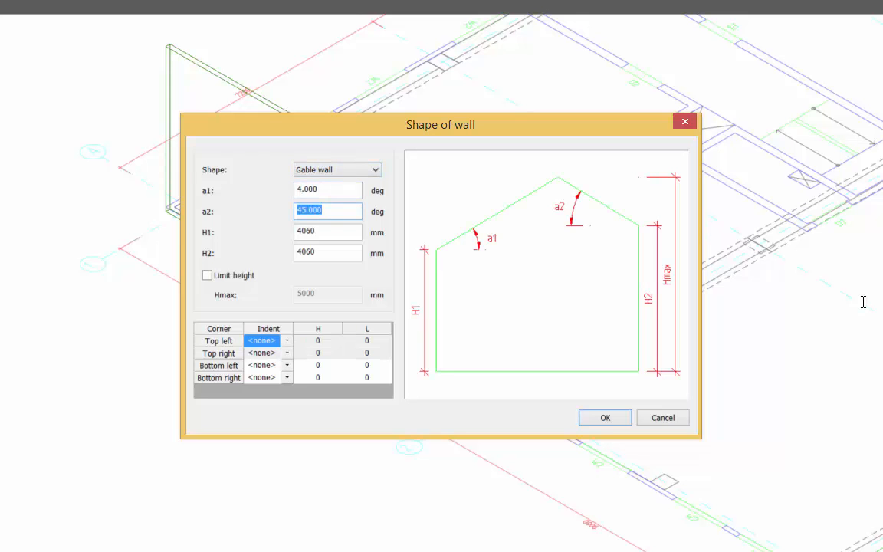
text(4)
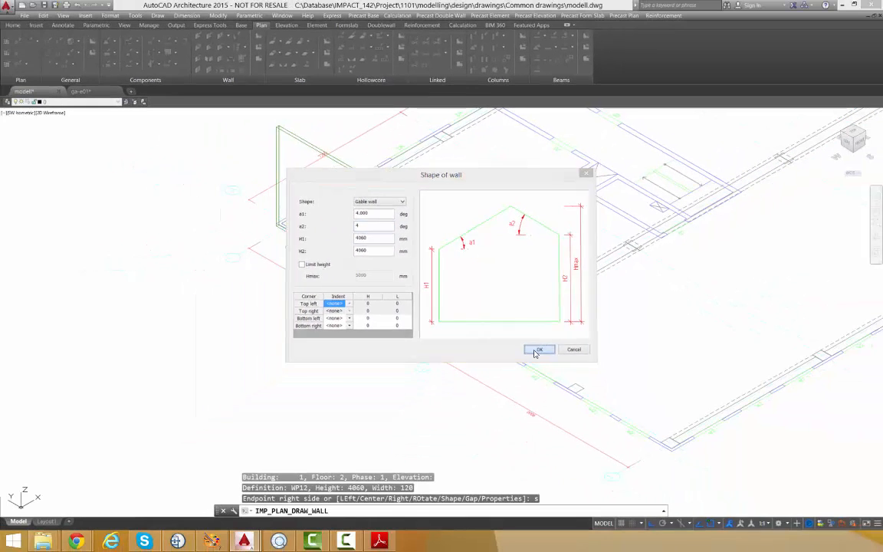
click(605, 417)
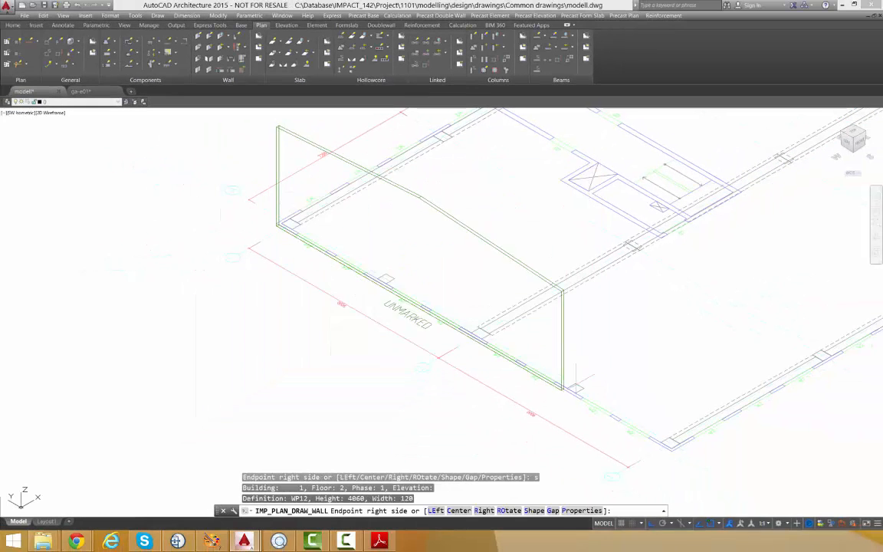
scroll(613, 399, up, 5)
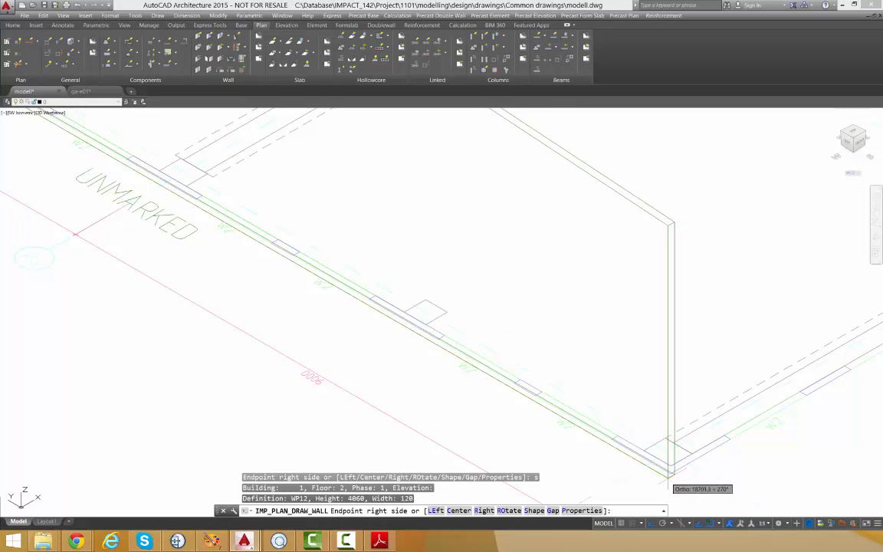
click(671, 476)
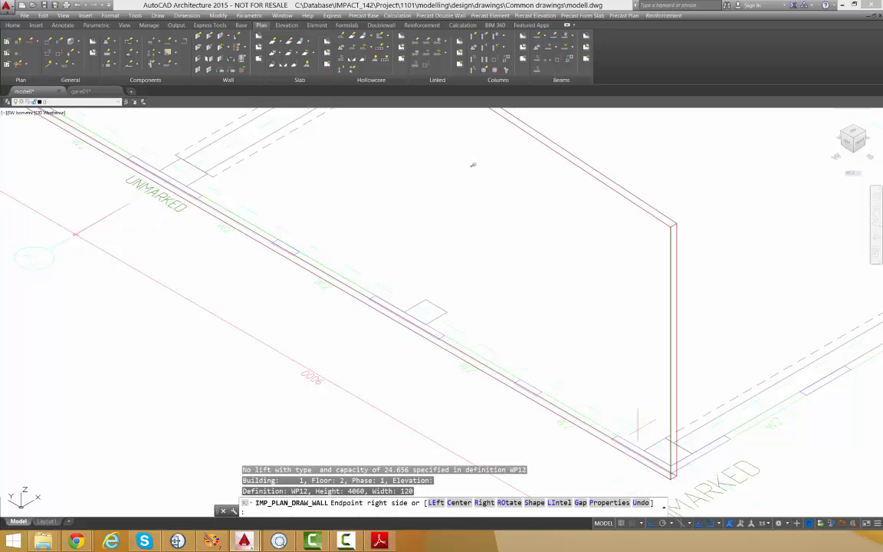
Step: Examine the gable wall along the west side and the window positions marked in the plan beneath it
scroll(619, 399, down, 6)
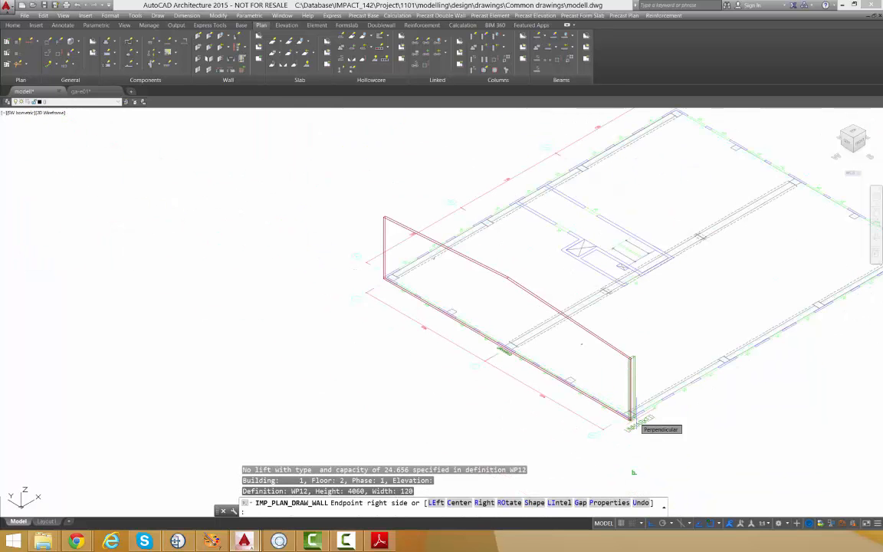
scroll(482, 349, up, 4)
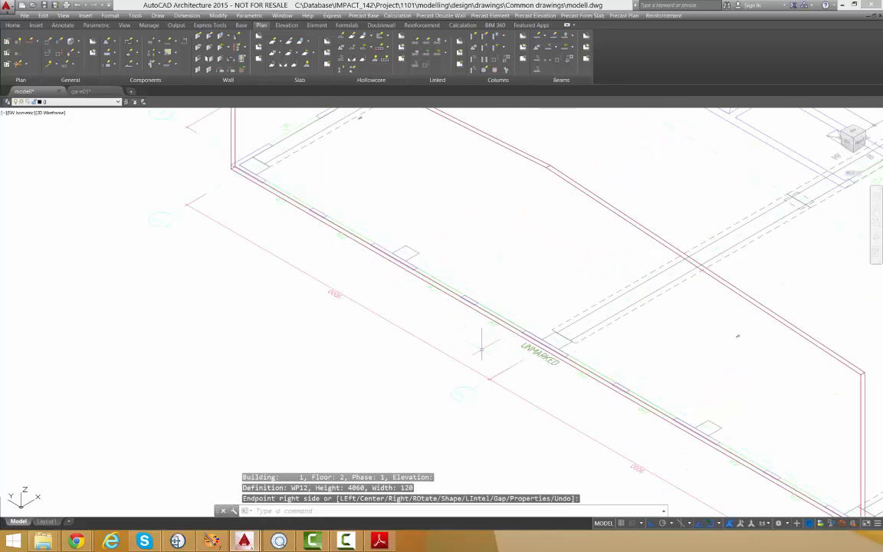
scroll(482, 349, down, 2)
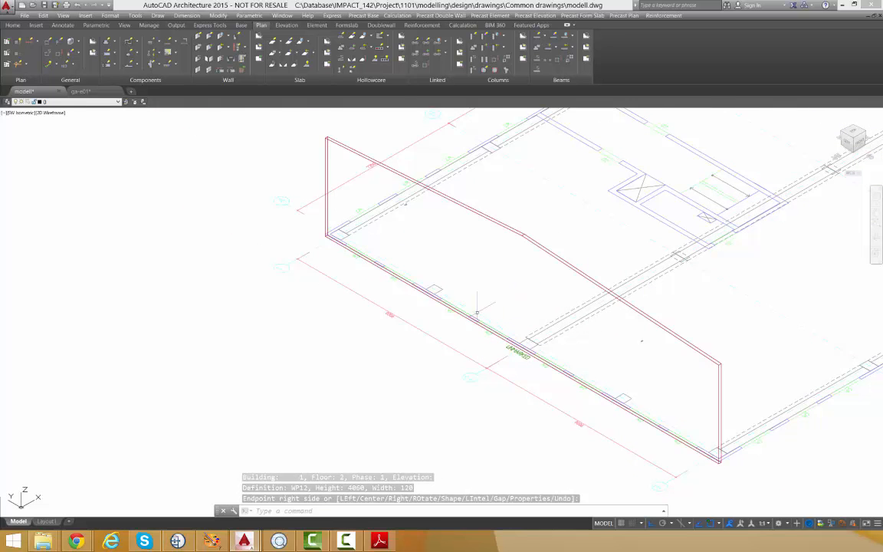
scroll(340, 248, up, 2)
scroll(406, 230, up, 4)
scroll(412, 279, down, 2)
scroll(412, 278, down, 1)
scroll(360, 230, up, 1)
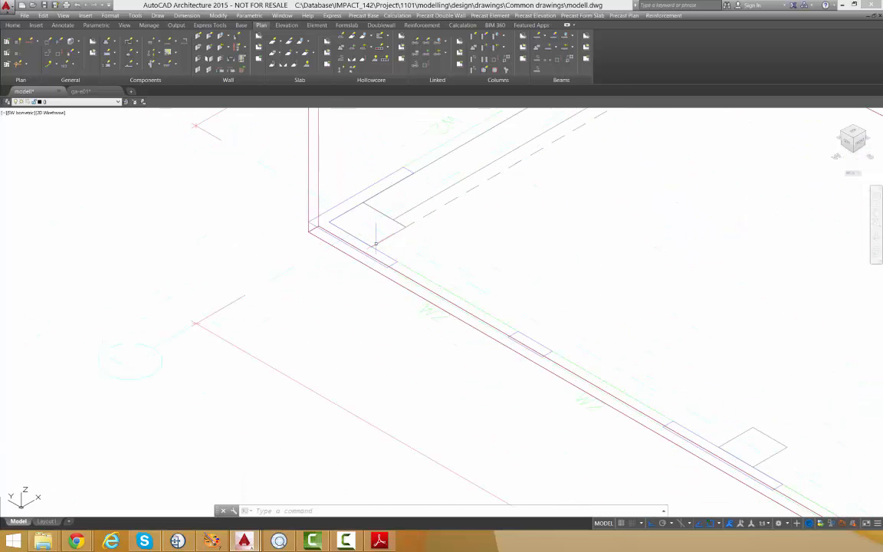
Step: Start drawing a wall opening of type W1 1010X1010 with its name used as the window text
click(128, 51)
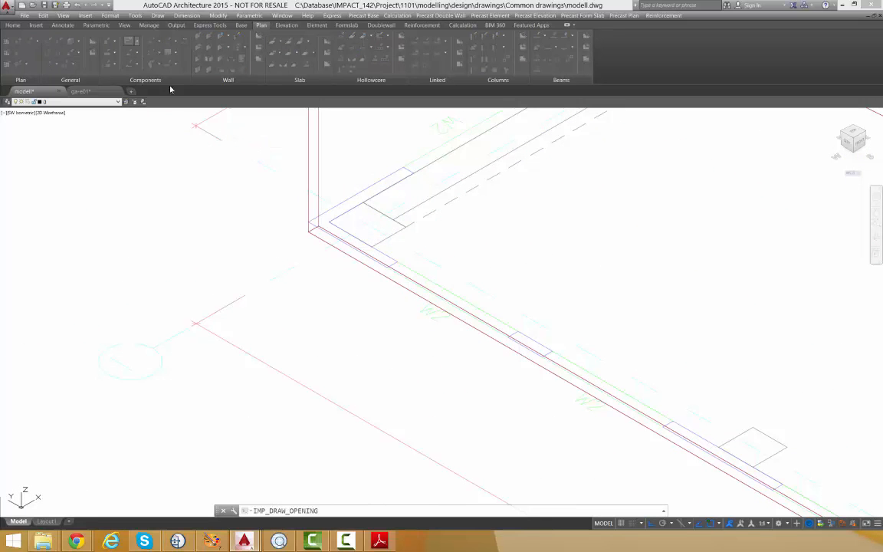
click(419, 241)
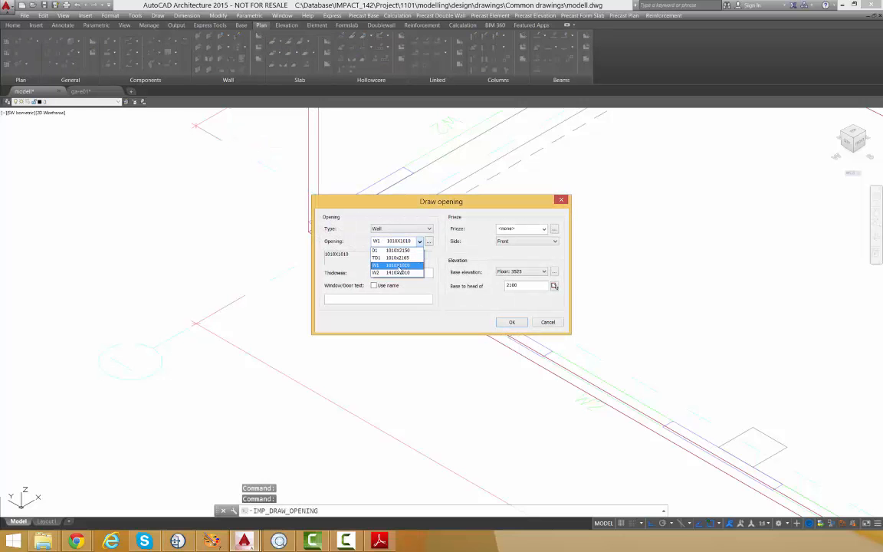
click(400, 267)
click(374, 286)
click(512, 323)
Step: Place the first W1 opening in the marked window gap nearest the gable wall's start corner, aligned along the wall
scroll(408, 292, up, 3)
click(313, 201)
scroll(433, 269, down, 2)
scroll(541, 335, up, 2)
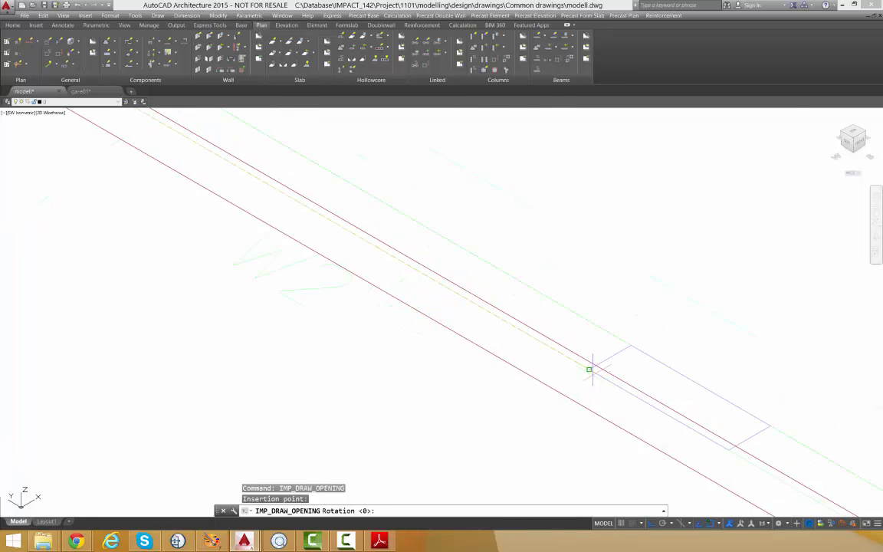
click(592, 368)
scroll(479, 355, down, 2)
scroll(339, 298, up, 2)
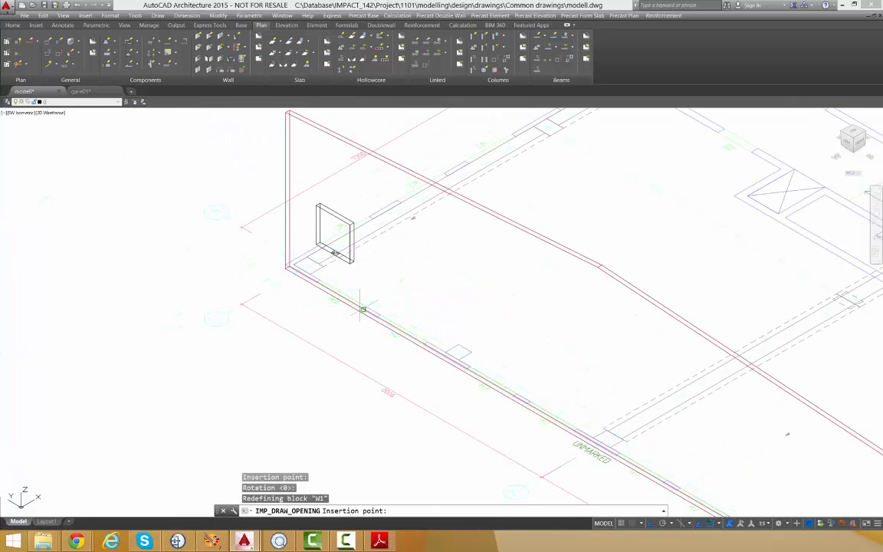
Step: Draw a second W1 1010X1010 opening in the next window gap, just before the first column
click(397, 318)
click(418, 341)
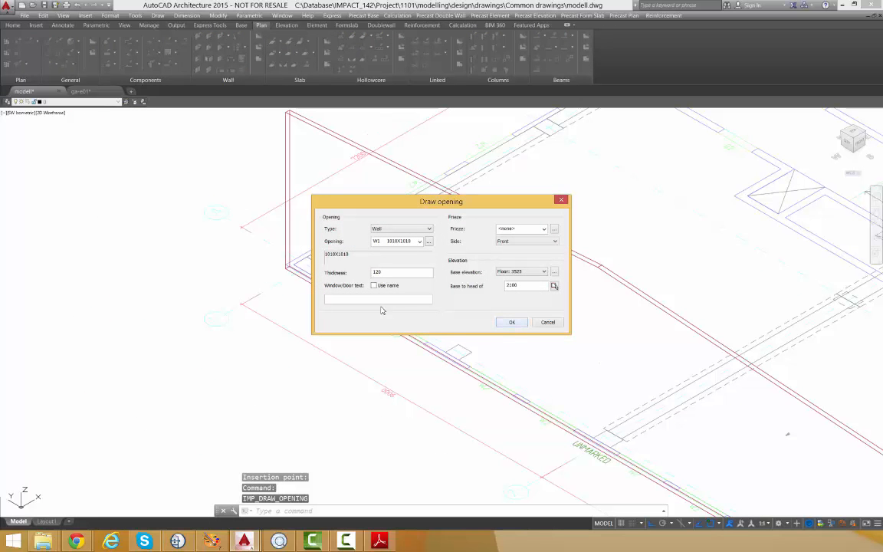
click(513, 322)
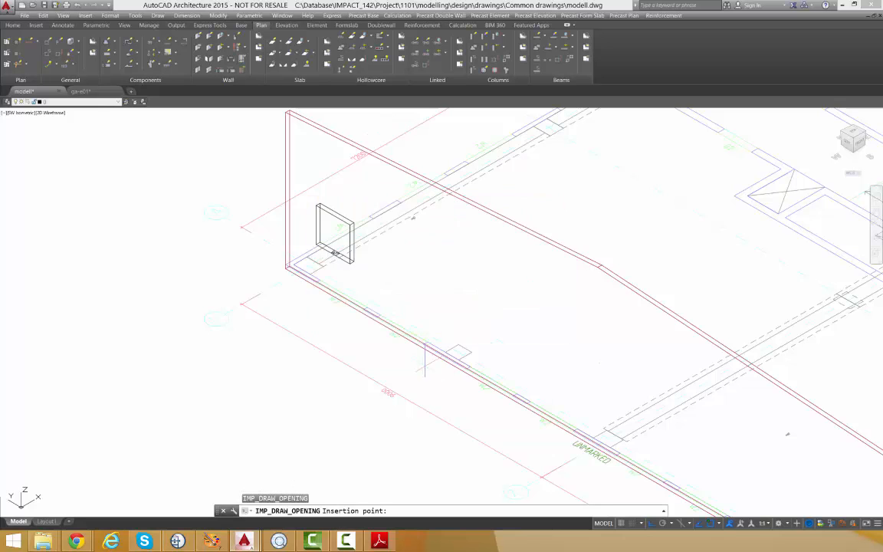
scroll(429, 342, up, 3)
scroll(428, 339, up, 3)
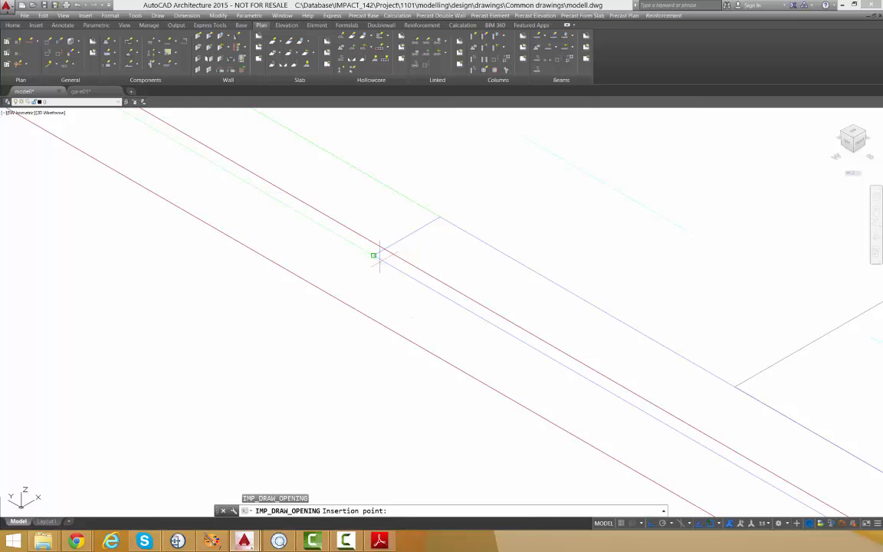
scroll(375, 253, down, 2)
scroll(244, 222, down, 2)
scroll(244, 222, up, 2)
click(299, 191)
scroll(462, 325, down, 2)
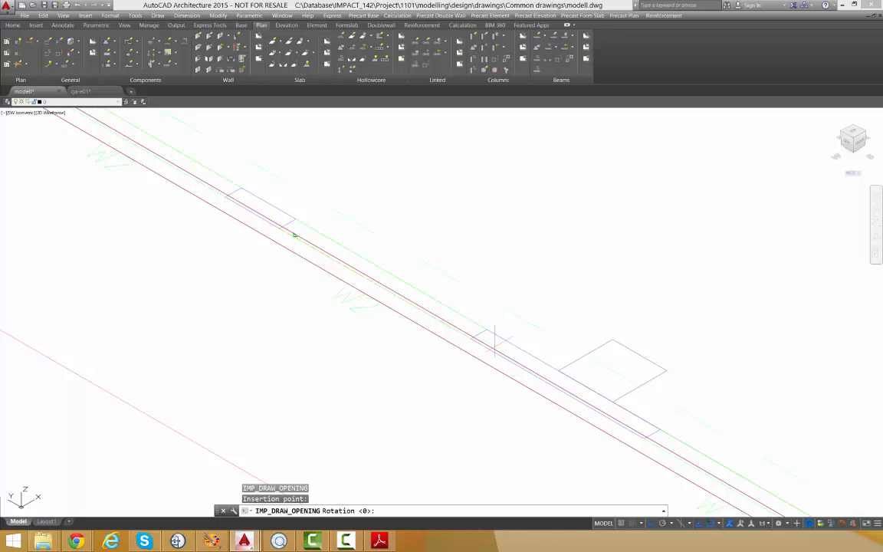
scroll(463, 336, up, 2)
click(451, 317)
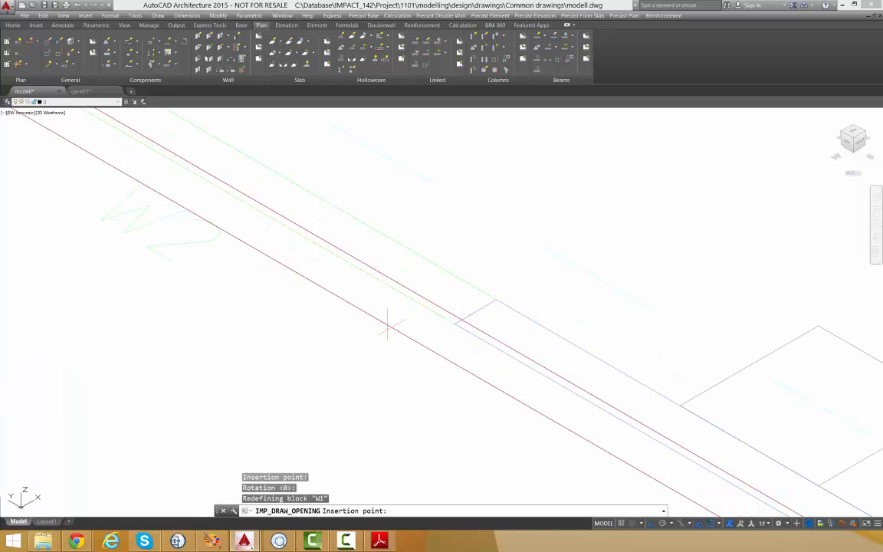
key(Escape)
Step: Draw another W1 opening with its name as text in the window gap just past the first column
scroll(318, 294, down, 3)
scroll(318, 294, down, 3)
key(Return)
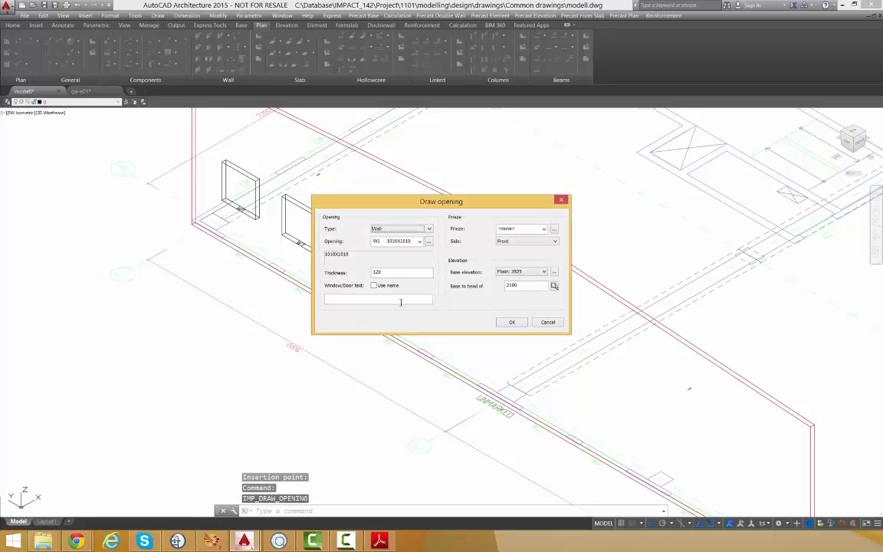
click(374, 285)
click(512, 322)
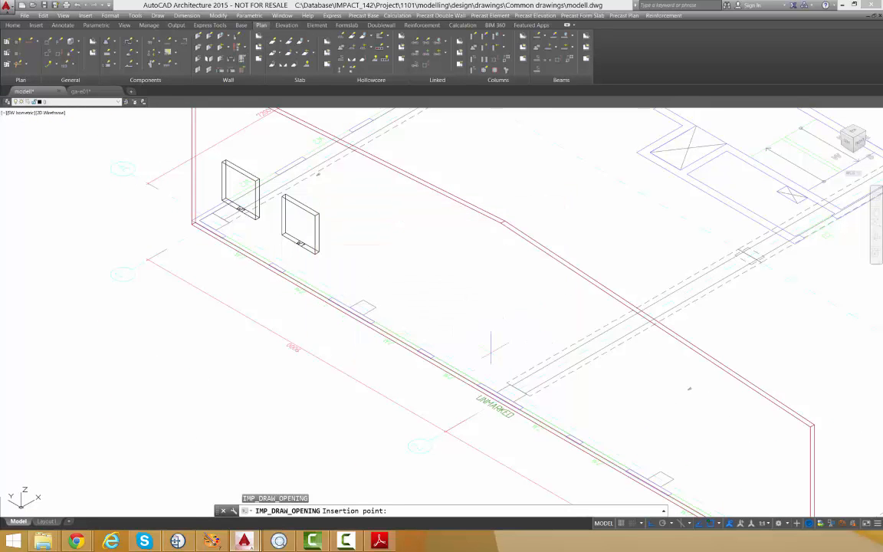
scroll(379, 325, up, 5)
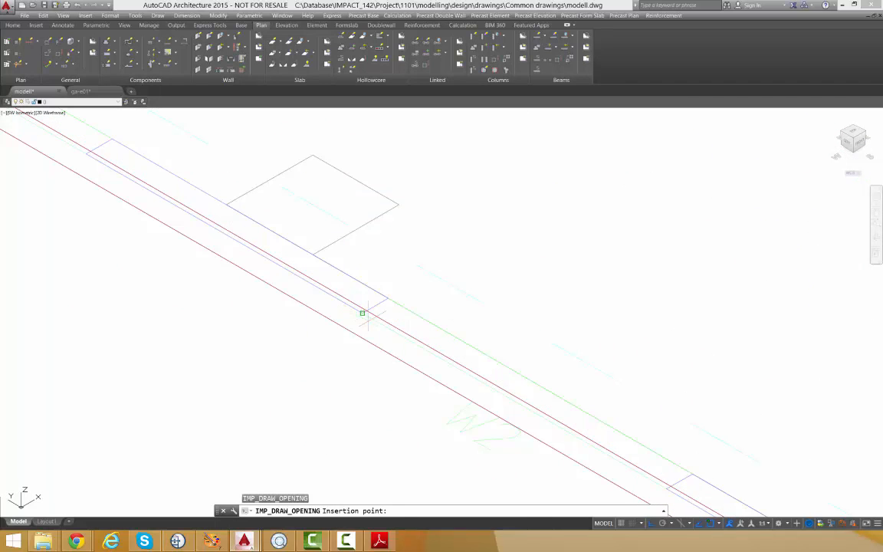
click(362, 313)
scroll(528, 404, down, 3)
scroll(568, 420, up, 3)
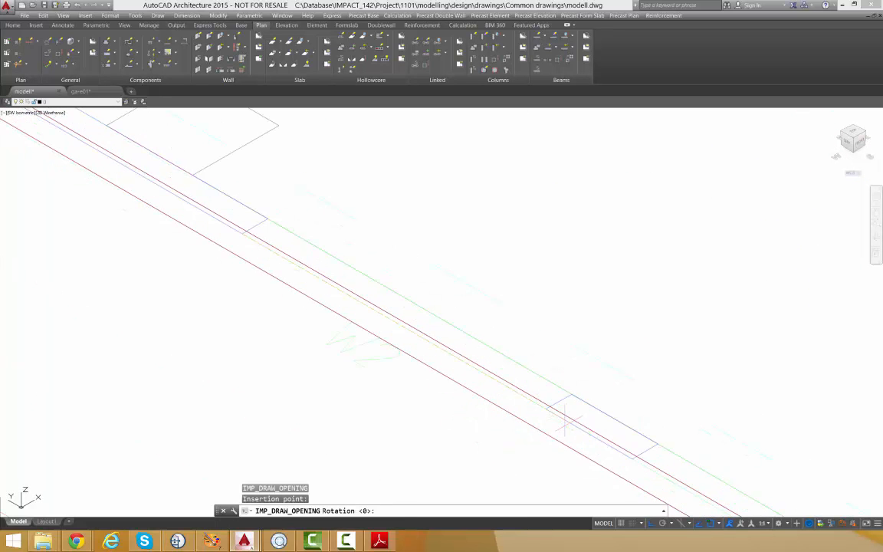
key(Return)
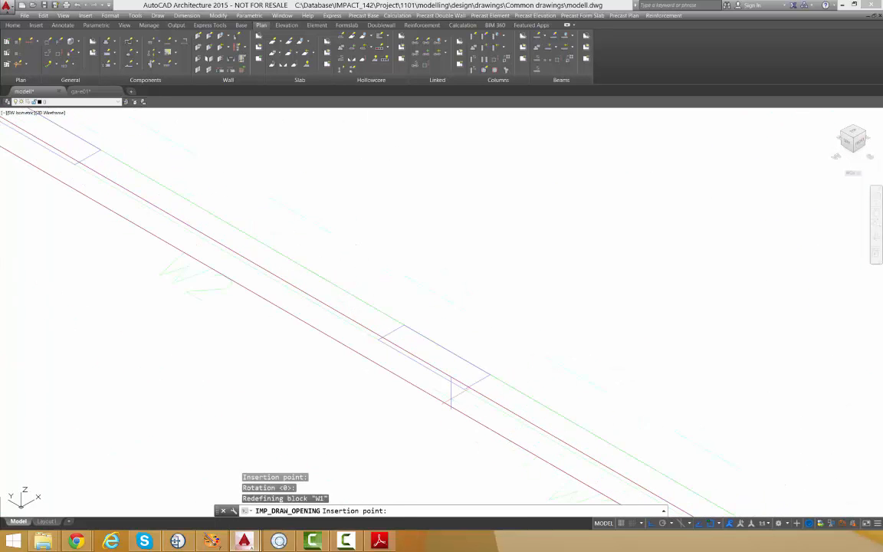
Step: Place the fourth W1 opening in the window gap just before the centre beam, aligned along the wall
click(465, 389)
scroll(422, 392, down, 3)
scroll(460, 410, up, 3)
key(Return)
scroll(429, 391, down, 3)
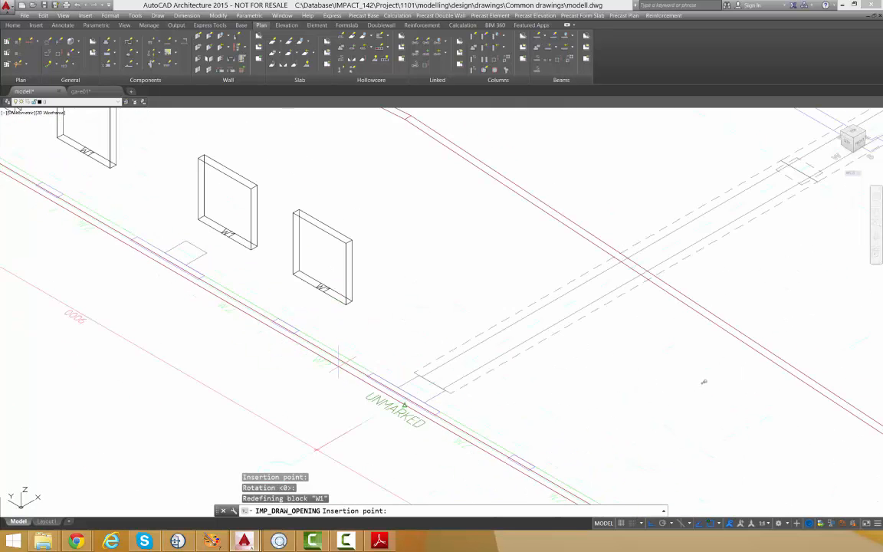
Step: Place the fifth W1 opening in the window gap just past the centre beam, aligned along the wall
scroll(434, 420, up, 3)
click(428, 372)
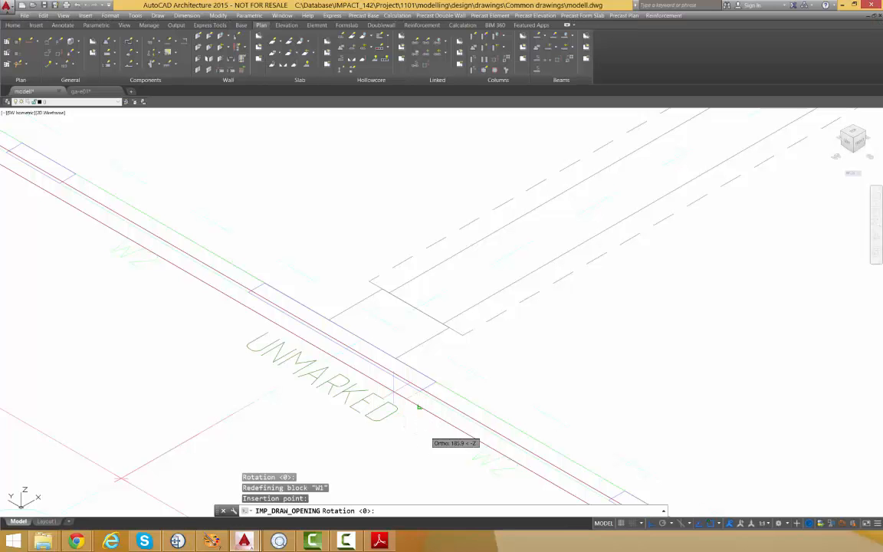
scroll(408, 406, down, 1)
scroll(500, 443, up, 2)
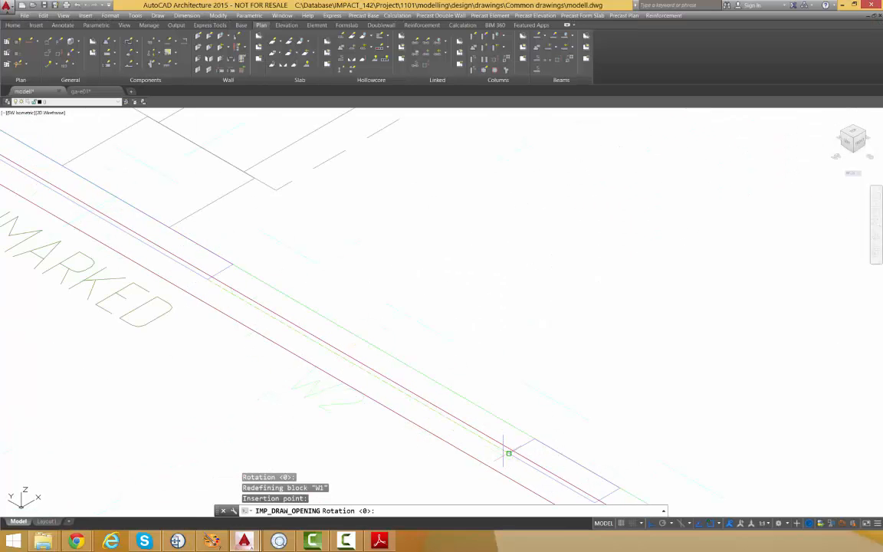
click(508, 453)
scroll(355, 363, down, 1)
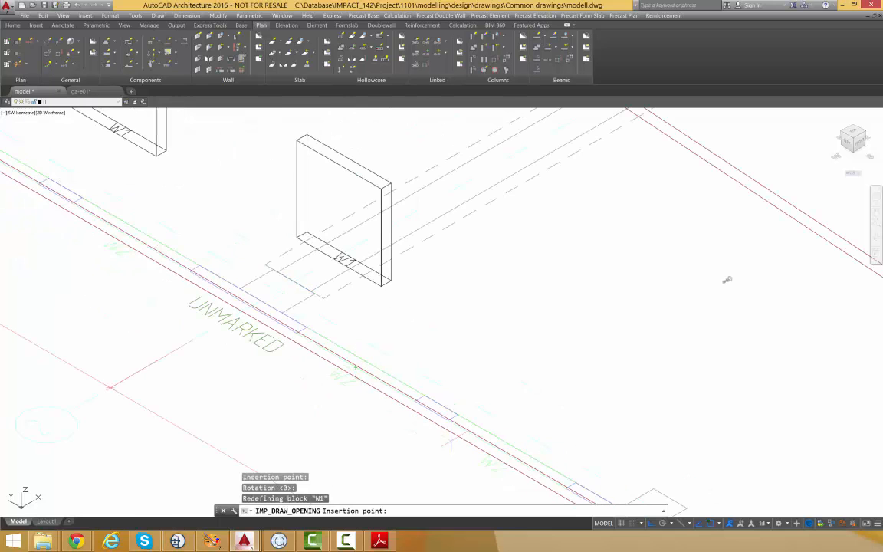
Step: Place the sixth W1 opening in the following window gap, which ends at the second column's pier
scroll(452, 436, up, 2)
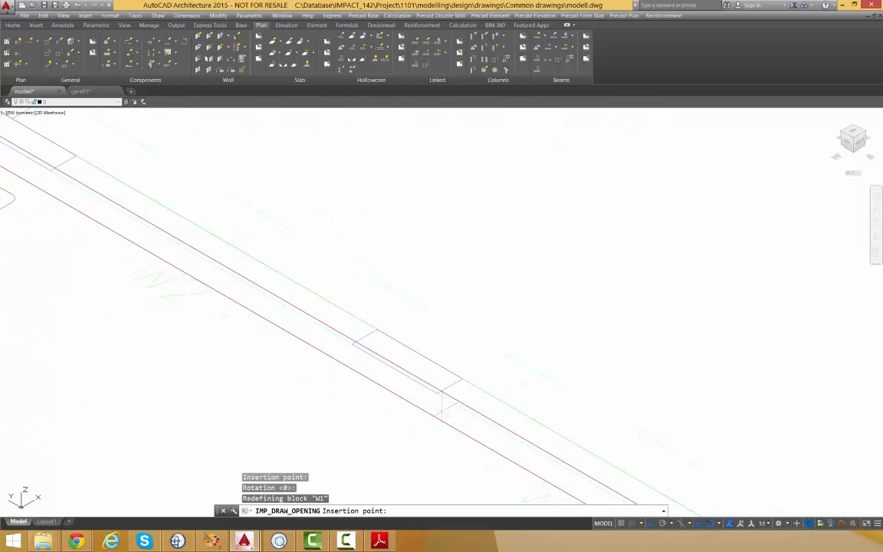
click(436, 394)
scroll(434, 418, down, 1)
scroll(493, 444, up, 1)
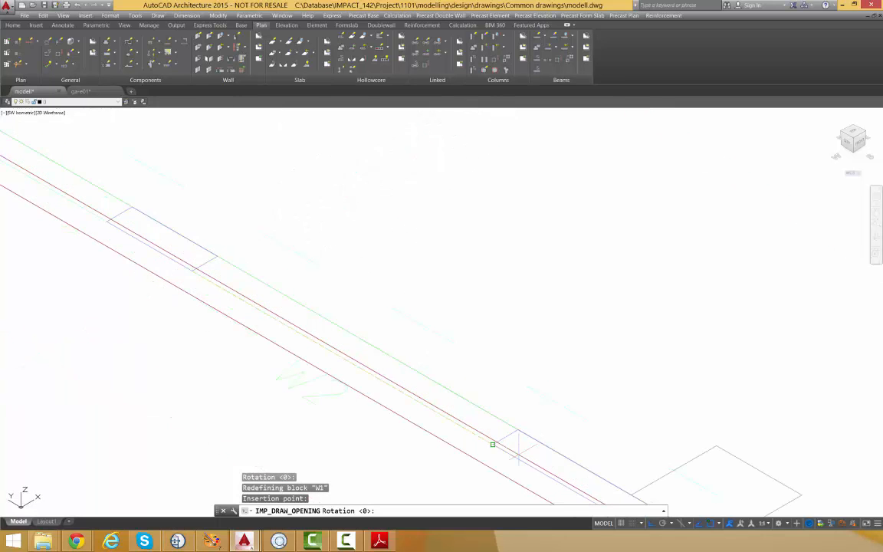
click(493, 444)
scroll(386, 361, down, 3)
Step: Place the seventh W1 opening in the window gap just past the second column, aligned along the wall
scroll(427, 391, up, 4)
scroll(433, 399, up, 2)
click(423, 383)
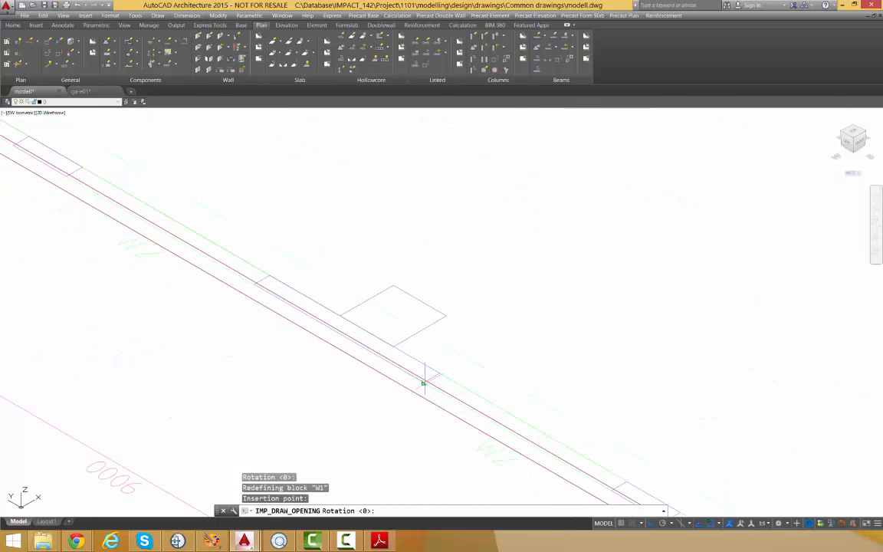
click(614, 490)
scroll(612, 489, down, 4)
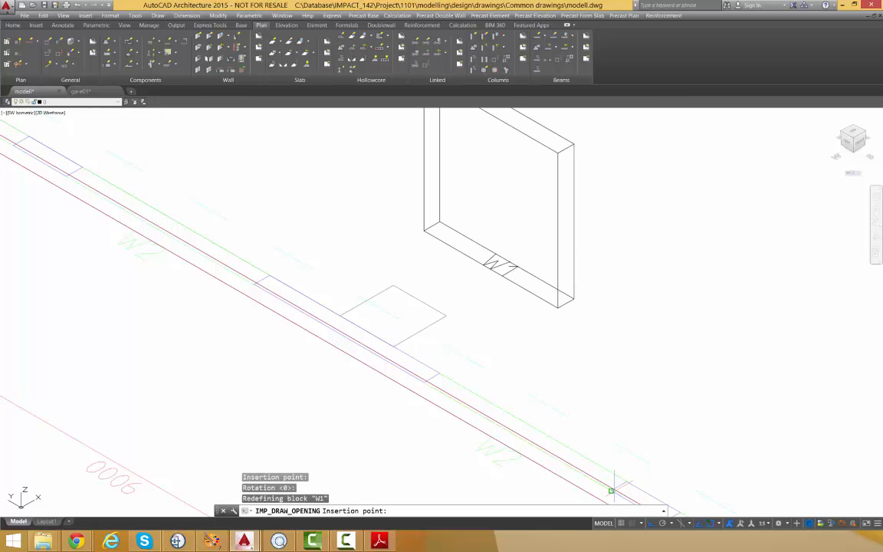
Step: Place the eighth W1 opening in the last window gap before the wall's far corner and finish drawing openings
scroll(490, 437, up, 5)
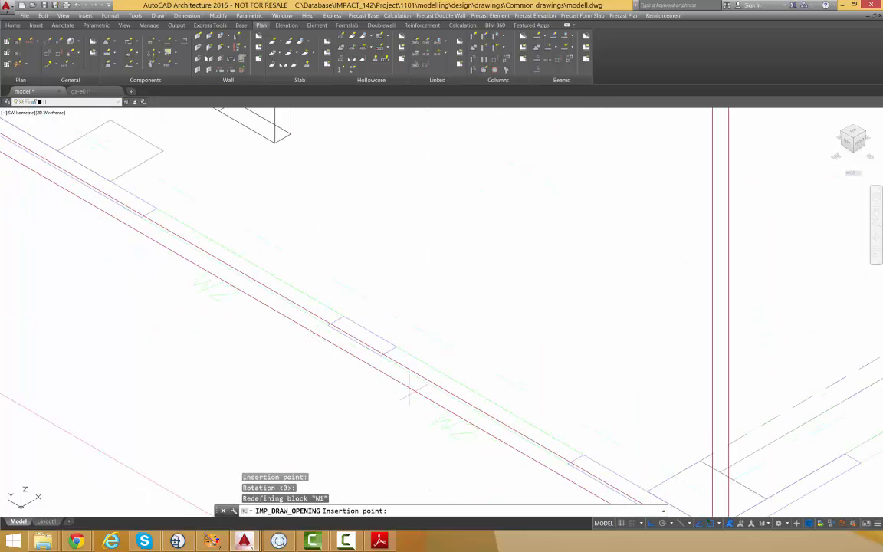
click(381, 355)
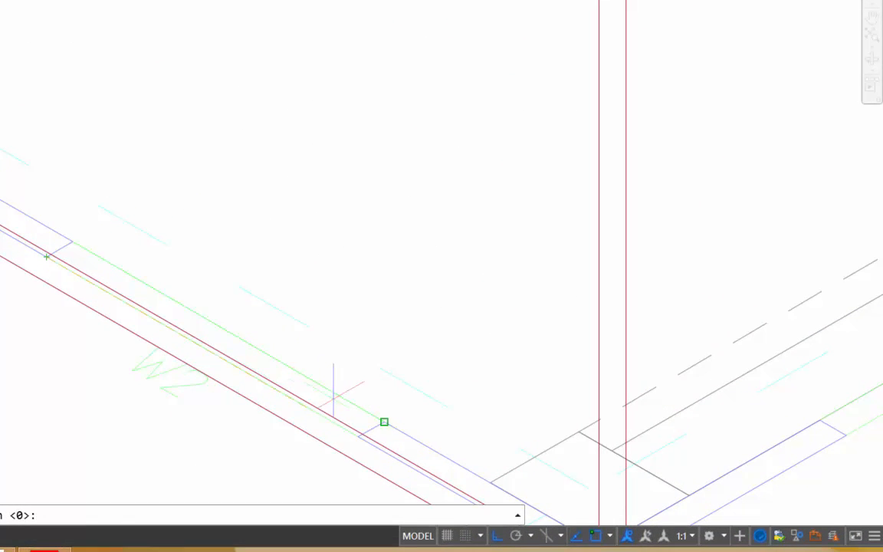
click(356, 435)
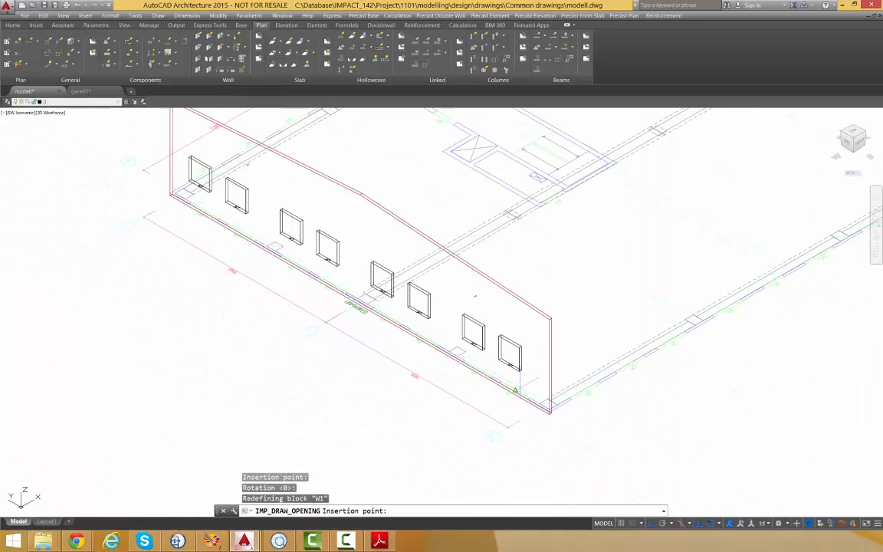
key(Return)
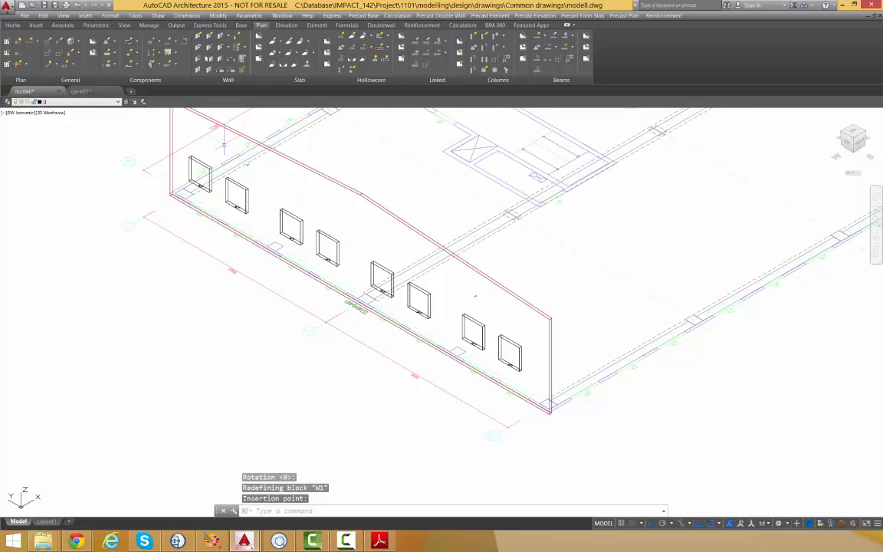
Step: Edit the gable wall with the Add option and add all the W1 openings to it
click(476, 48)
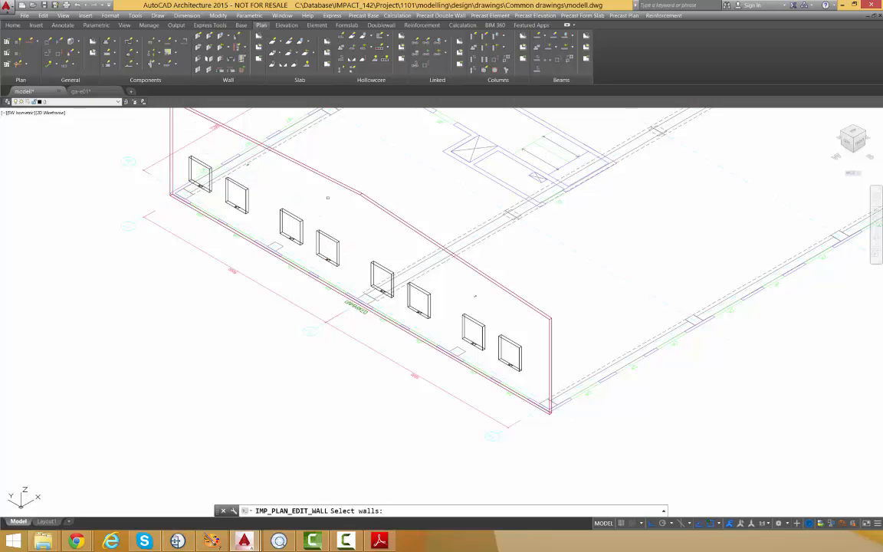
click(331, 190)
key(Return)
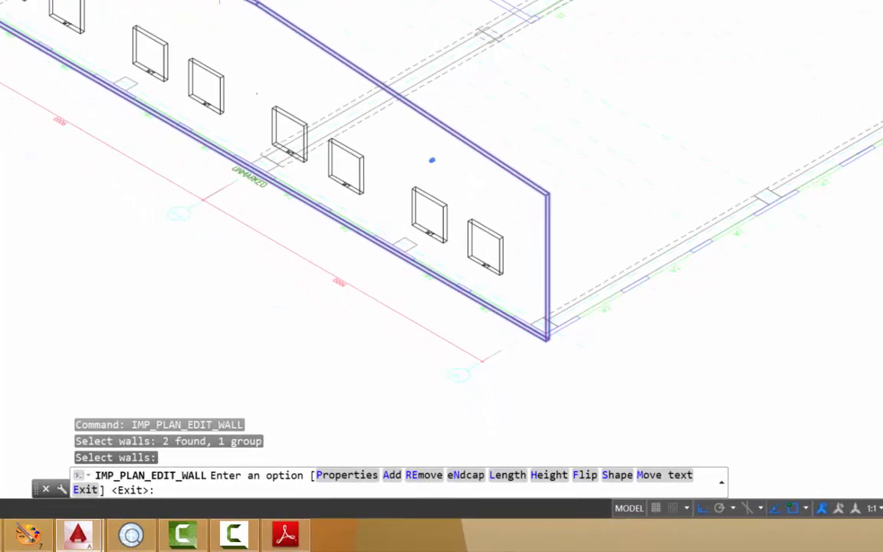
text(a)
key(Return)
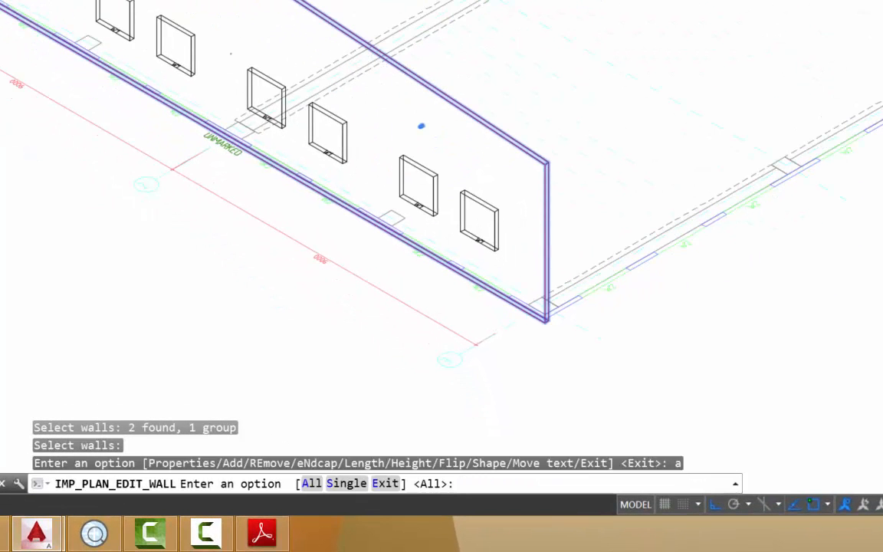
key(Return)
key(Return)
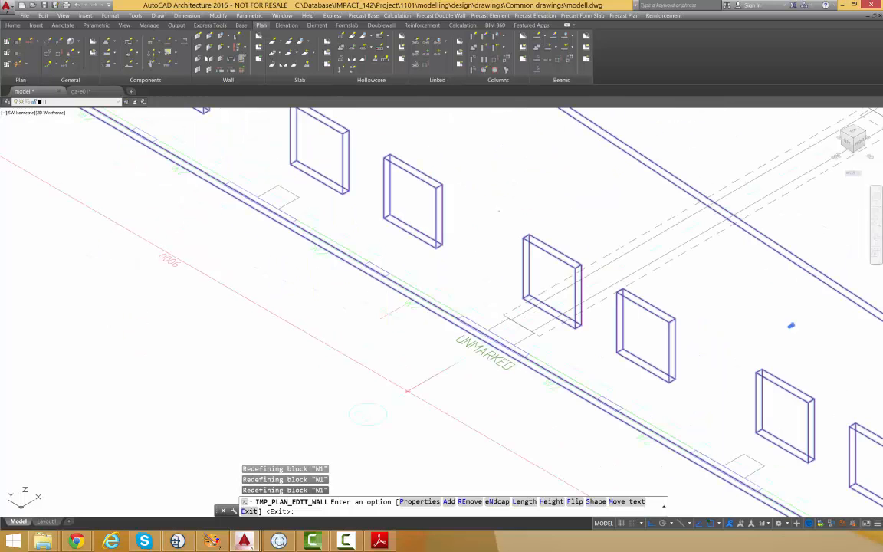
scroll(347, 276, down, 2)
scroll(273, 235, up, 2)
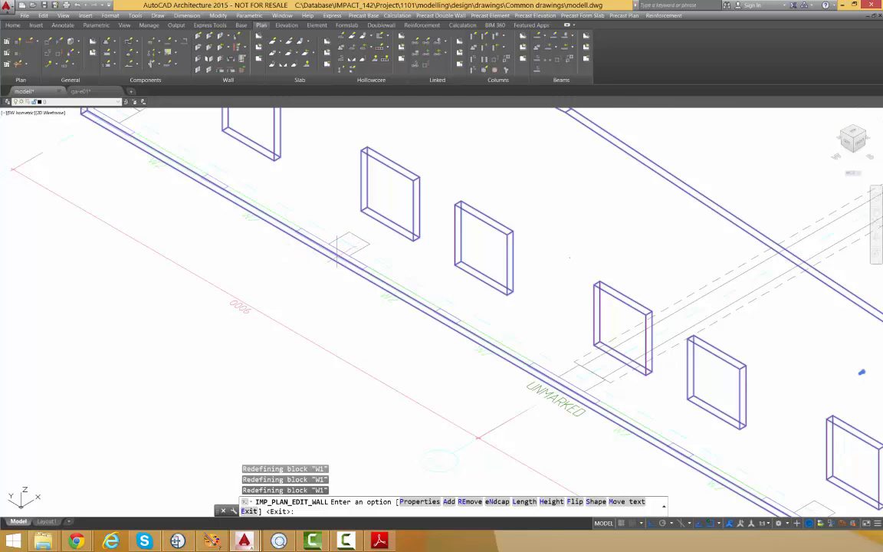
Step: Edit the gable wall with the Add option, add all eight W1 openings to it and exit the edit
scroll(341, 249, down, 3)
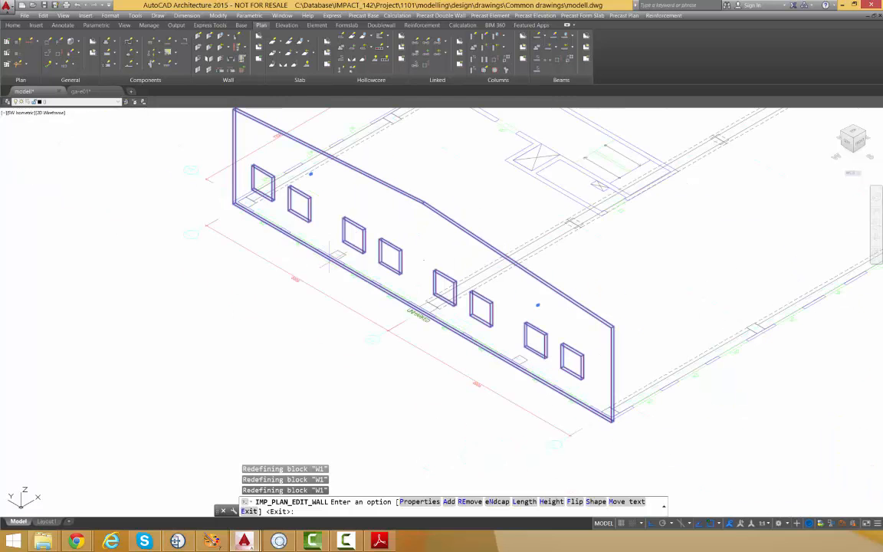
click(180, 65)
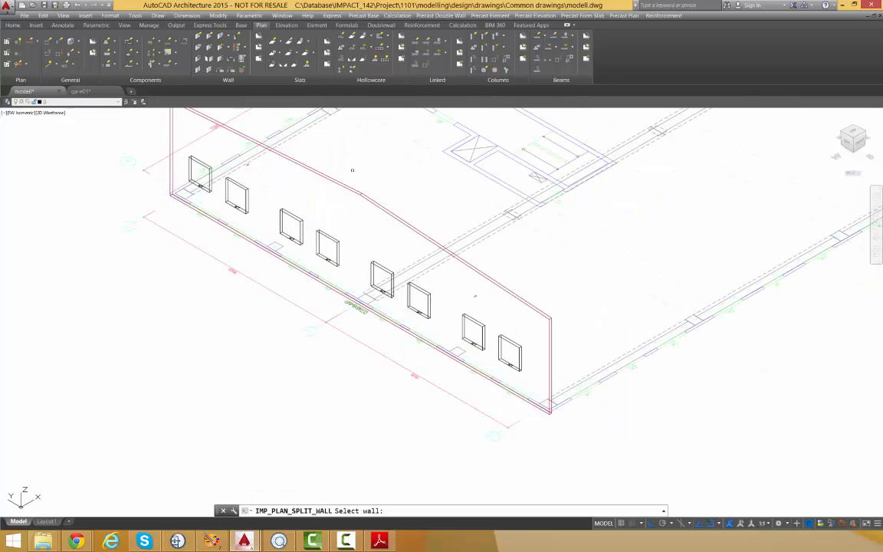
click(191, 39)
click(352, 195)
key(Return)
text(a)
key(Return)
key(Return)
key(Return)
key(Return)
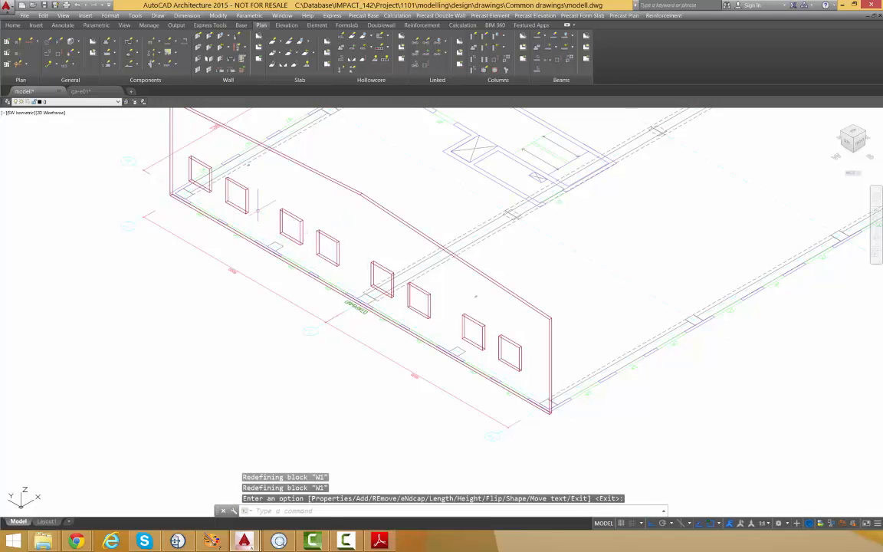
Step: Start splitting the gable wall with a gap of 0 and set the first break point at the first intermediate column
click(198, 70)
scroll(270, 210, up, 4)
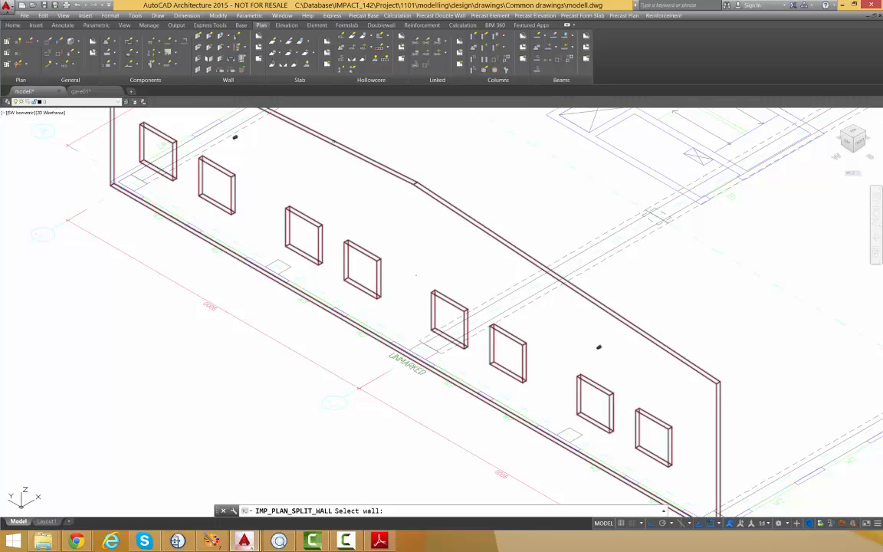
click(331, 142)
scroll(273, 267, up, 5)
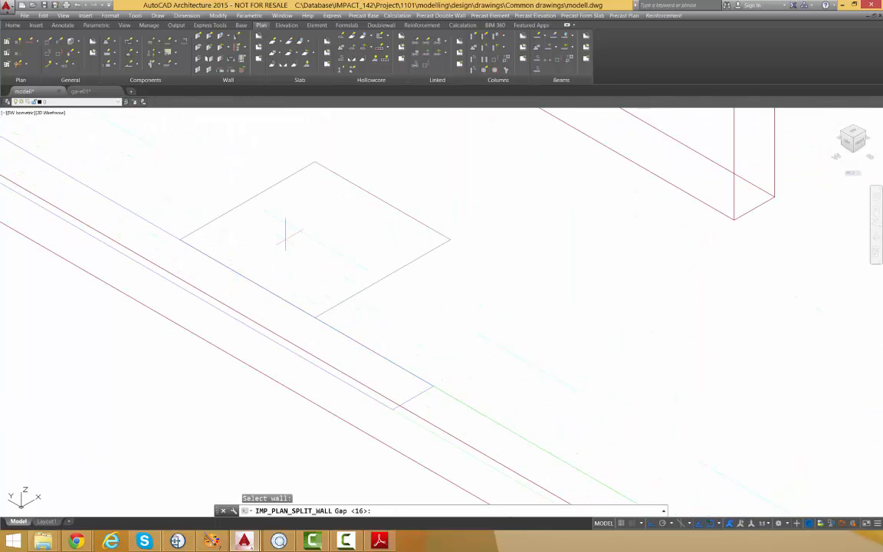
scroll(335, 207, up, 2)
scroll(196, 332, down, 2)
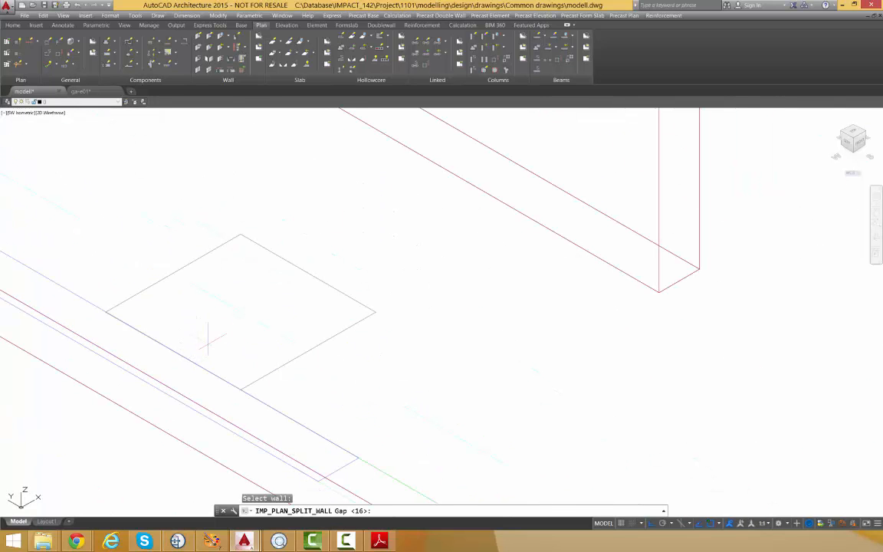
text(0)
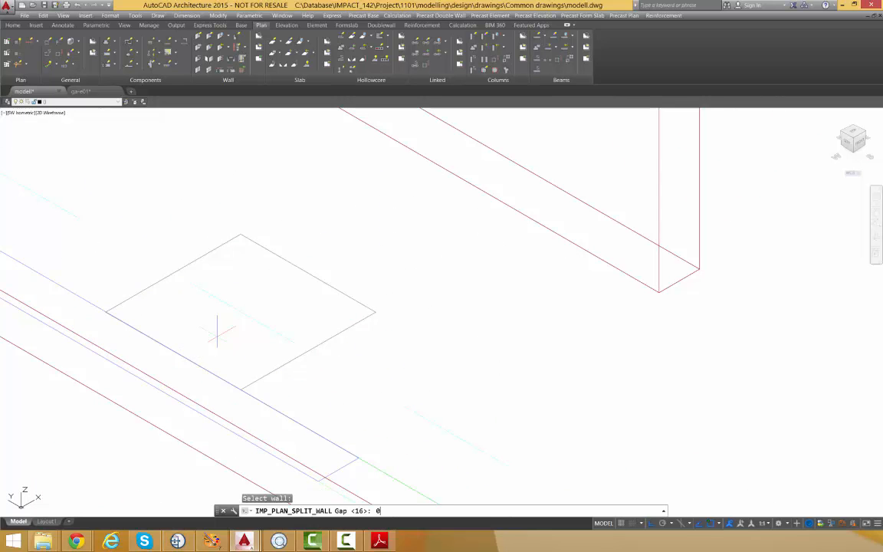
key(Return)
scroll(180, 350, down, 5)
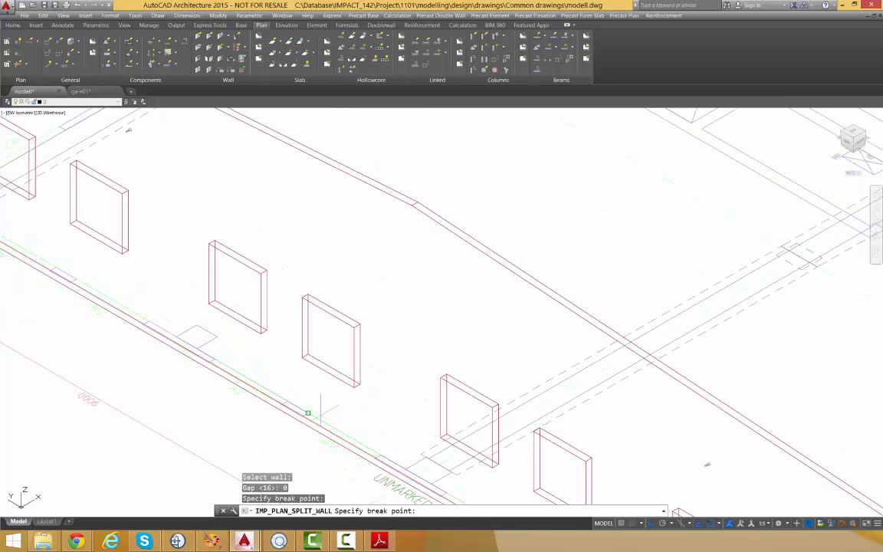
Step: Set the second break point of the gable wall at the middle column on the central grid line
scroll(305, 412, up, 4)
scroll(243, 404, up, 2)
scroll(244, 404, down, 6)
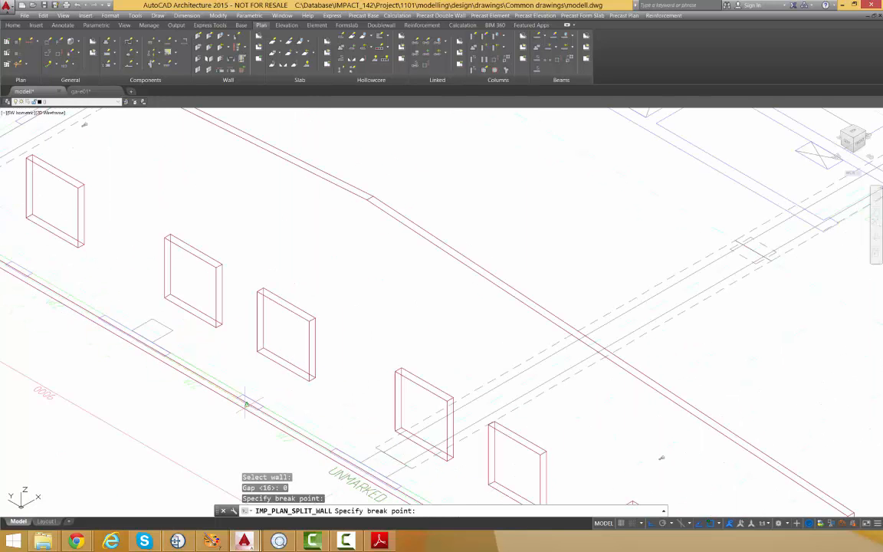
scroll(326, 433, up, 6)
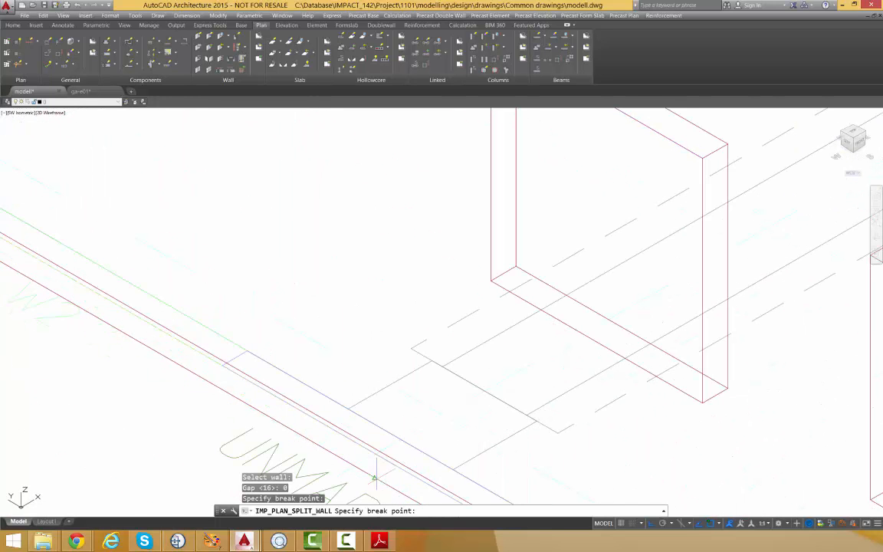
click(374, 455)
scroll(238, 395, down, 10)
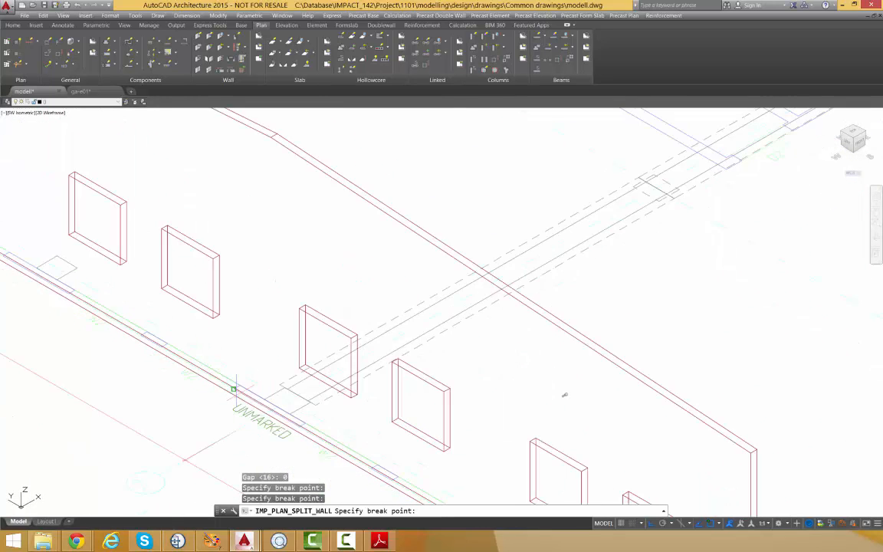
Step: Set the third break point at the last intermediate column and finish the split with endcap VD12-3801
scroll(316, 395, up, 10)
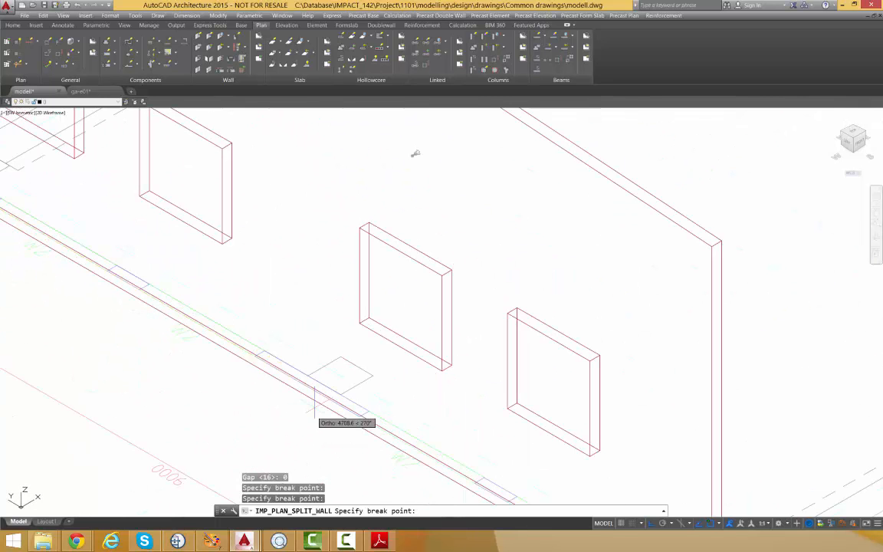
scroll(314, 386, up, 4)
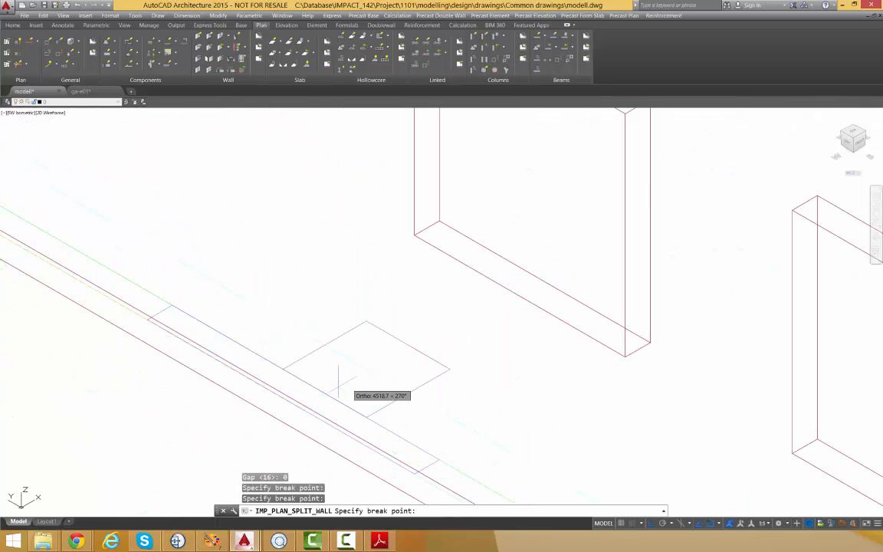
scroll(324, 393, down, 8)
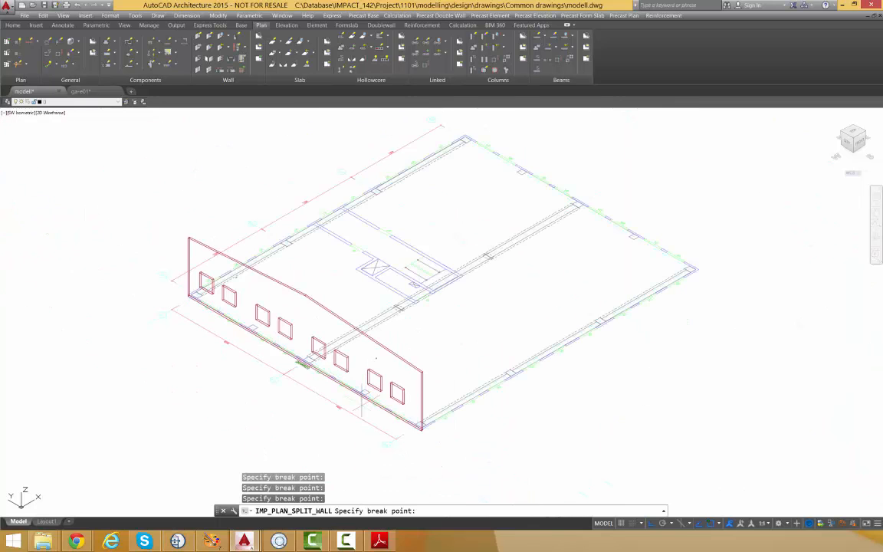
click(375, 358)
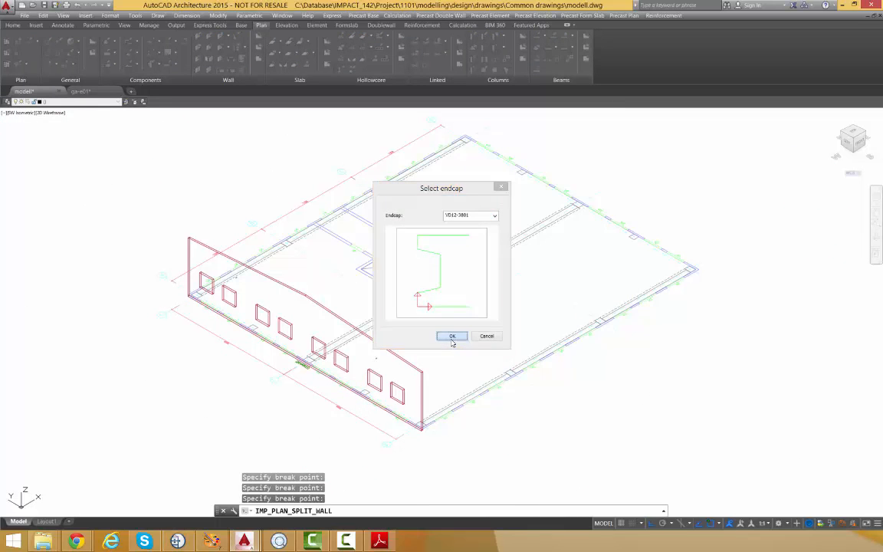
click(452, 338)
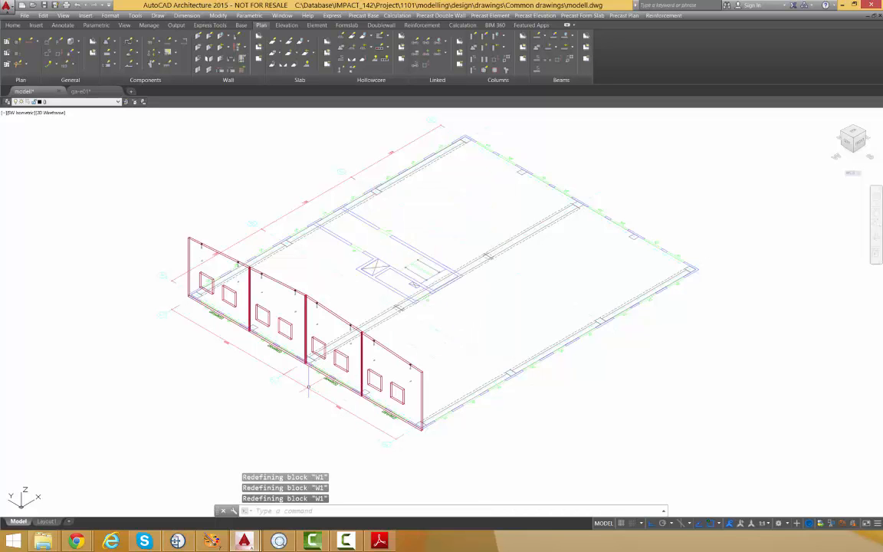
Step: Connect the first two gable panels with joint J6-8203L presented as endcaps, using 3 cast-in materials and A and B distances of 300 mm
scroll(258, 288, up, 3)
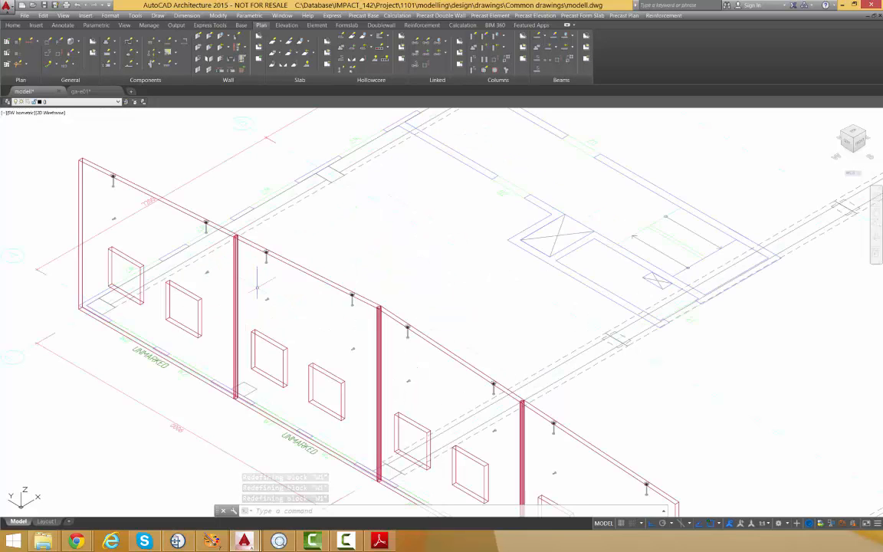
click(200, 71)
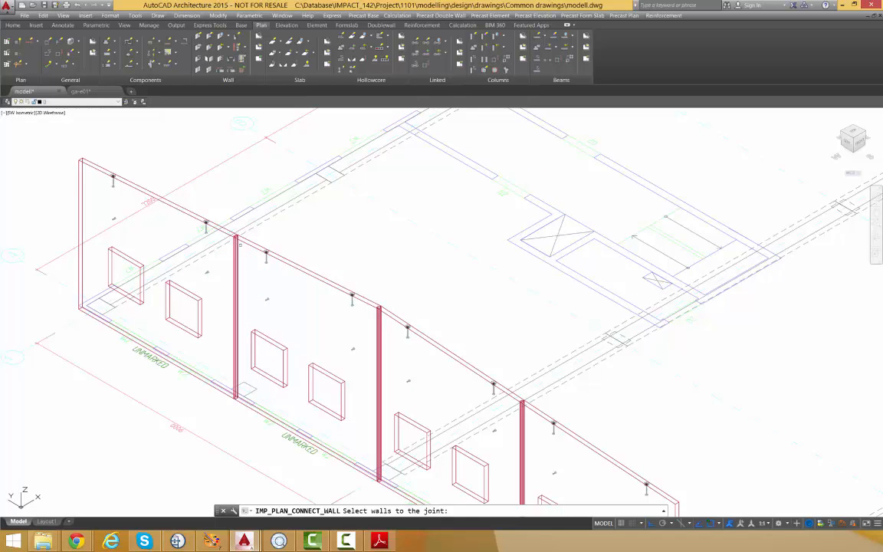
scroll(237, 247, up, 4)
click(239, 258)
click(190, 208)
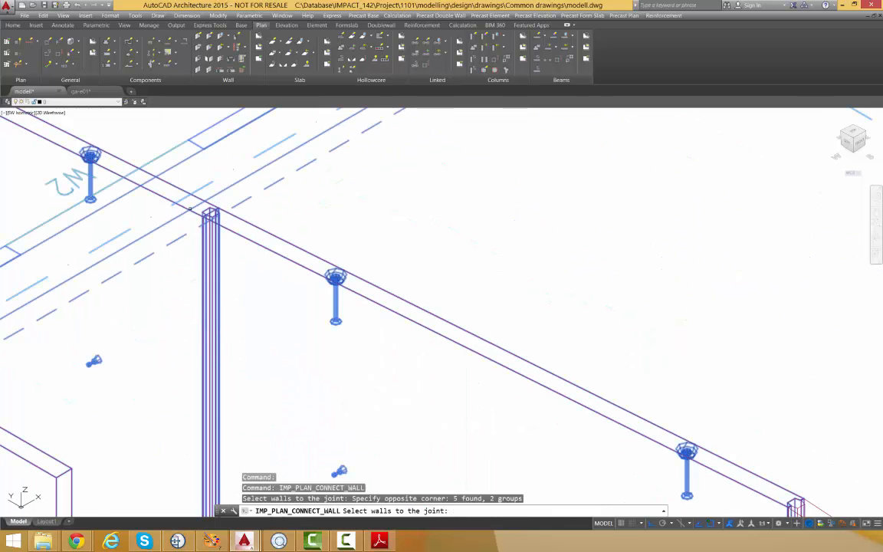
key(Return)
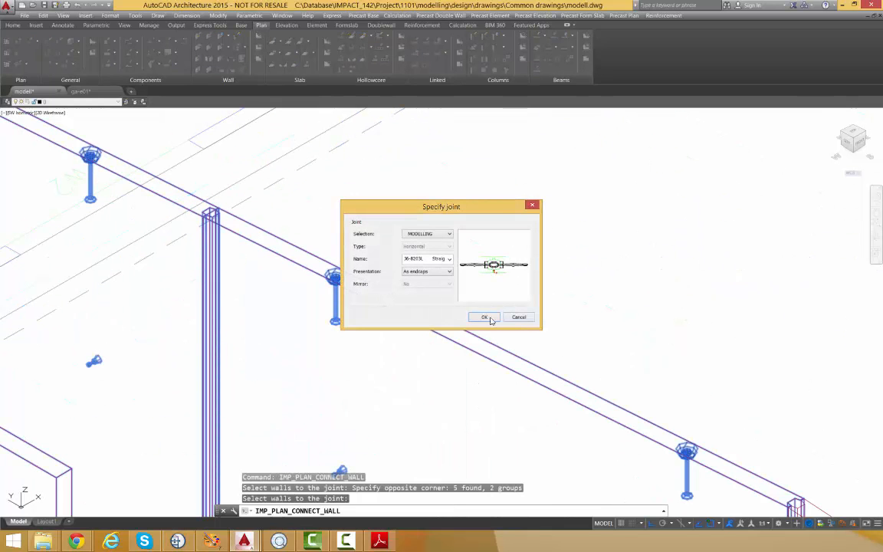
click(489, 319)
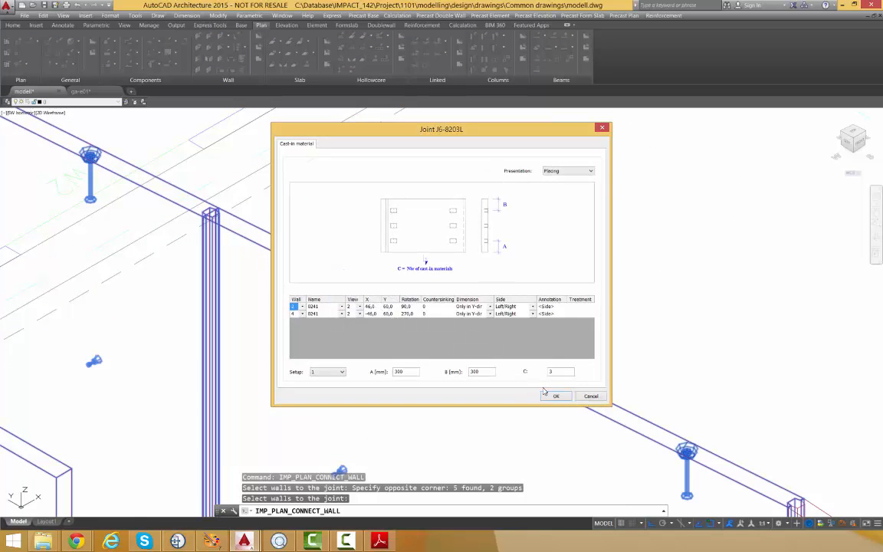
click(553, 396)
Step: Place the joint's origin at the top of the split between the two panels, apply the solution and update all lift and bracing anchors
scroll(214, 203, up, 6)
scroll(223, 214, up, 4)
click(302, 240)
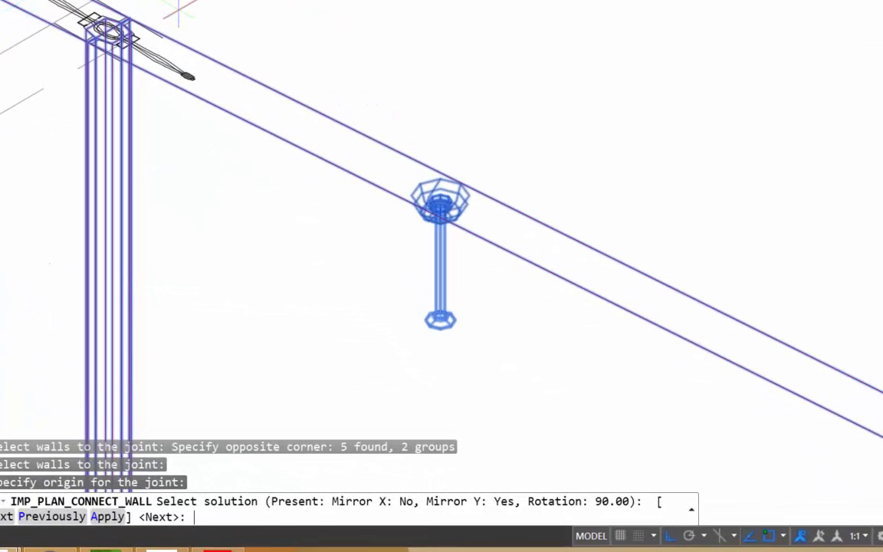
text(a)
key(Return)
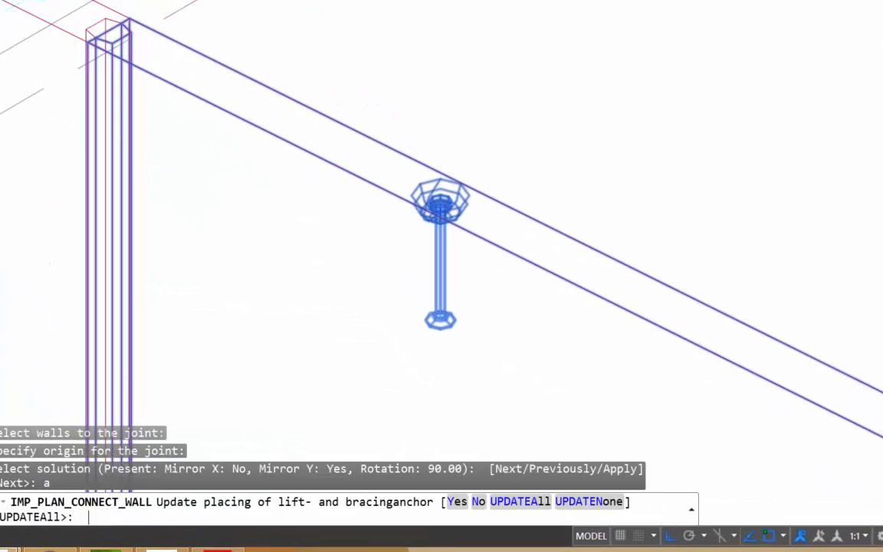
key(Return)
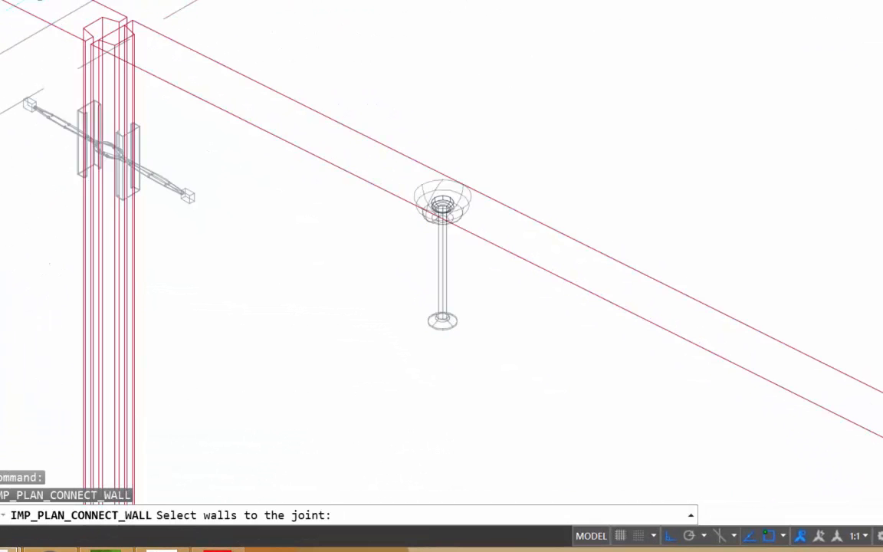
scroll(86, 44, down, 8)
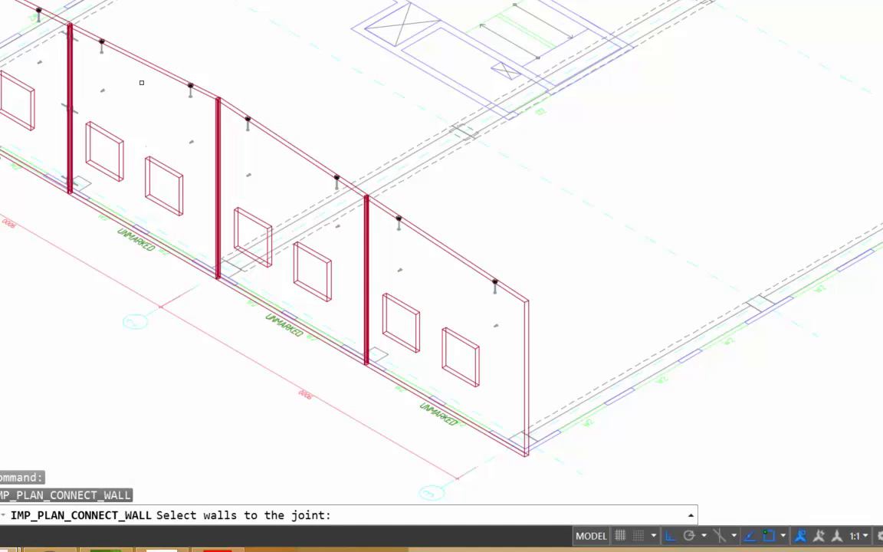
key(Escape)
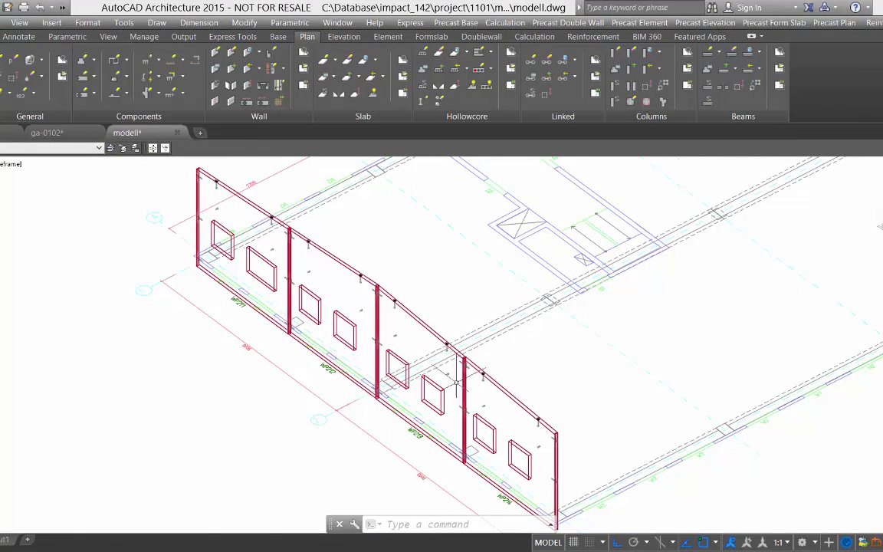
Step: Inspect the marked gable panels in the plan model and in IMPACT Model Viewer
scroll(461, 314, up, 6)
scroll(461, 314, down, 6)
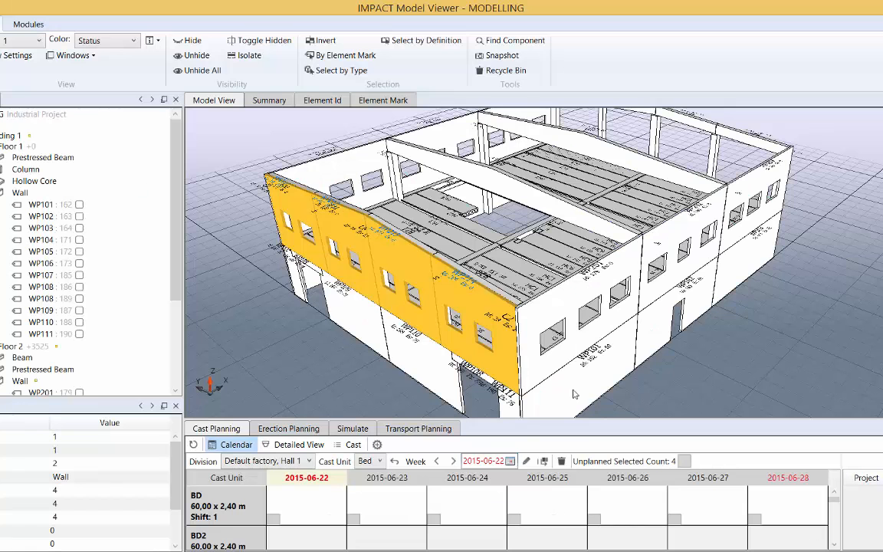
scroll(534, 232, up, 3)
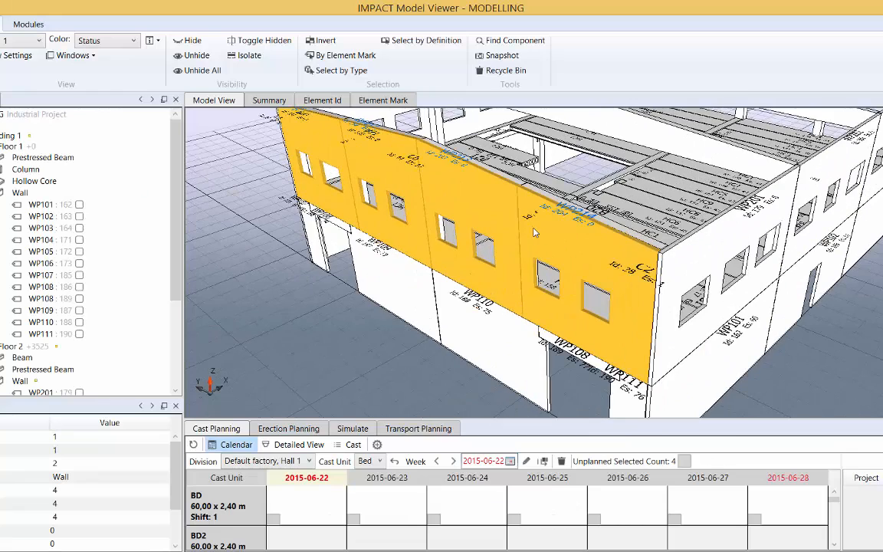
scroll(535, 232, down, 2)
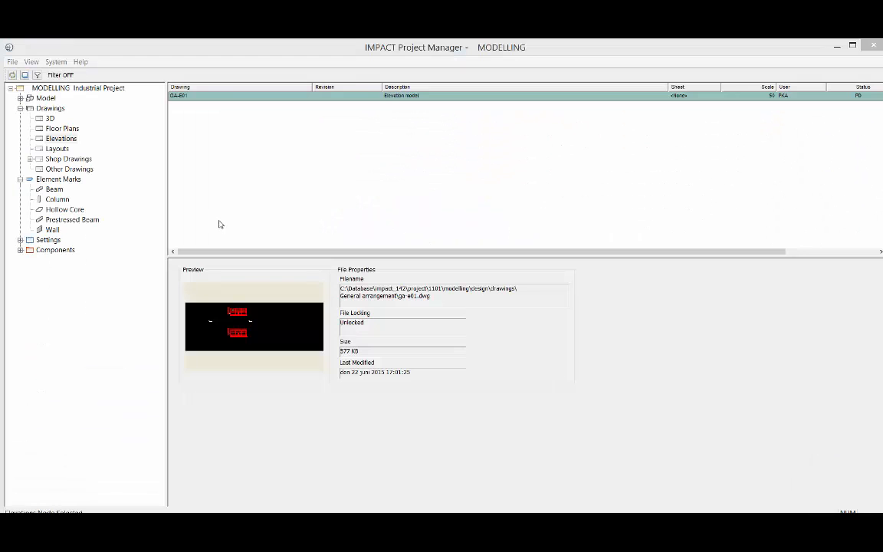
Step: Open the elevation drawing GA-E01 from IMPACT Project Manager and examine the dimensioned elevation facing south
double_click(184, 97)
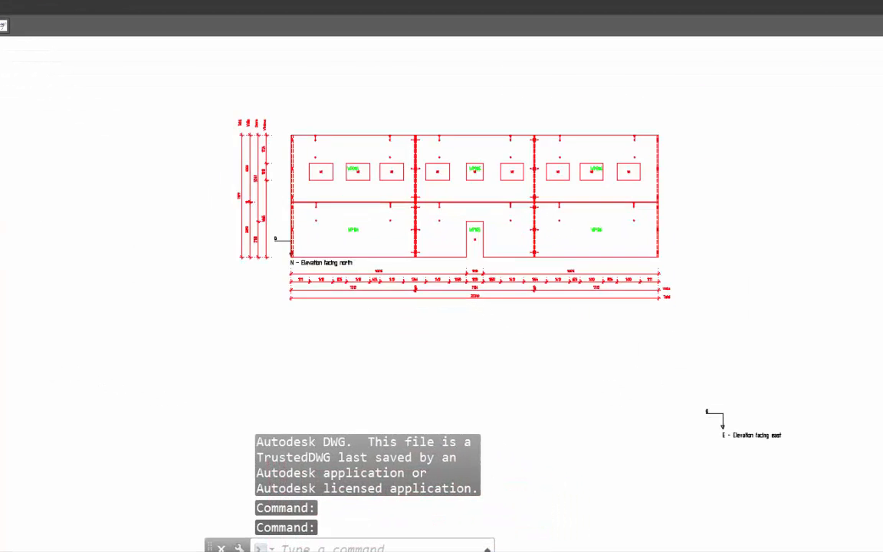
scroll(245, 230, down, 4)
middle_drag(277, 337, 210, 162)
scroll(204, 286, up, 6)
scroll(179, 201, up, 2)
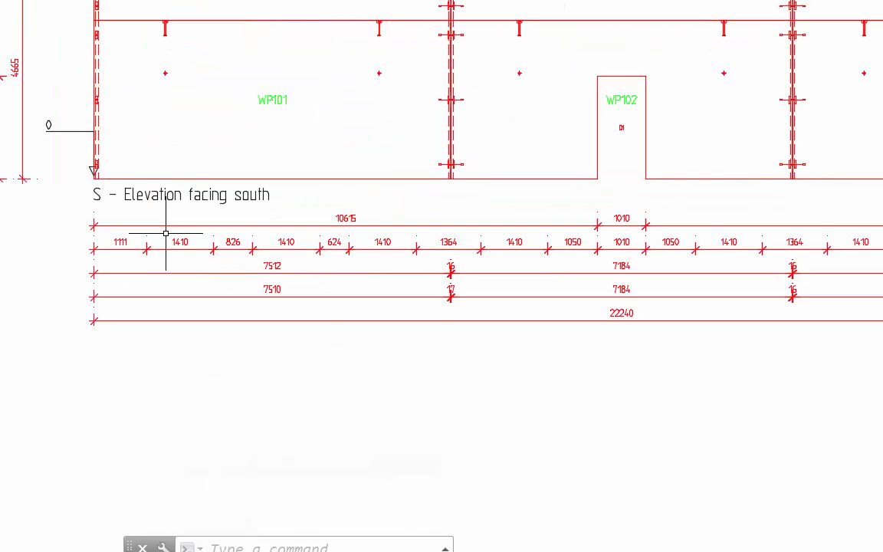
Step: Generate the elevation W facing west with its dimensions and check the result around the elevation's lower edge
scroll(126, 395, down, 2)
scroll(127, 396, down, 2)
middle_drag(48, 183, 245, 416)
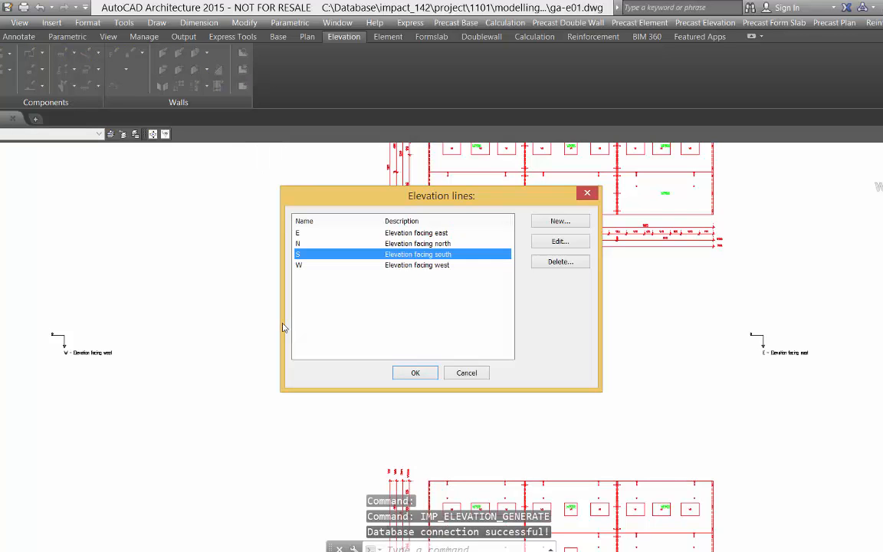
click(301, 265)
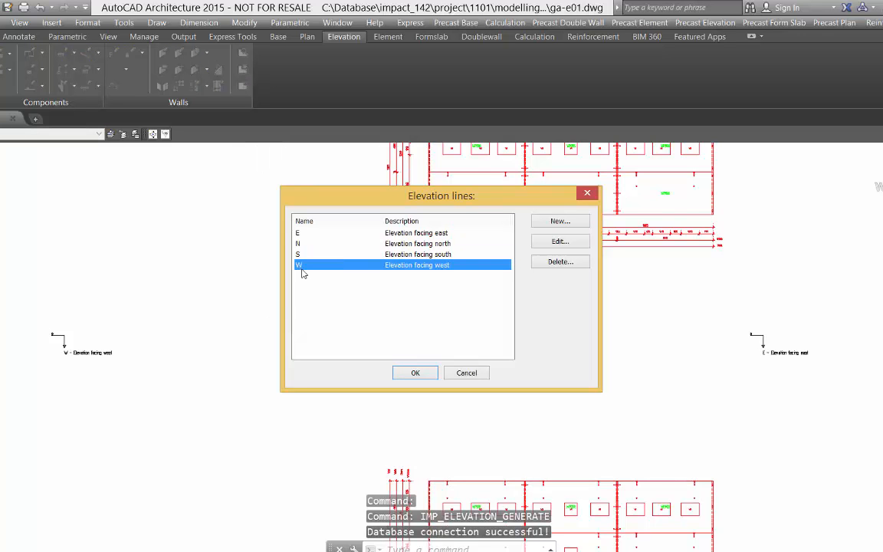
click(415, 373)
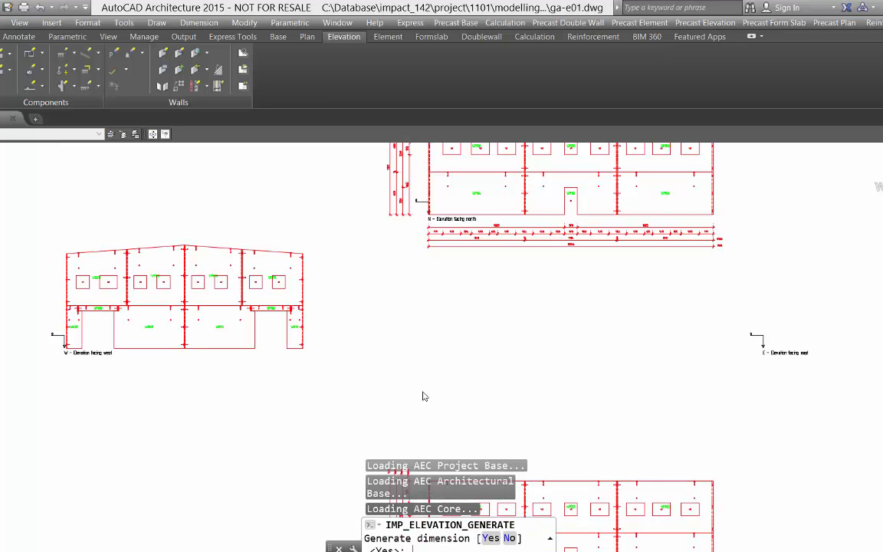
key(Return)
scroll(46, 322, up, 4)
scroll(46, 322, up, 3)
mouse_move(59, 367)
middle_down()
mouse_move(89, 357)
mouse_move(103, 306)
middle_up()
scroll(91, 291, down, 3)
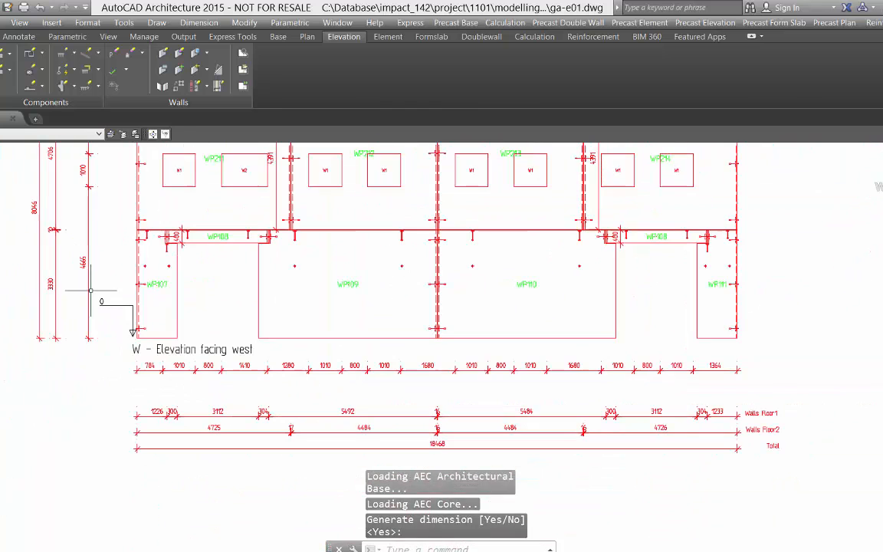
Step: Generate the elevation E facing east, including its dimensions
mouse_move(414, 322)
middle_down()
mouse_move(357, 339)
mouse_move(184, 465)
mouse_move(296, 466)
middle_up()
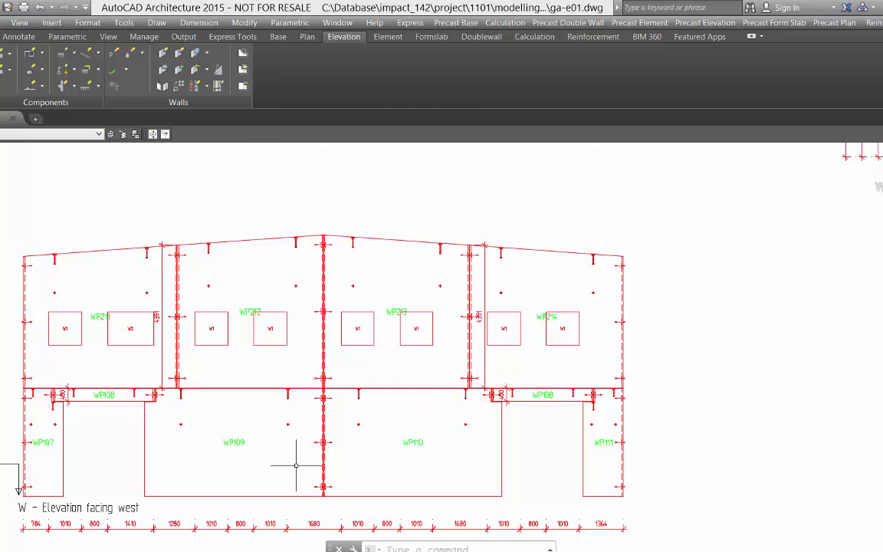
mouse_move(605, 422)
middle_down()
mouse_move(495, 415)
mouse_move(59, 346)
middle_up()
scroll(174, 355, down, 4)
middle_drag(611, 389, 339, 390)
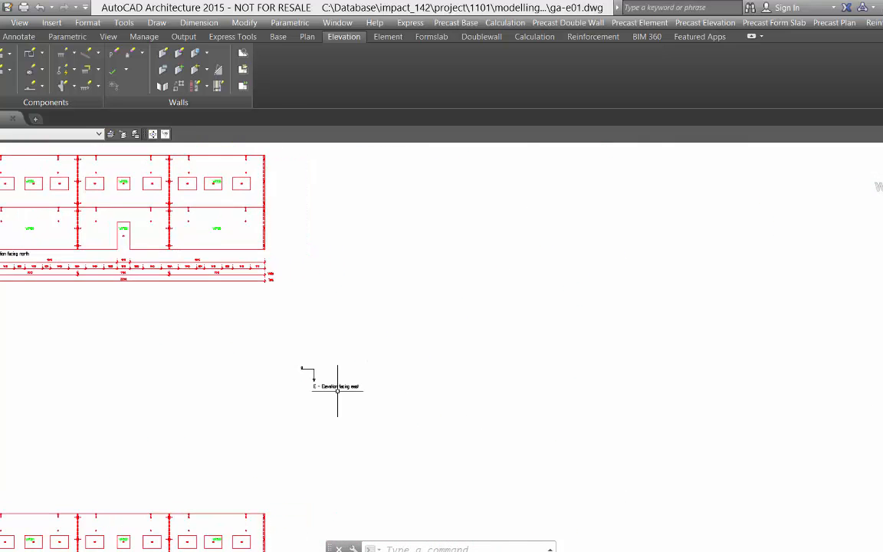
scroll(345, 387, up, 2)
middle_drag(422, 398, 371, 389)
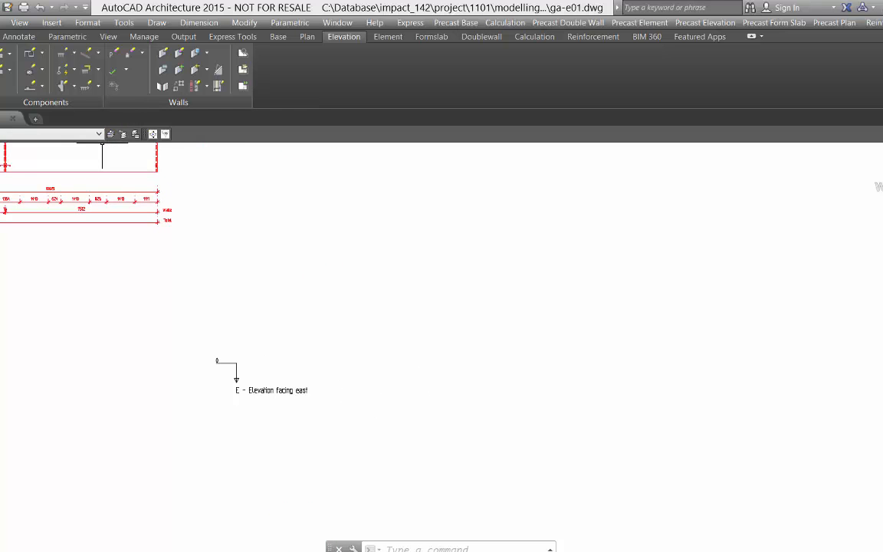
click(111, 134)
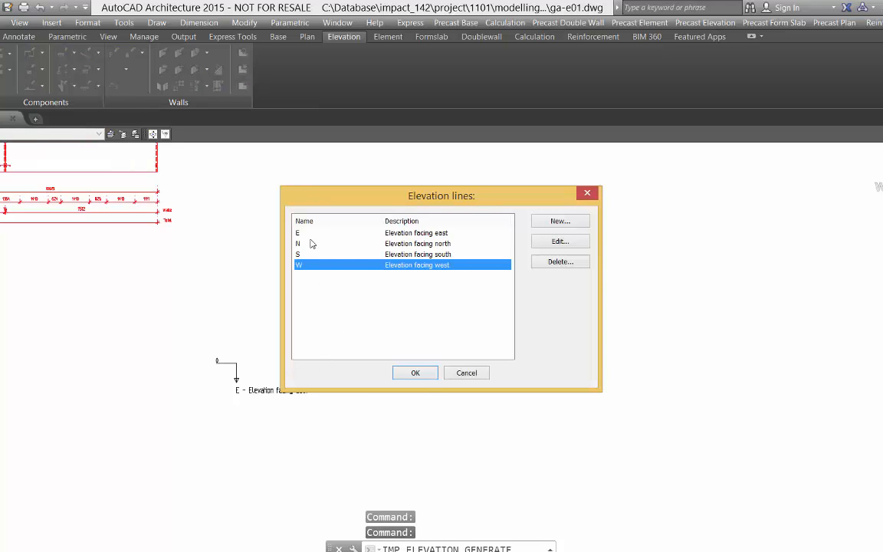
click(310, 233)
click(415, 373)
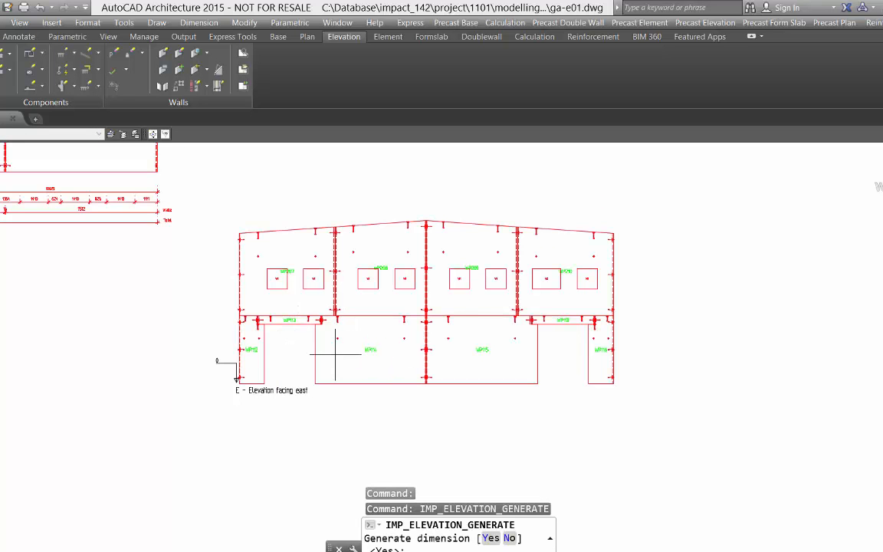
key(Return)
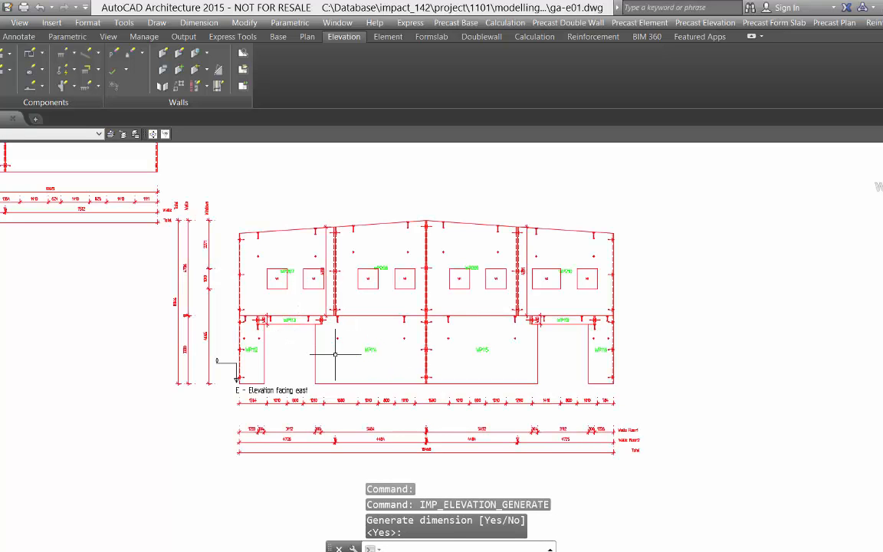
Step: Examine the generated east elevation, including its panel marks and the dimension chains along its lower edge
scroll(193, 267, up, 2)
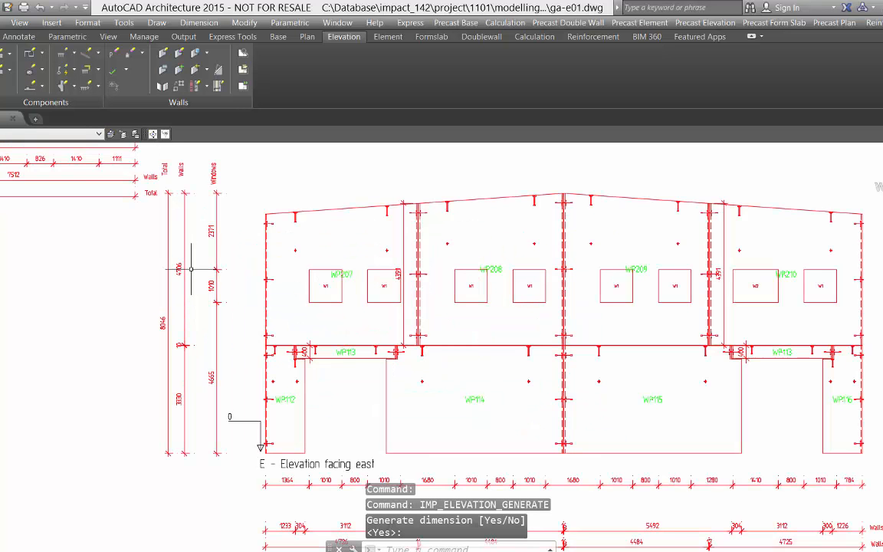
scroll(191, 307, down, 3)
scroll(191, 307, up, 2)
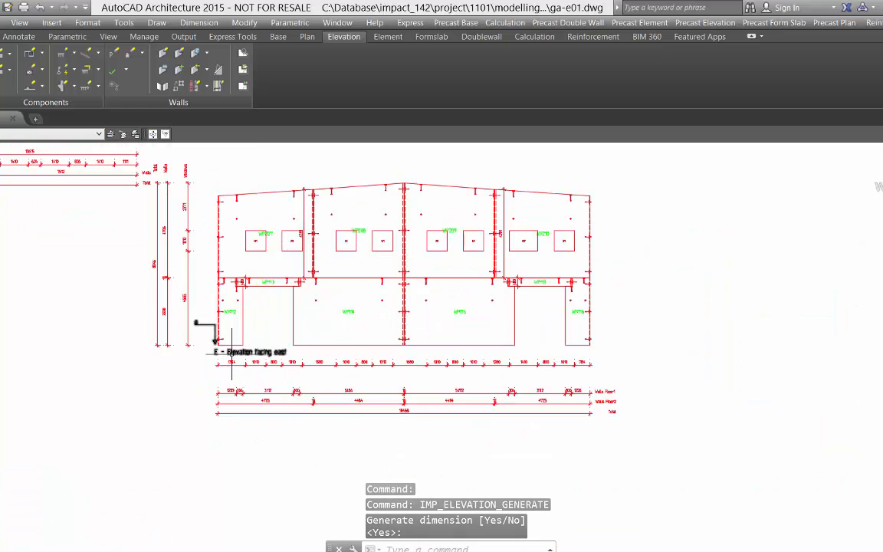
middle_drag(124, 285, 188, 307)
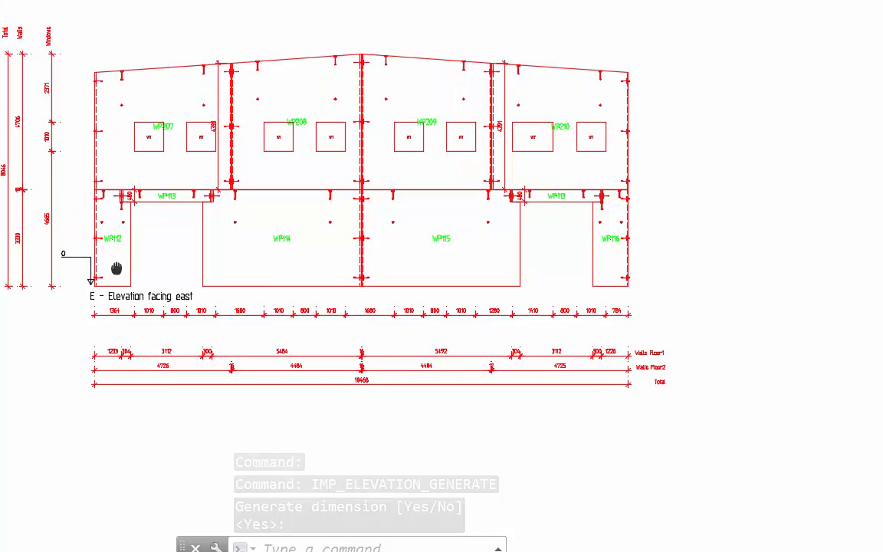
scroll(184, 365, up, 2)
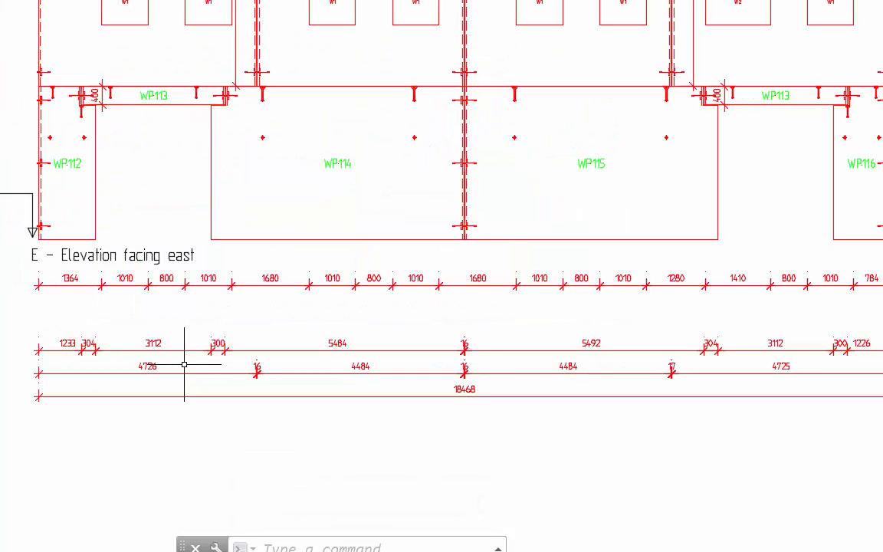